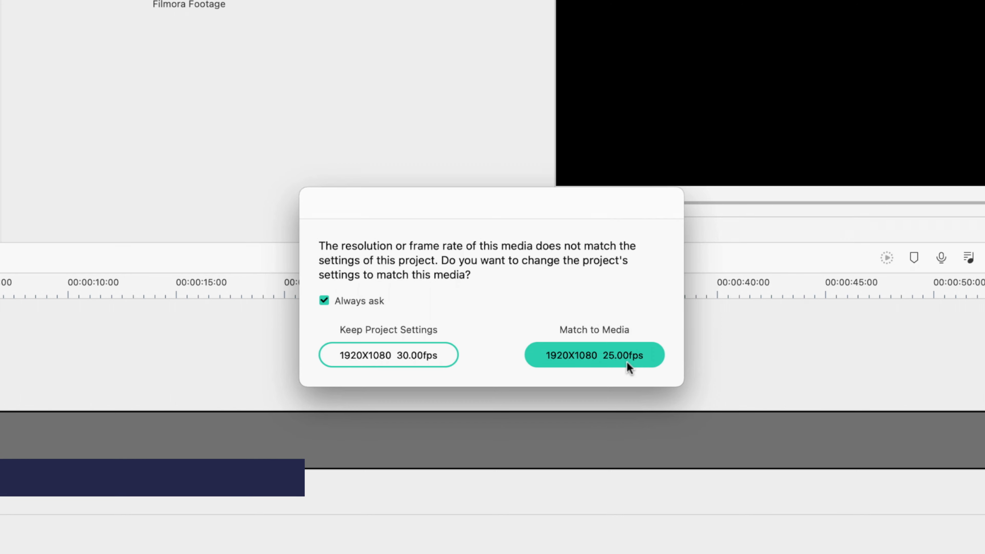
Choose Match to Media so the project uses 1920x1080 at 25.00fps
{"action": "left_click", "coordinate": [593, 358]}
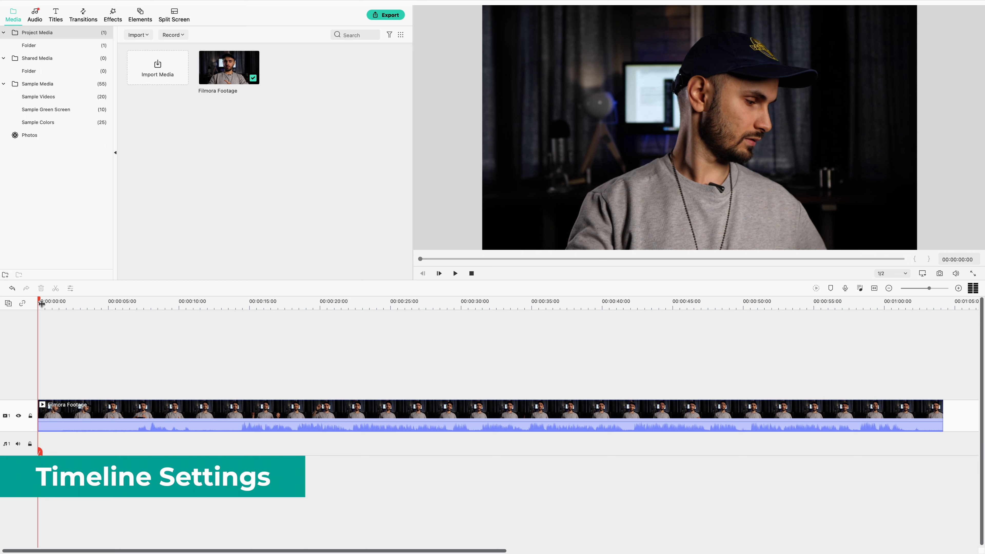
Move the playhead to 00:00:36:01 and briefly show, then hide, the audio meters
{"action": "left_click_drag", "start_coordinate": [40, 302], "coordinate": [548, 303]}
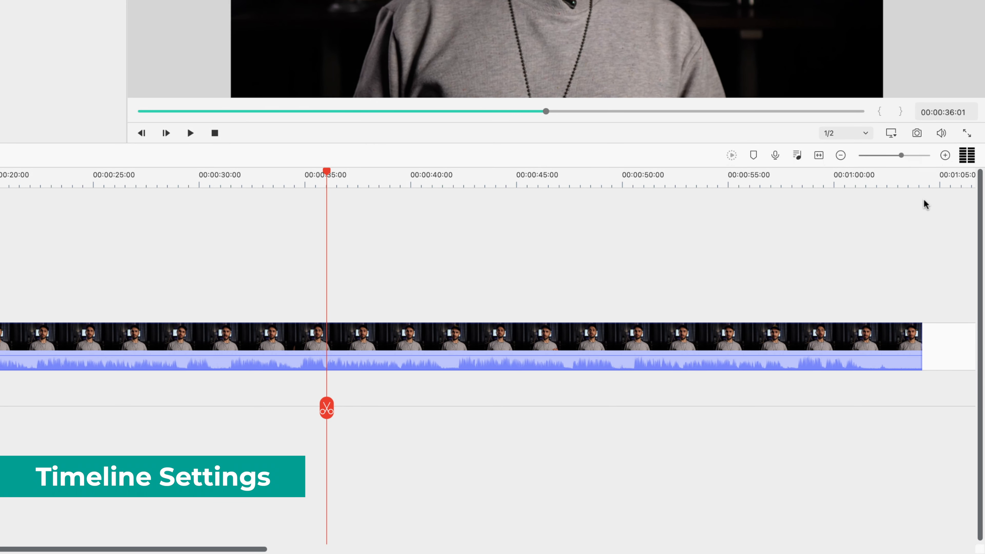
{"action": "left_click", "coordinate": [966, 155]}
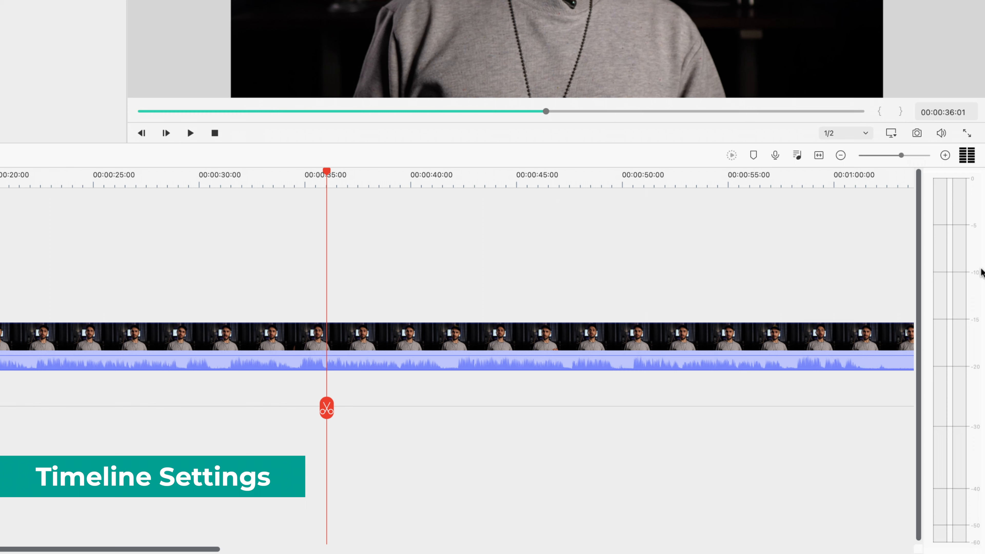
{"action": "left_click", "coordinate": [964, 162]}
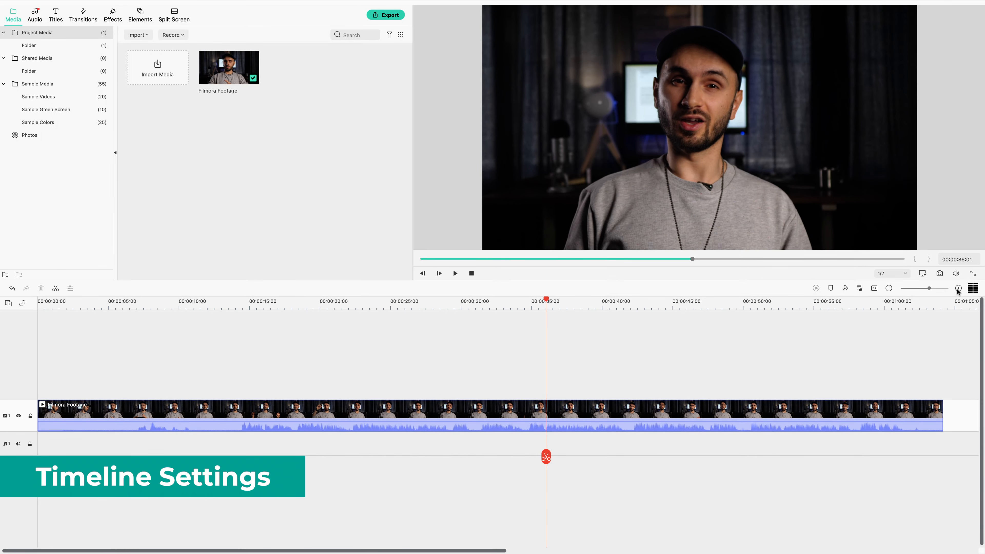
Zoom the timeline in to one-second steps, then back out to five-second steps
{"action": "left_click", "coordinate": [957, 288]}
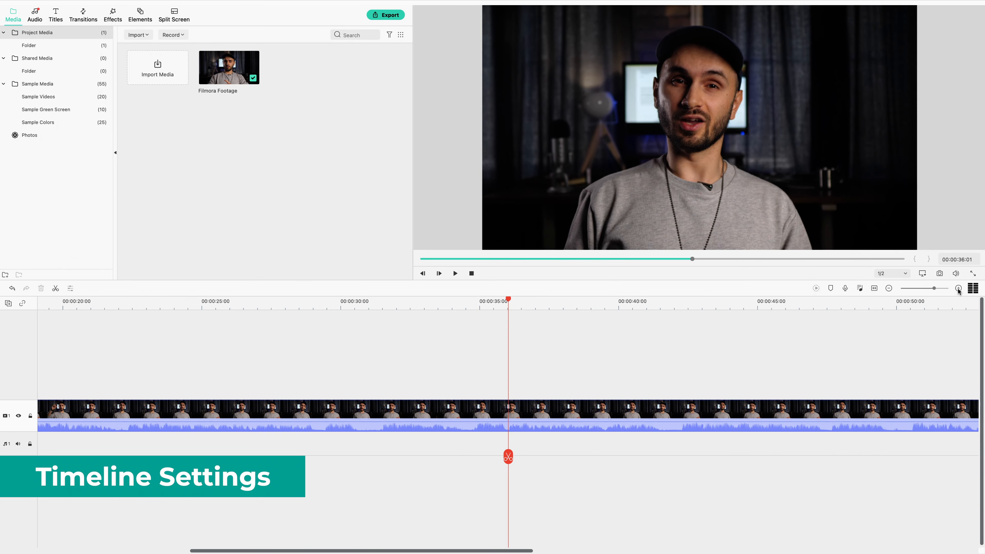
{"action": "left_click", "coordinate": [958, 288]}
{"action": "left_click", "coordinate": [957, 288]}
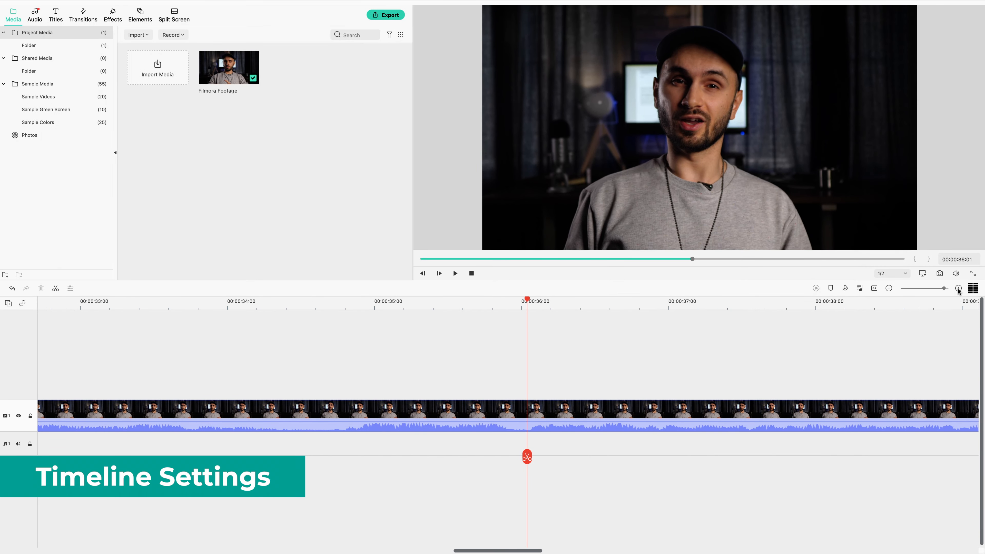
{"action": "left_click", "coordinate": [889, 288]}
{"action": "left_click", "coordinate": [888, 287]}
{"action": "left_click", "coordinate": [888, 288]}
{"action": "left_click", "coordinate": [889, 287]}
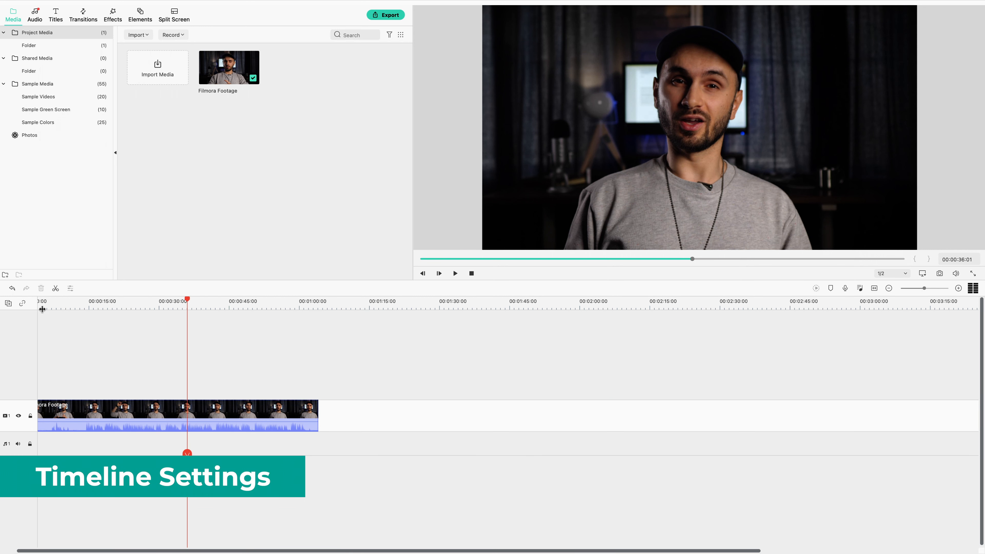
Zoom in to one-second steps around the playhead, then use Zoom to Fit Timeline to fit the whole clip
{"action": "left_click_drag", "start_coordinate": [33, 546], "coordinate": [18, 547]}
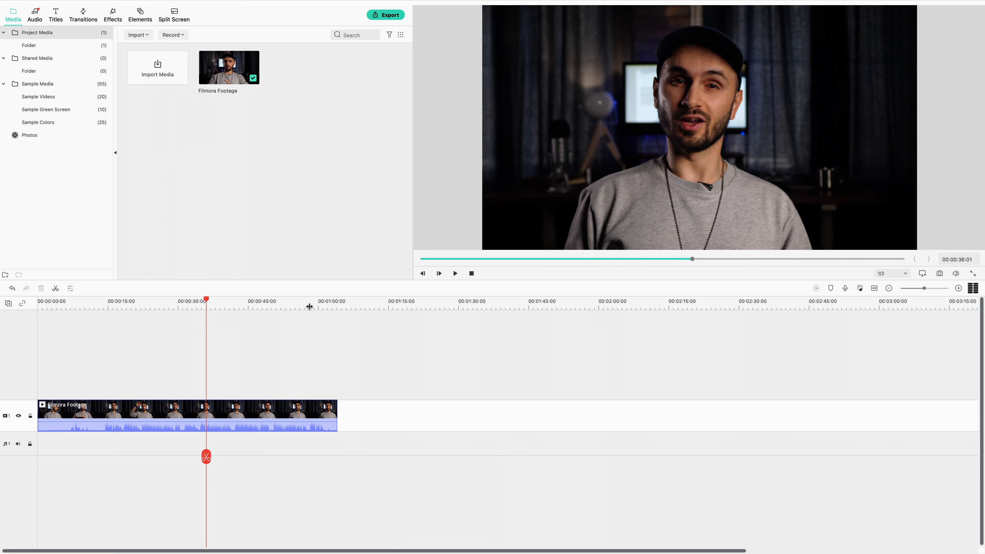
{"action": "left_click", "coordinate": [958, 289]}
{"action": "left_click", "coordinate": [958, 289]}
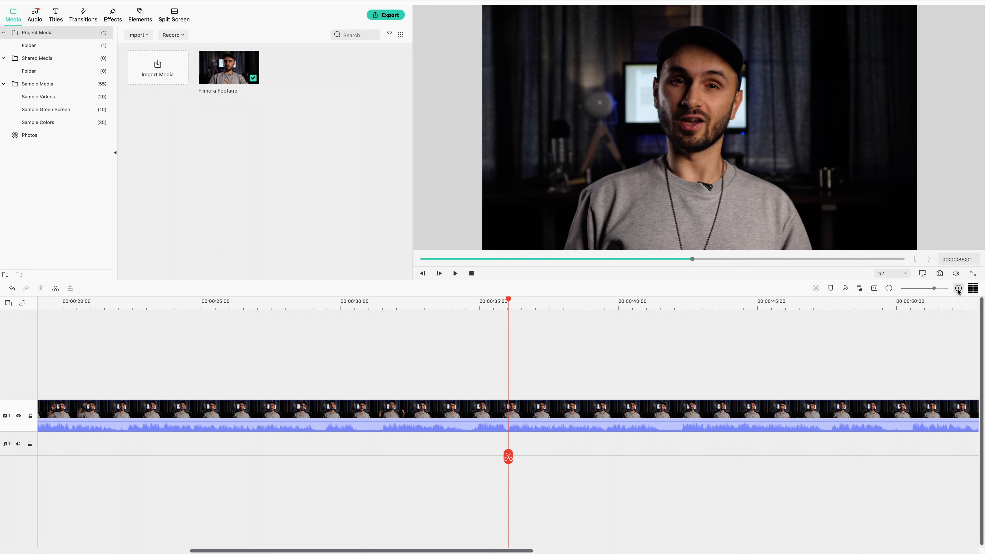
{"action": "left_click", "coordinate": [958, 288]}
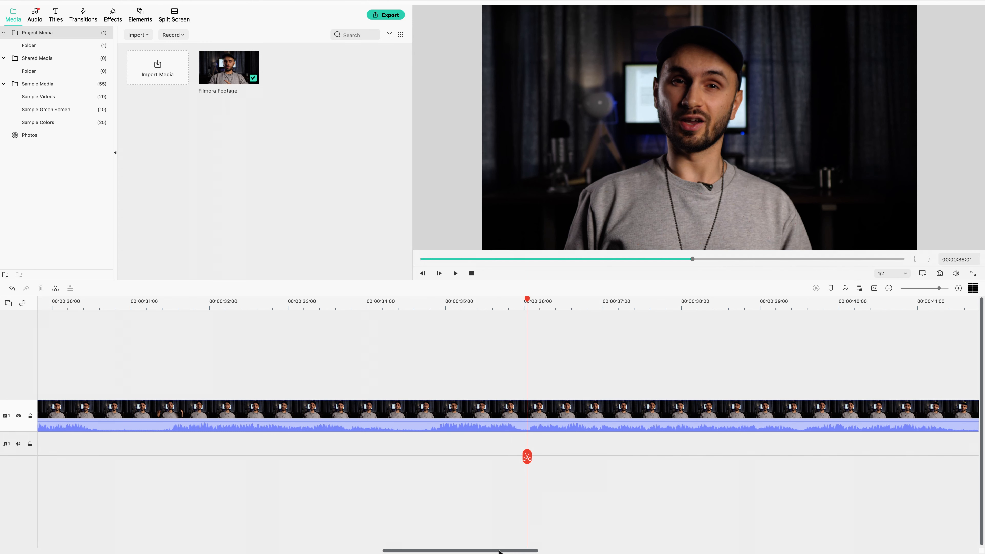
{"action": "mouse_move", "coordinate": [499, 550]}
{"action": "left_mouse_down"}
{"action": "mouse_move", "coordinate": [581, 551]}
{"action": "mouse_move", "coordinate": [513, 551]}
{"action": "left_mouse_up"}
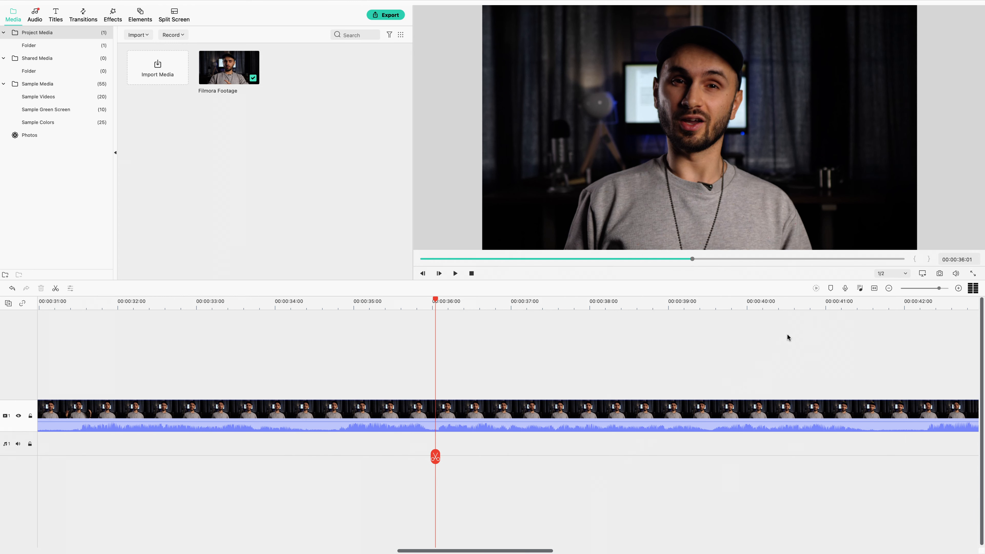
{"action": "left_click", "coordinate": [874, 289]}
{"action": "left_click", "coordinate": [874, 289]}
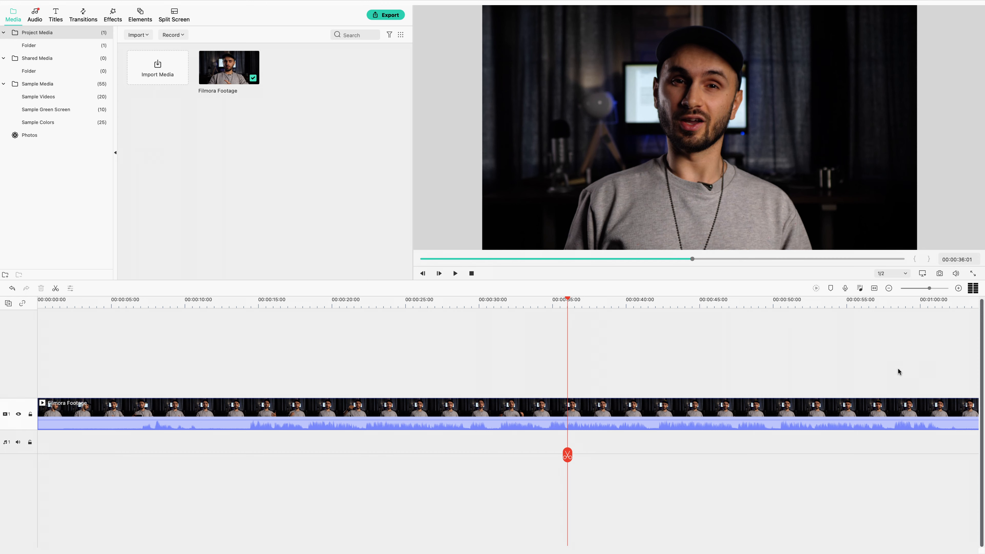
{"action": "left_click", "coordinate": [859, 289]}
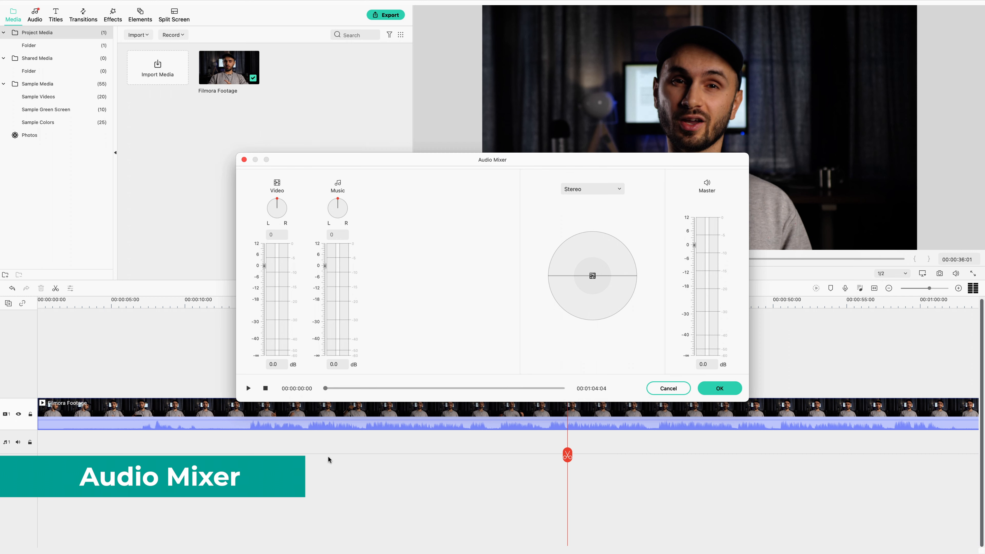
{"action": "left_click", "coordinate": [724, 389]}
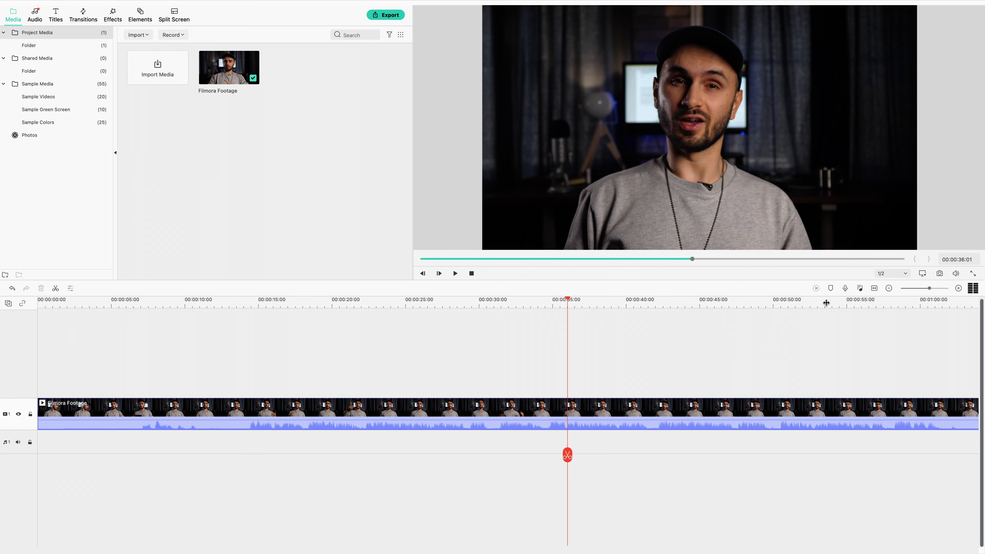
{"action": "left_click", "coordinate": [845, 288]}
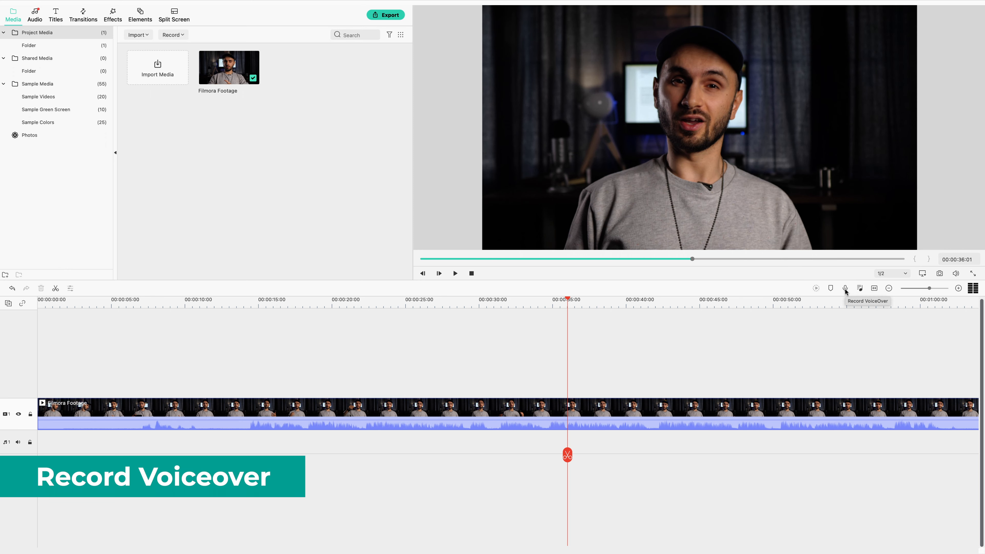
{"action": "left_click", "coordinate": [845, 289]}
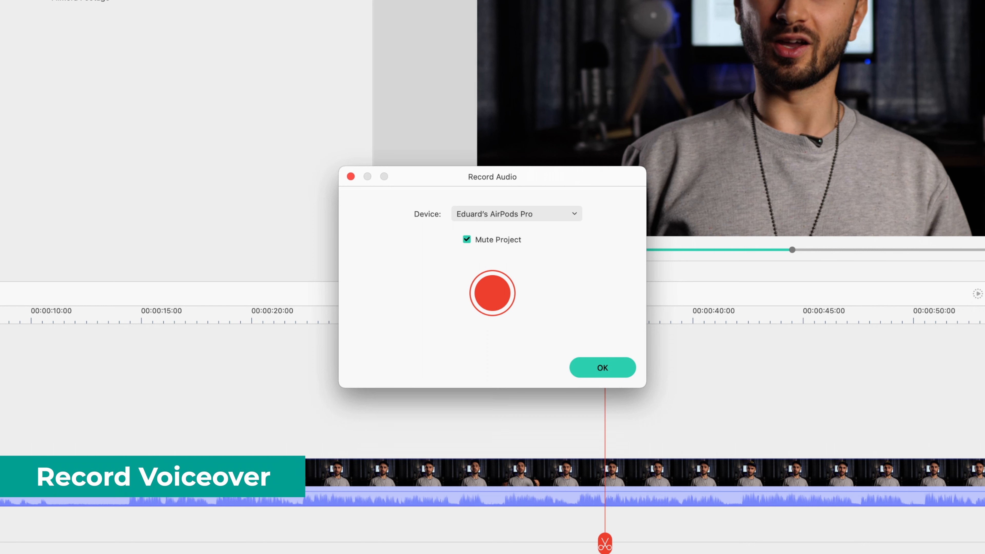
{"action": "left_click", "coordinate": [515, 219]}
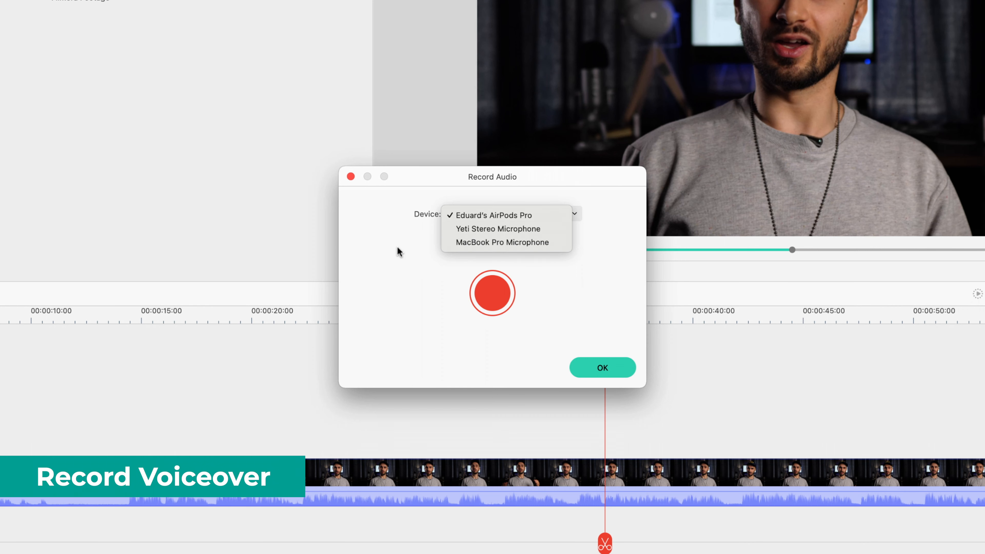
{"action": "left_click", "coordinate": [415, 307]}
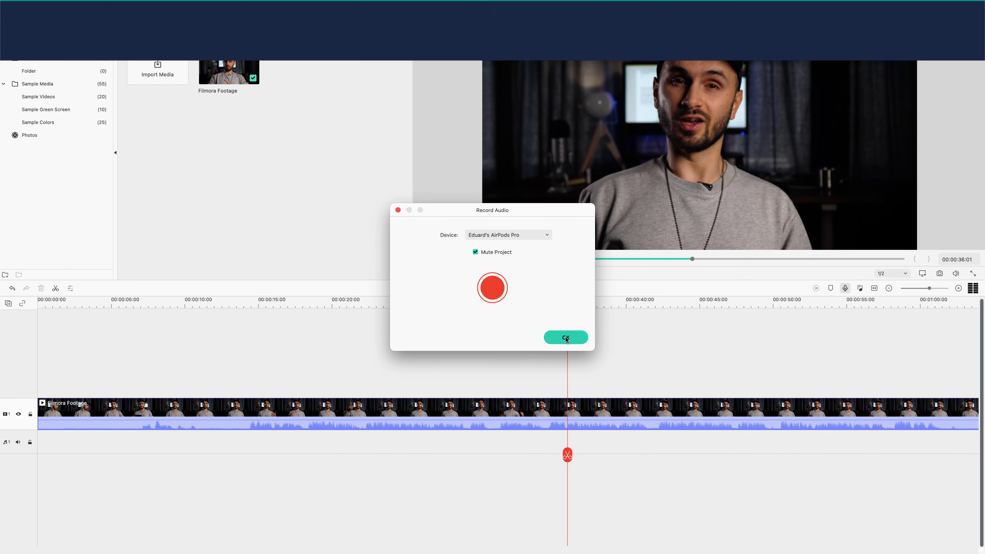
{"action": "left_click", "coordinate": [565, 337]}
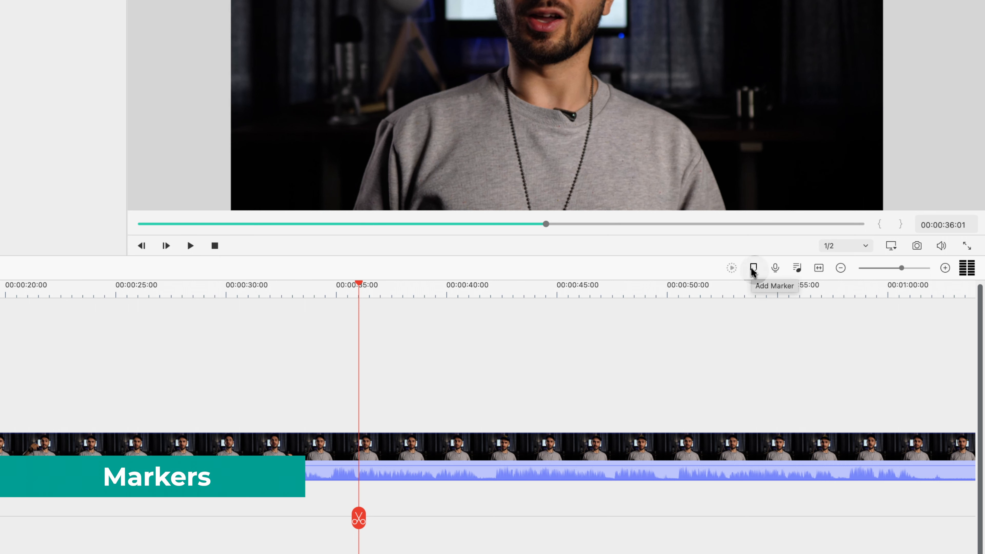
Add a marker at 00:00:36:01, rename it 'amazing cut goes here' and colour it blue
{"action": "left_click", "coordinate": [752, 270]}
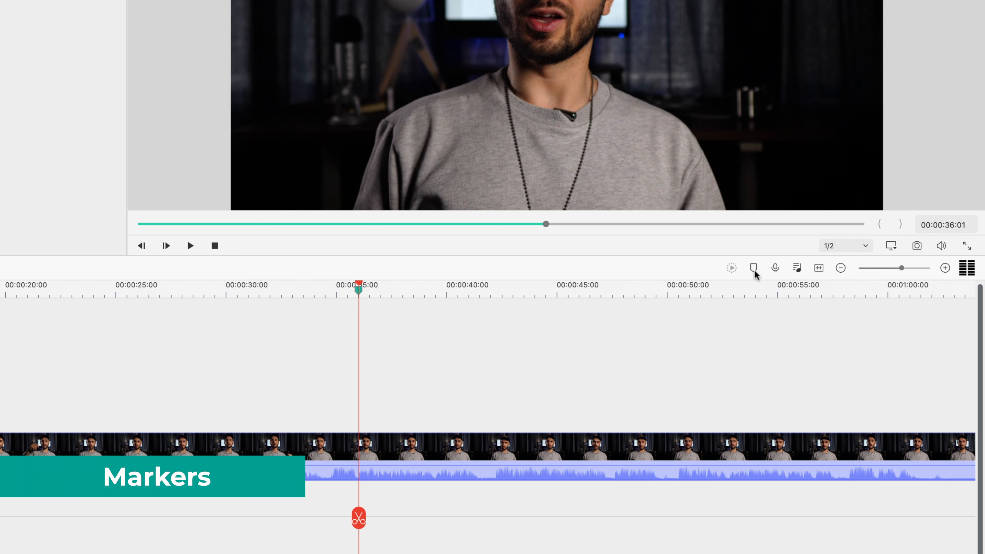
{"action": "left_click_drag", "start_coordinate": [359, 287], "coordinate": [328, 290]}
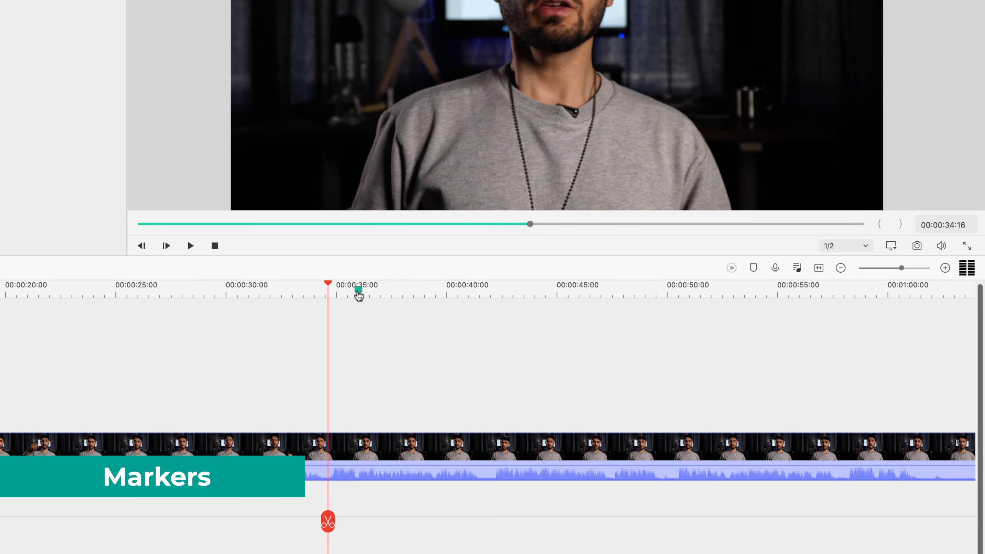
{"action": "double_click", "coordinate": [359, 294]}
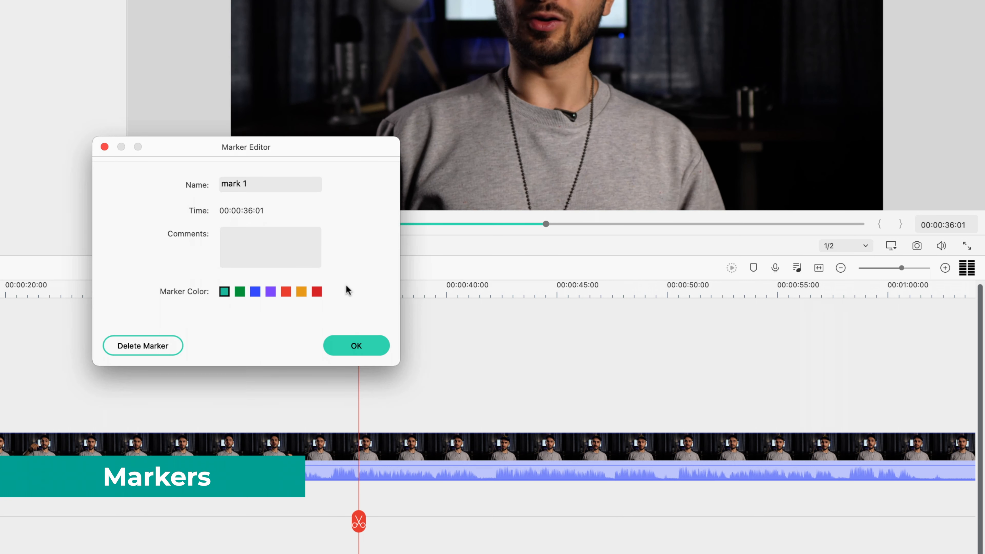
{"action": "left_click", "coordinate": [266, 182]}
{"action": "key", "text": "BackSpace"}
{"action": "key", "text": "BackSpace"}
{"action": "key", "text": "BackSpace"}
{"action": "key", "text": "BackSpace"}
{"action": "key", "text": "BackSpace"}
{"action": "key", "text": "BackSpace"}
{"action": "type", "text": "amazing cut goes here"}
{"action": "left_click", "coordinate": [255, 291]}
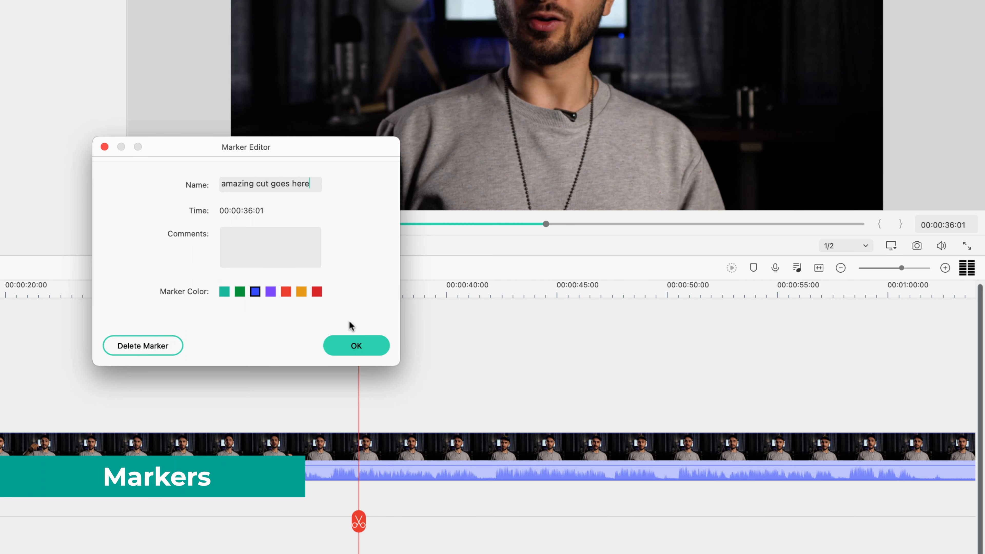
{"action": "left_click", "coordinate": [354, 345]}
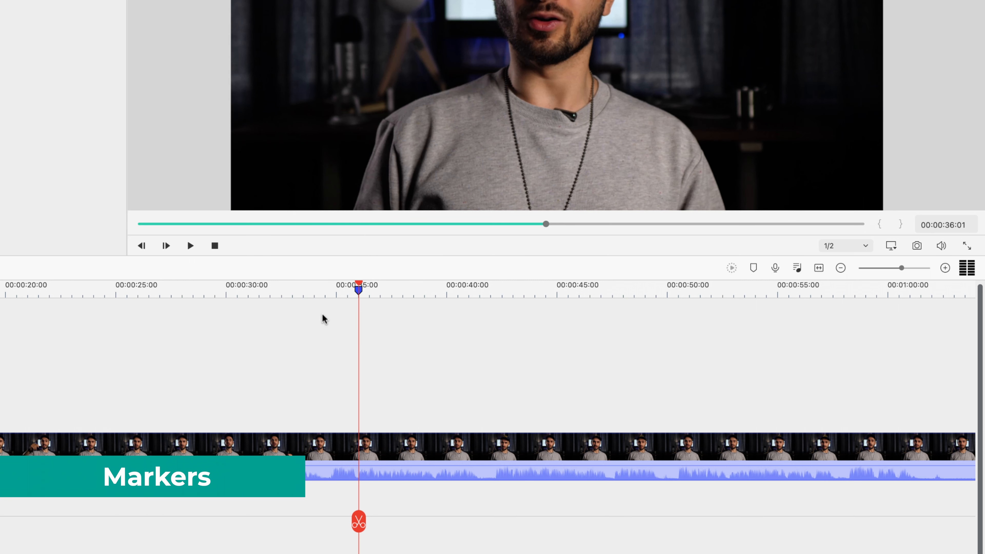
{"action": "left_click", "coordinate": [280, 285]}
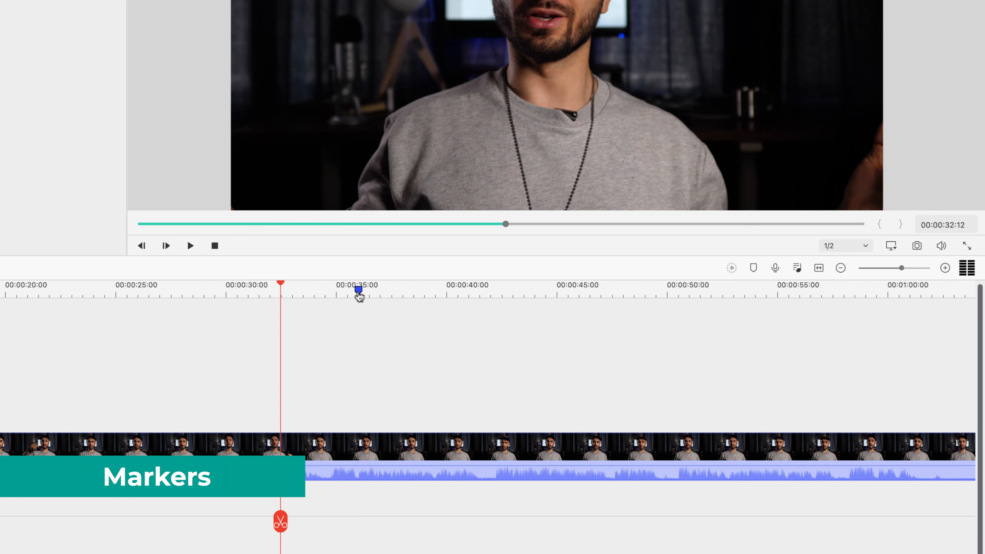
{"action": "mouse_move", "coordinate": [359, 297]}
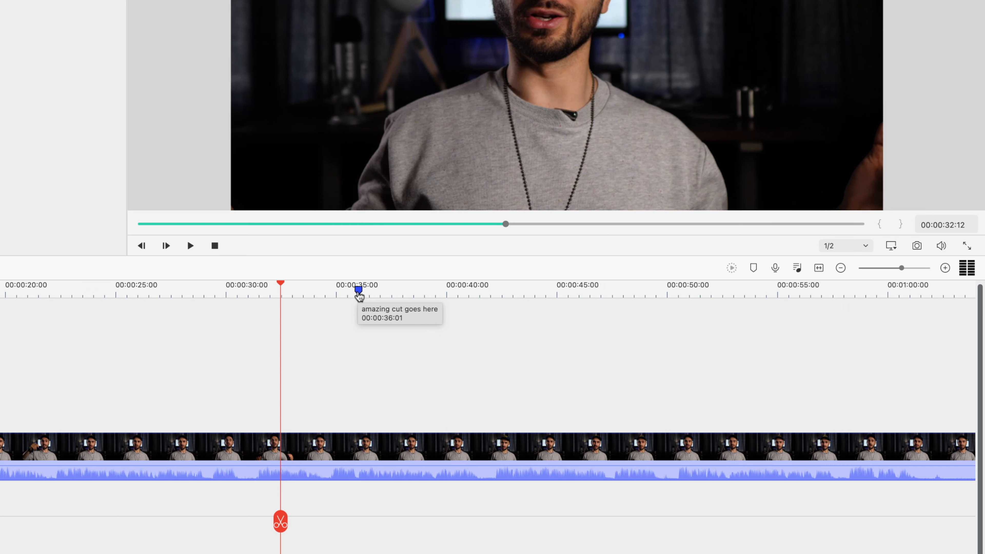
{"action": "left_click", "coordinate": [731, 272]}
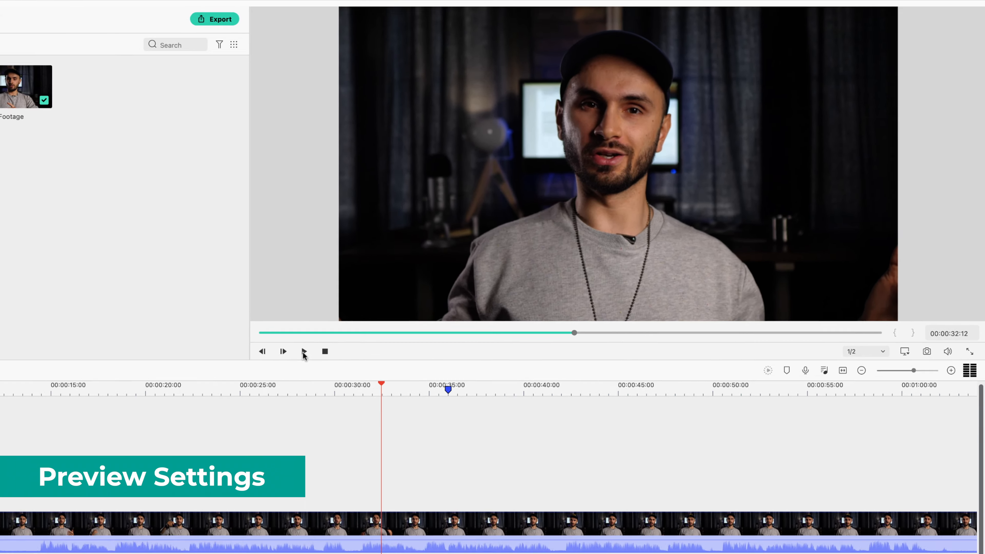
{"action": "left_click", "coordinate": [304, 351]}
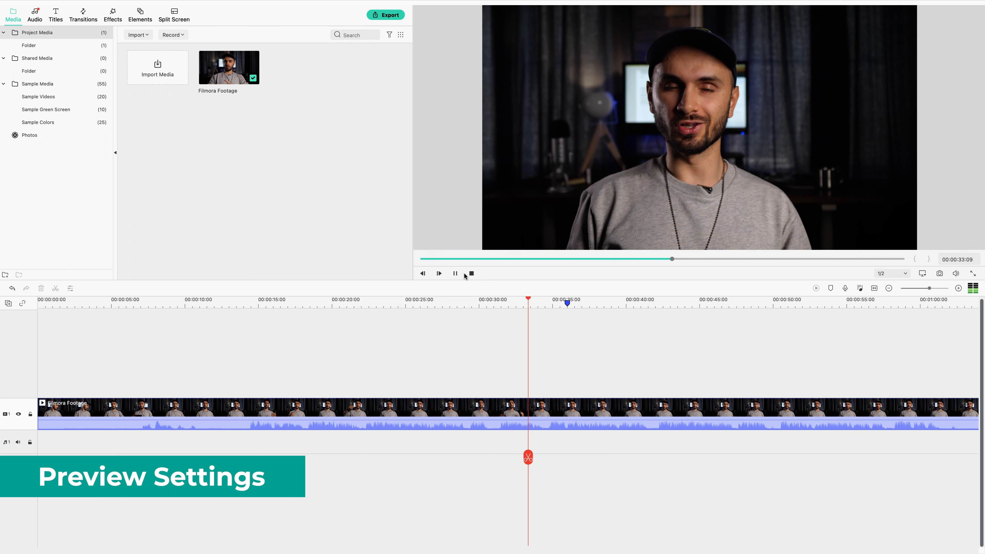
{"action": "left_click", "coordinate": [471, 273]}
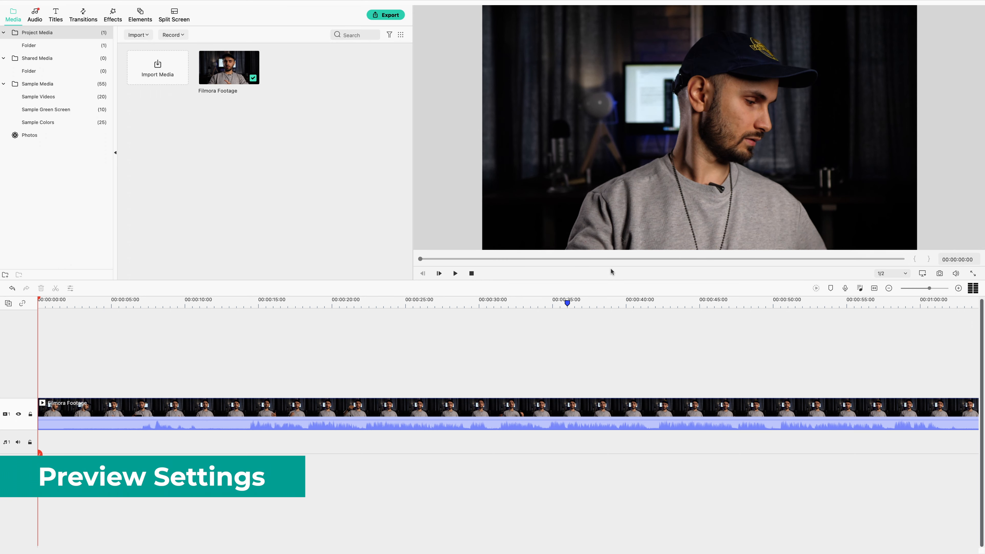
{"action": "key", "text": "space"}
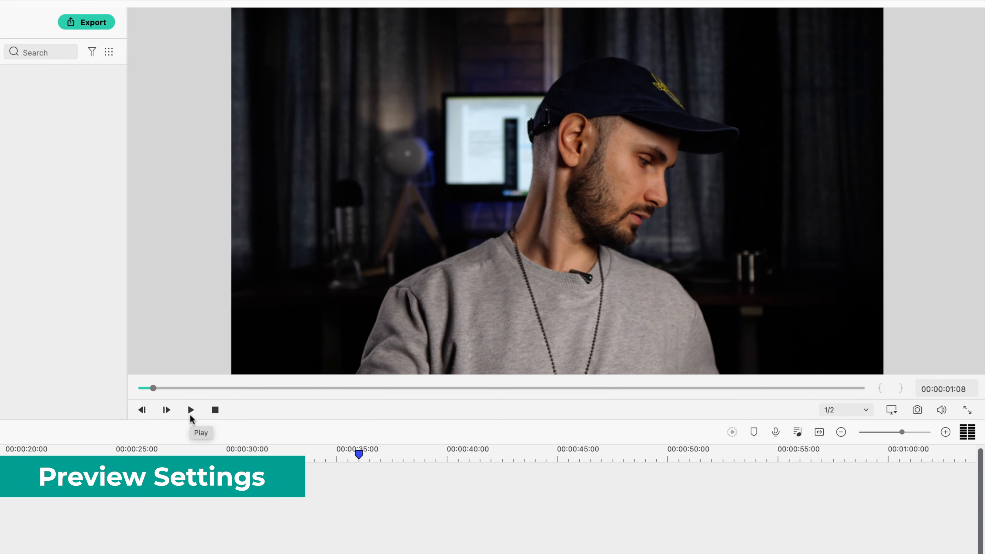
{"action": "left_click", "coordinate": [967, 410]}
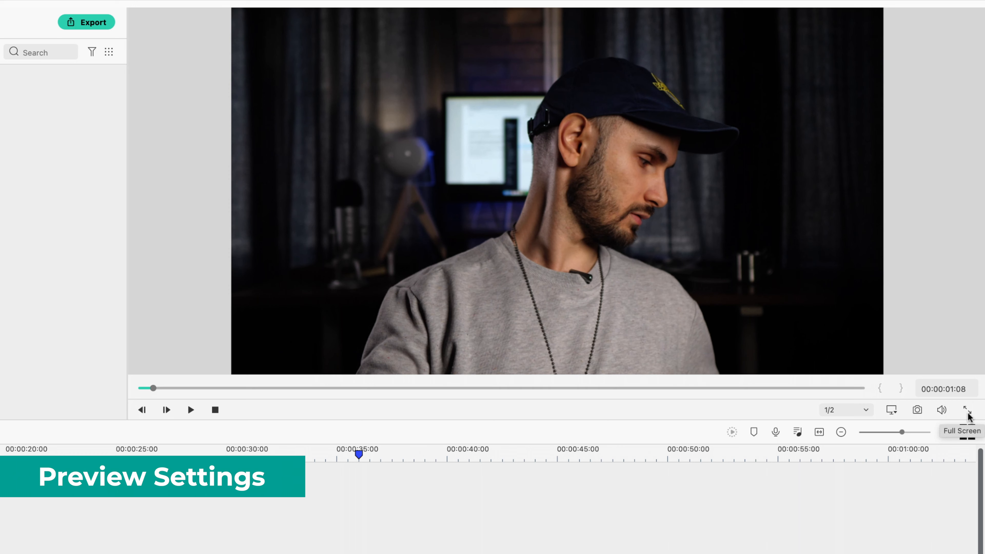
{"action": "left_click", "coordinate": [942, 412]}
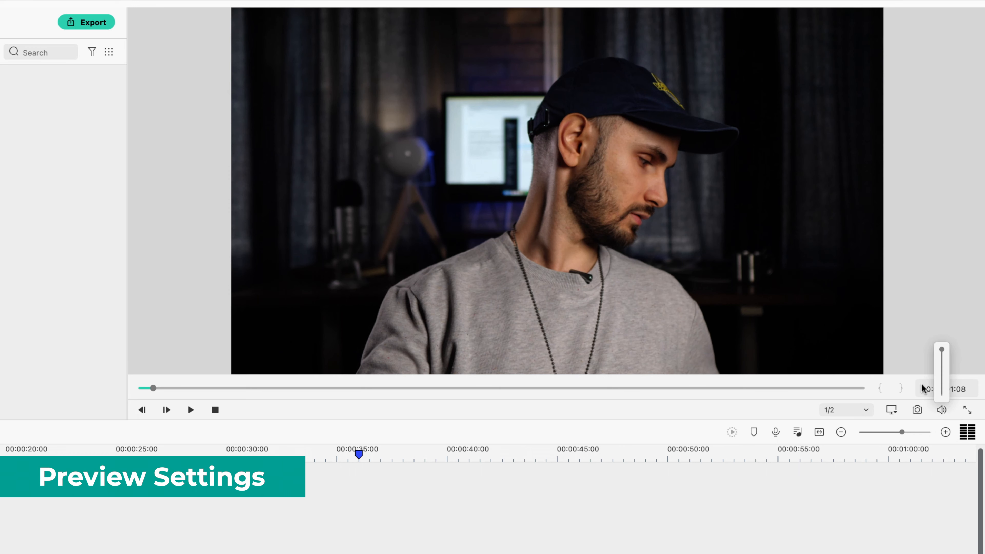
{"action": "left_click", "coordinate": [917, 410]}
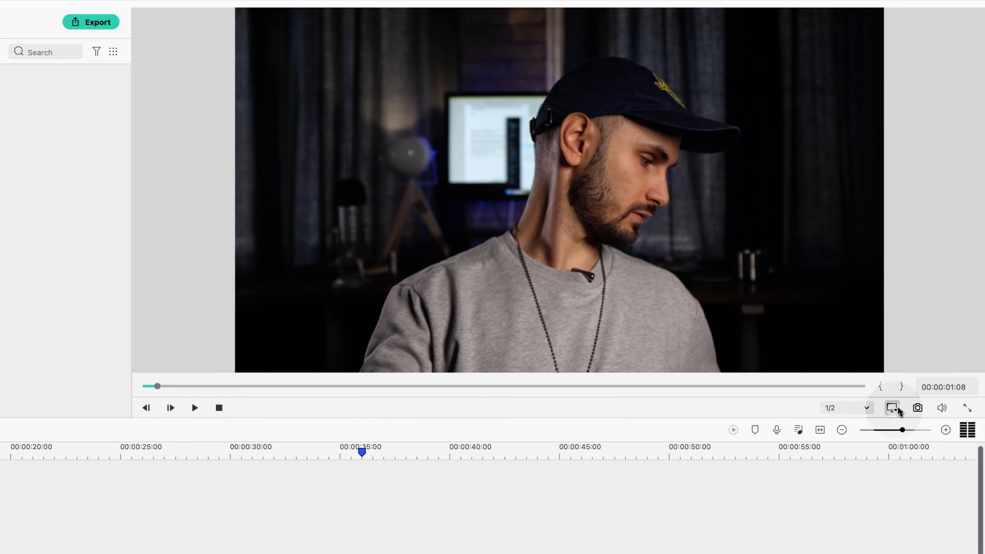
{"action": "left_click", "coordinate": [896, 408]}
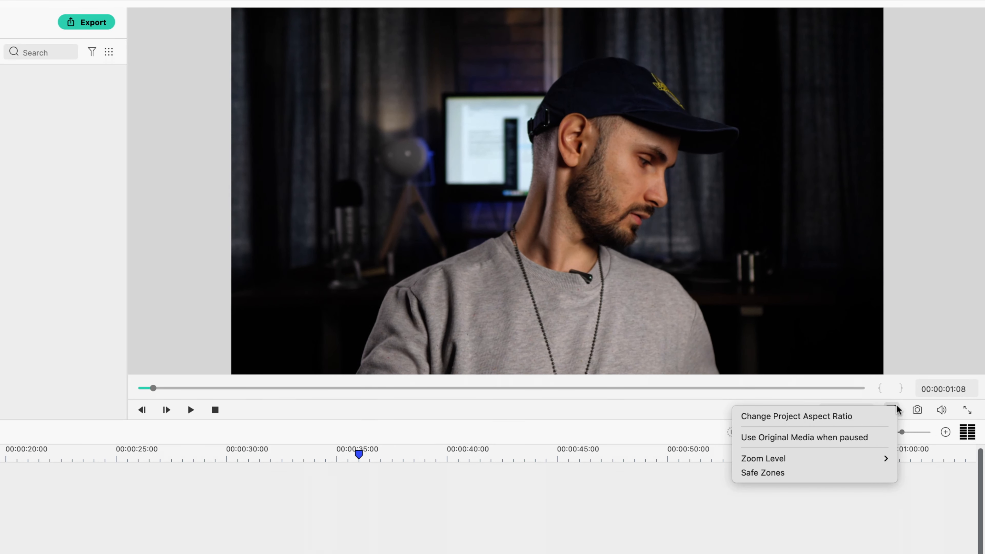
{"action": "left_click", "coordinate": [896, 410]}
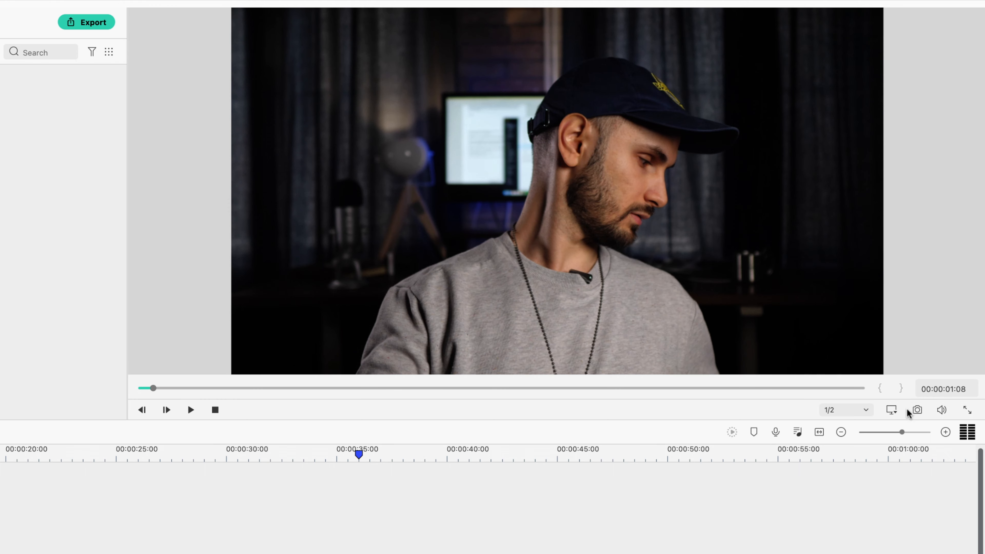
Switch playback quality to Full, then to 1/2, and play the interview briefly
{"action": "left_click", "coordinate": [861, 411]}
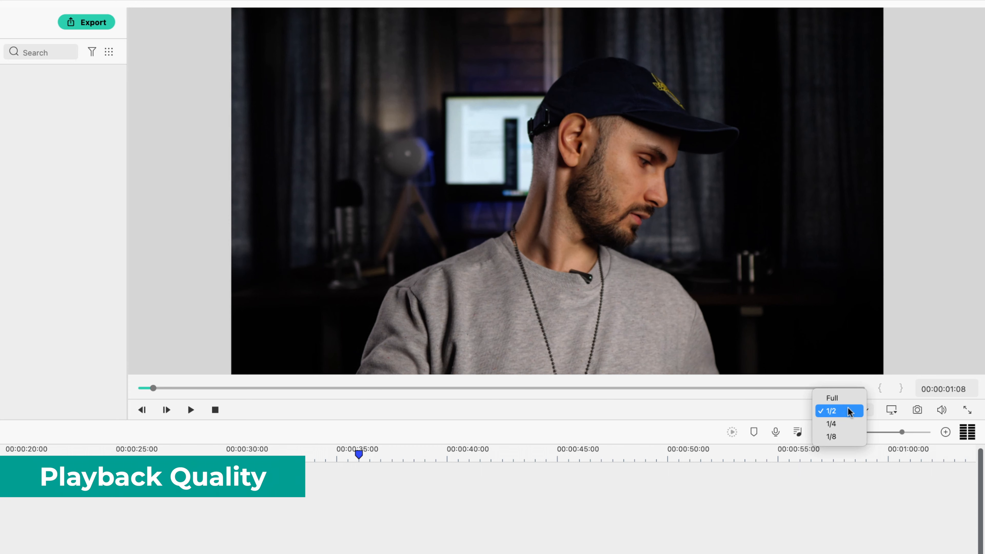
{"action": "left_click", "coordinate": [850, 406]}
{"action": "left_click", "coordinate": [849, 409]}
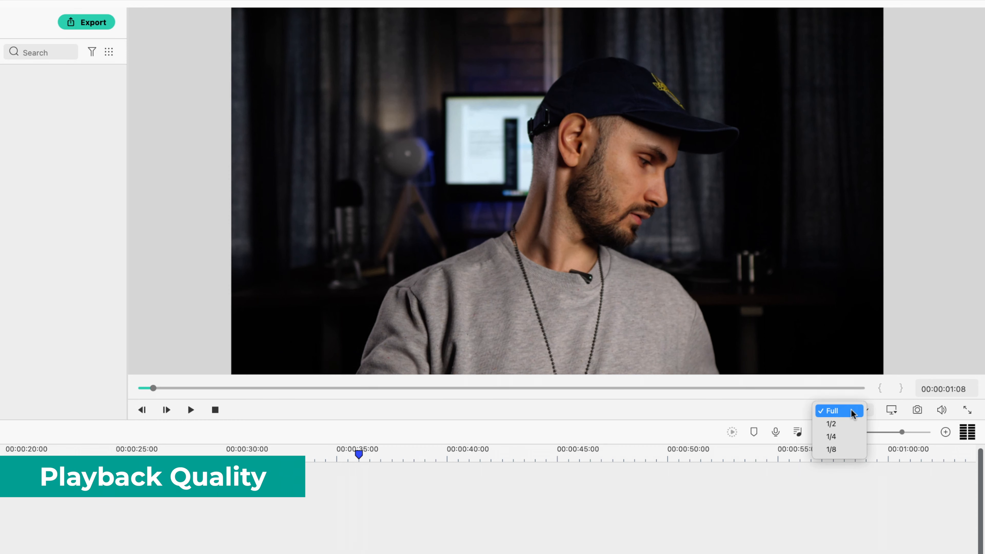
{"action": "left_click", "coordinate": [851, 411]}
{"action": "left_click", "coordinate": [852, 409]}
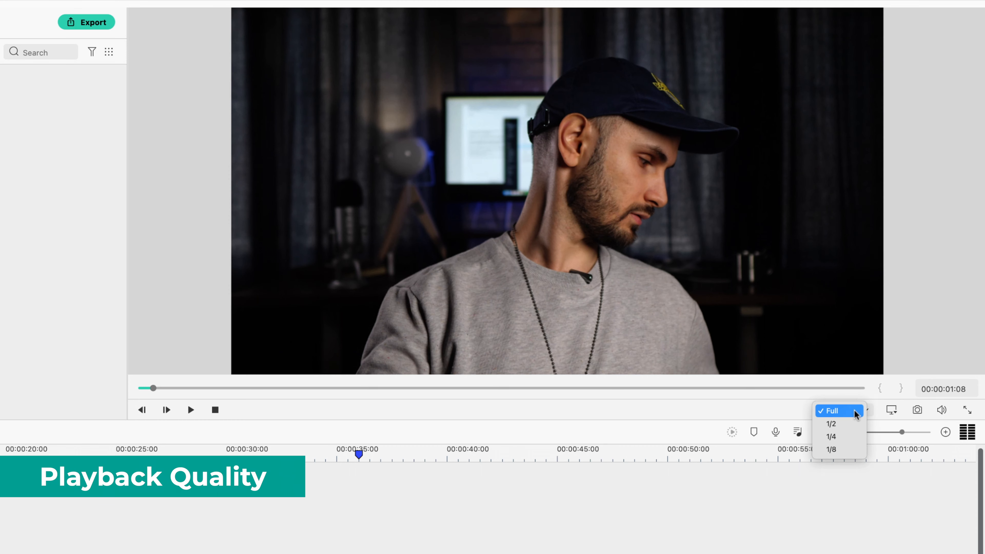
{"action": "left_click", "coordinate": [850, 425]}
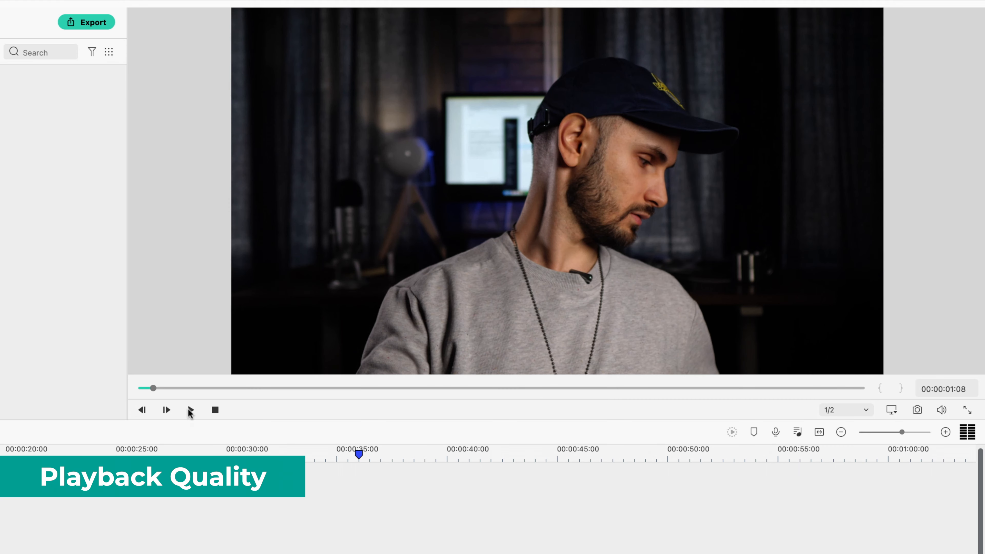
{"action": "left_click", "coordinate": [190, 410]}
{"action": "key", "text": "space"}
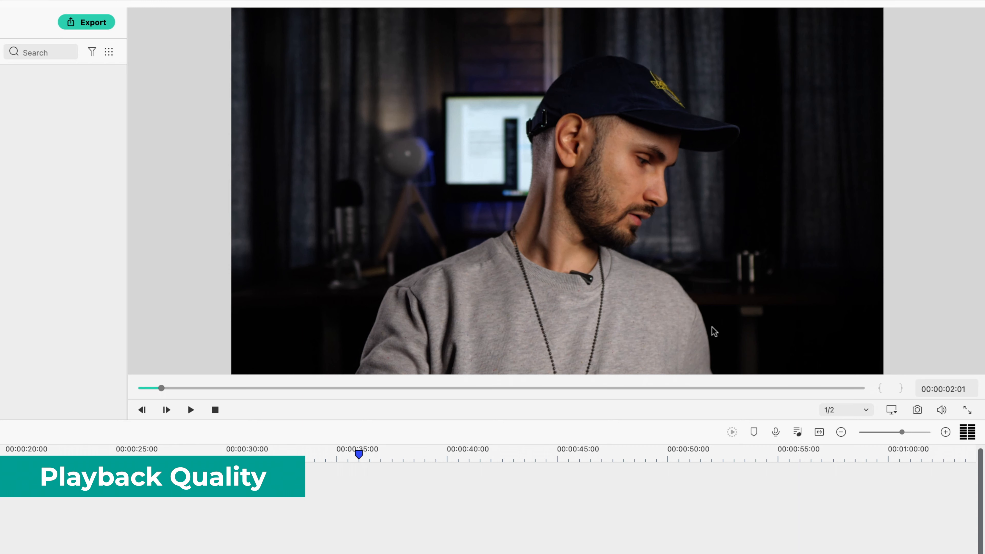
Preview the interview at 1/4, then 1/8 playback quality, pausing on a still frame
{"action": "left_click", "coordinate": [856, 415]}
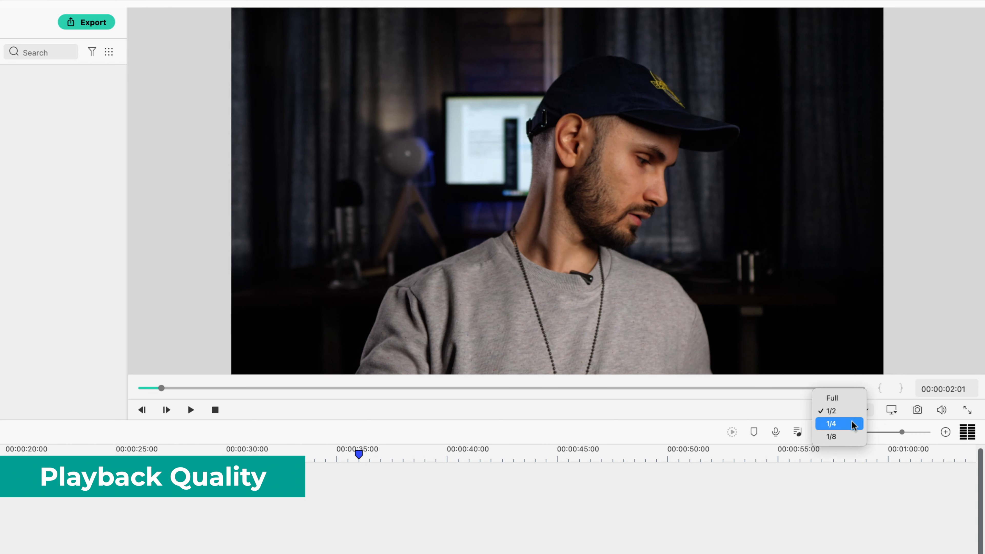
{"action": "left_click", "coordinate": [845, 429]}
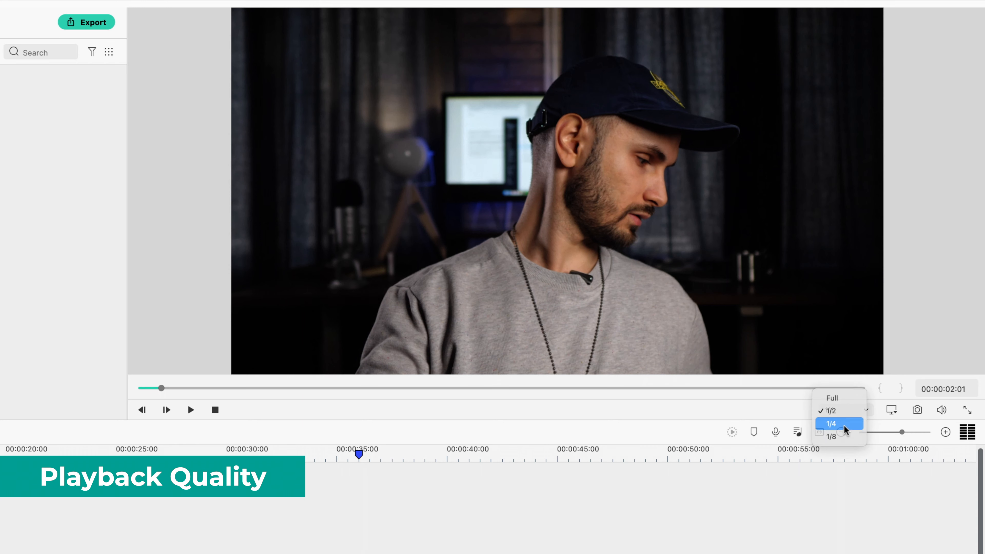
{"action": "left_click", "coordinate": [851, 411]}
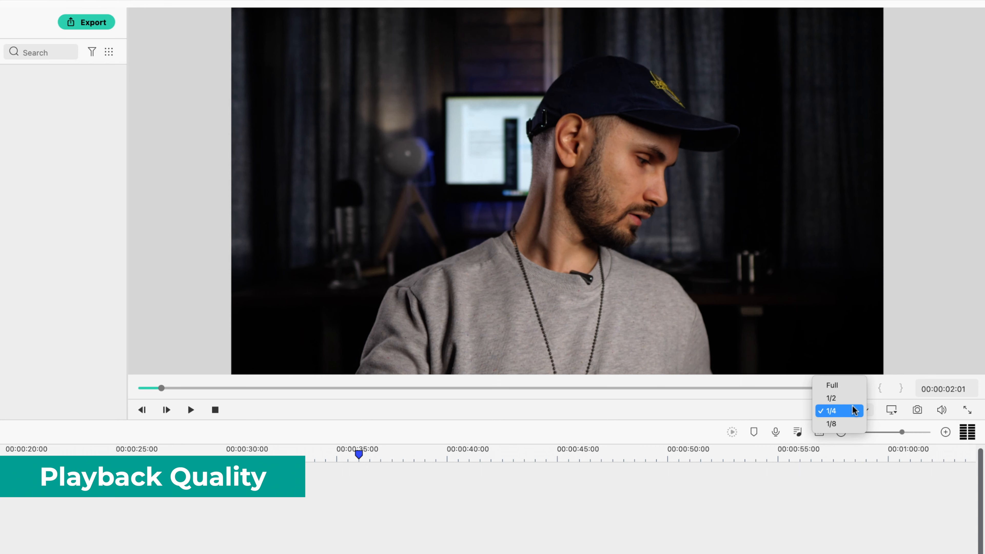
{"action": "left_click", "coordinate": [846, 428]}
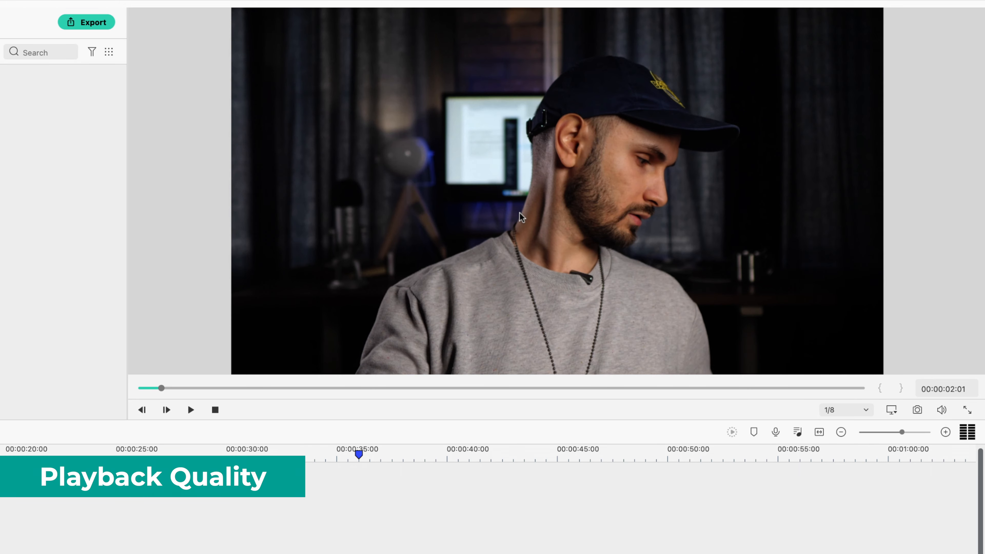
{"action": "left_click", "coordinate": [190, 410]}
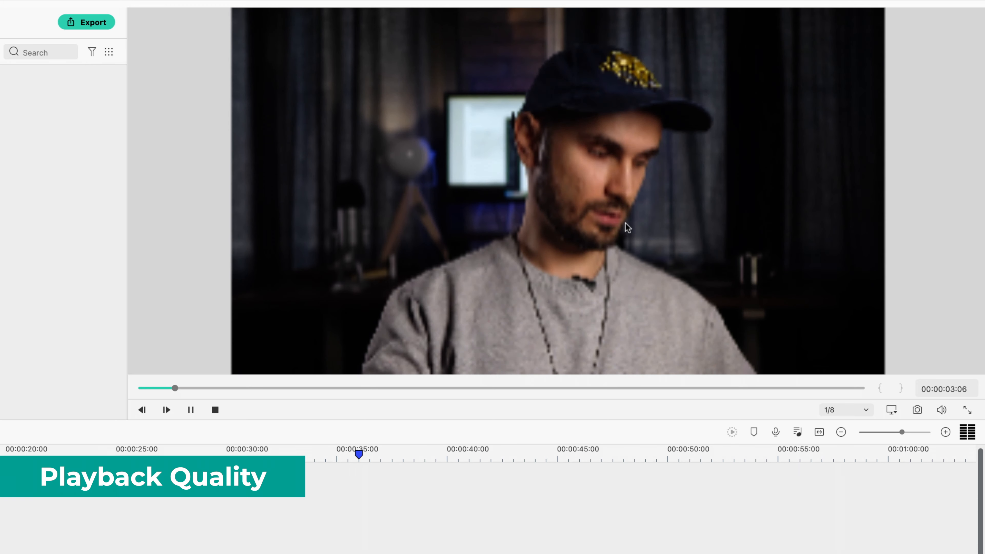
{"action": "key", "text": "space"}
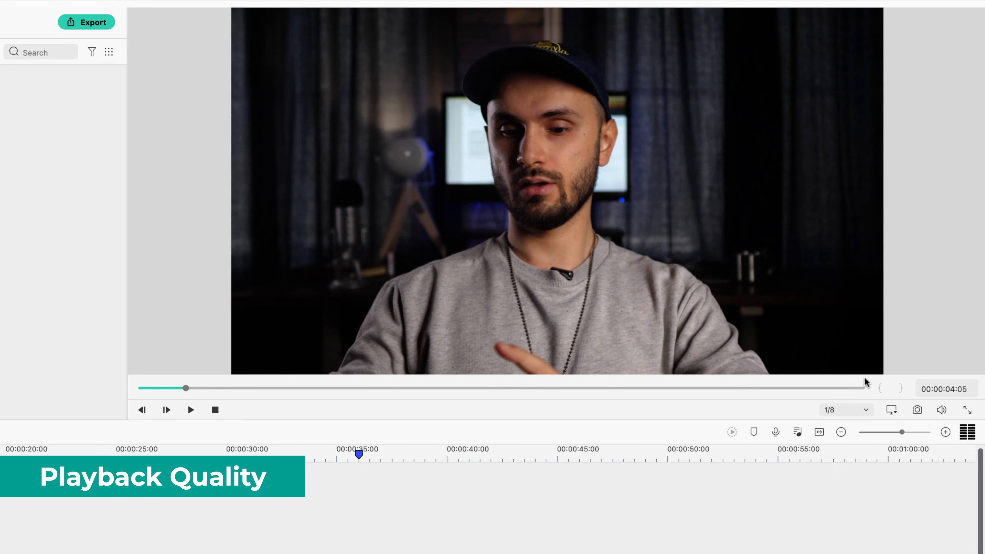
Set playback quality back to 1/2 and close the quality choices
{"action": "left_click", "coordinate": [864, 411]}
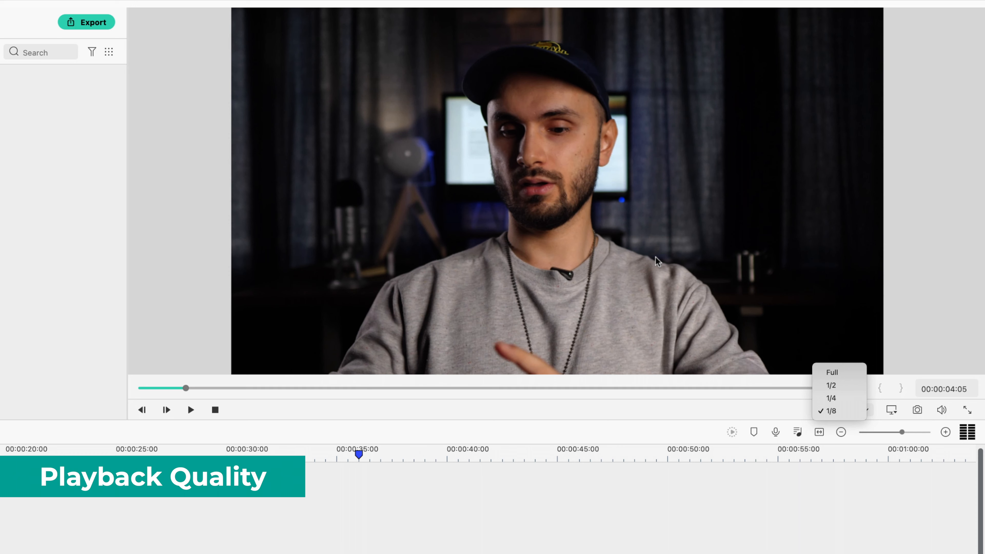
{"action": "left_click", "coordinate": [837, 386]}
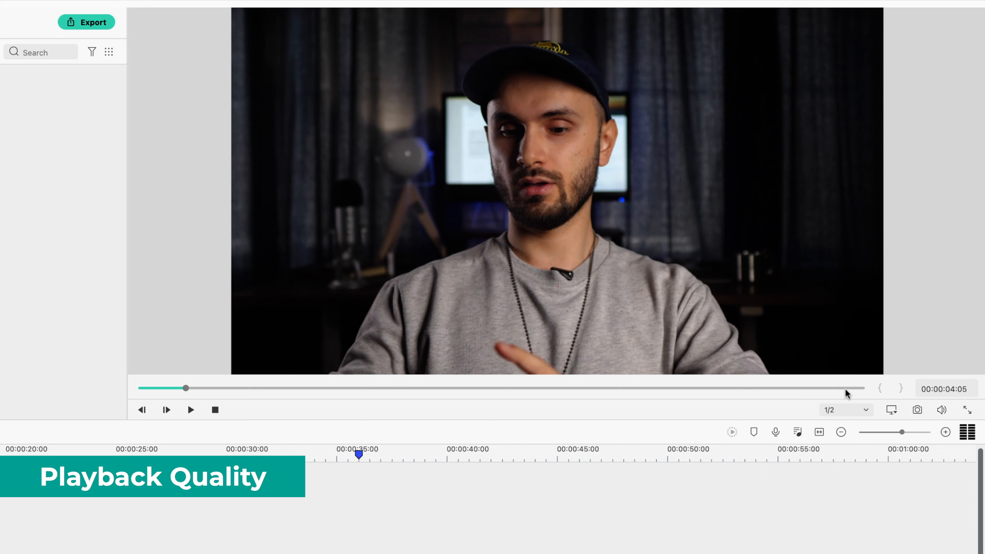
{"action": "left_click", "coordinate": [845, 415]}
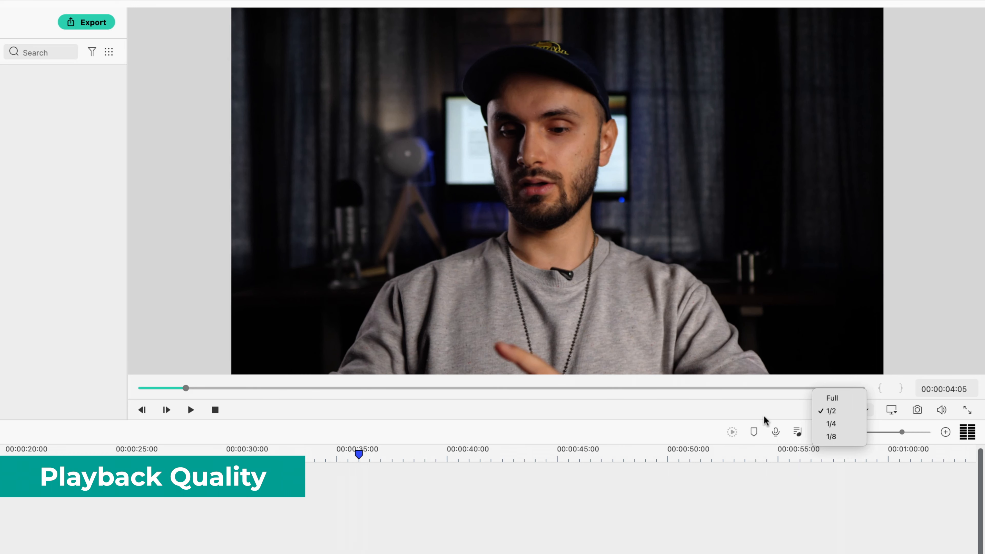
{"action": "left_click", "coordinate": [795, 413]}
{"action": "left_click", "coordinate": [846, 407]}
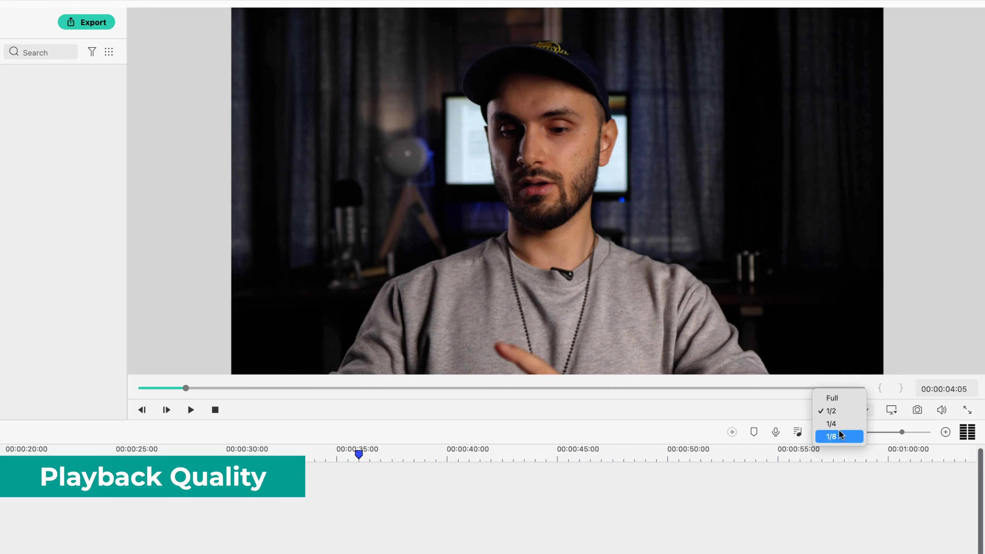
{"action": "left_click", "coordinate": [774, 410]}
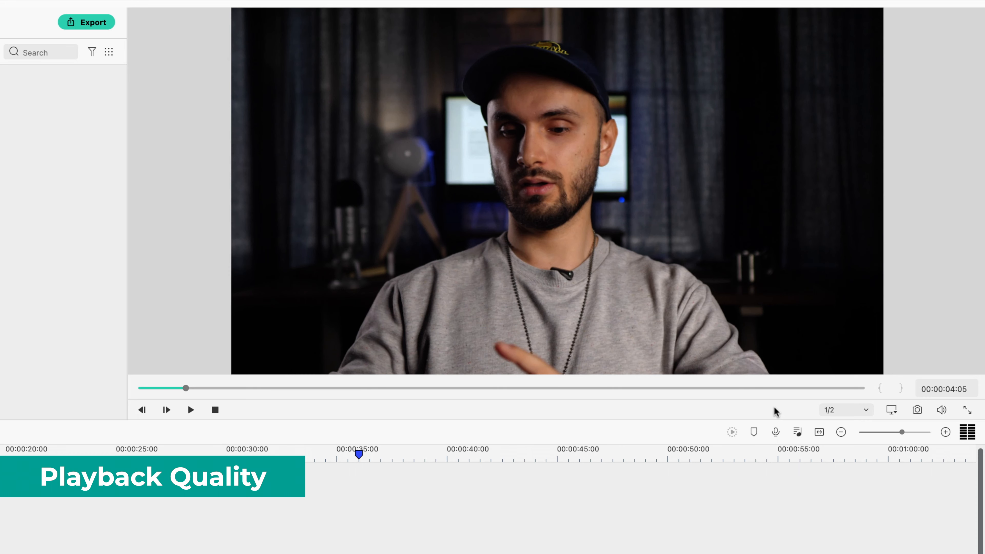
{"action": "left_click", "coordinate": [835, 409]}
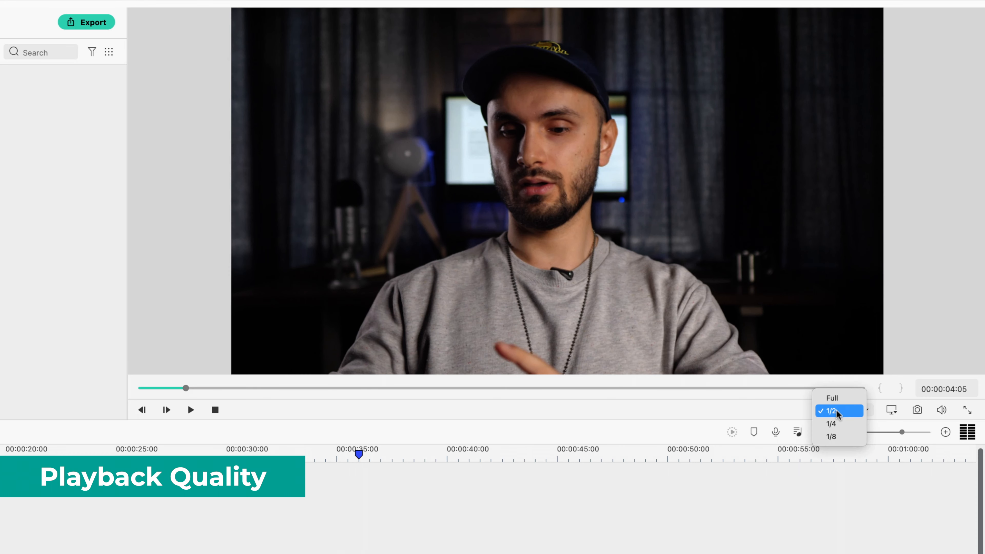
{"action": "left_click", "coordinate": [756, 412]}
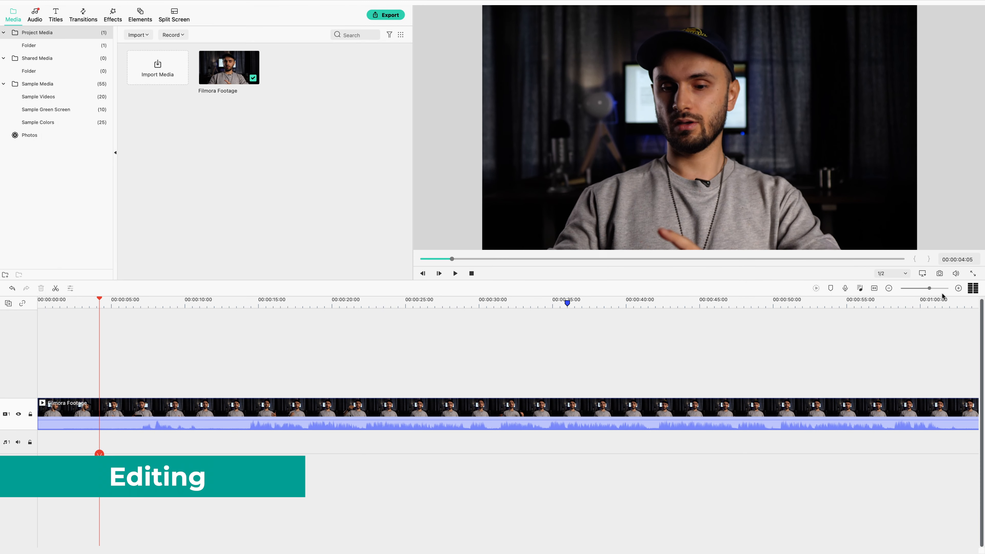
Trim the clip's end so it runs 00:01:01:13, then fit the timeline view
{"action": "left_click", "coordinate": [958, 287]}
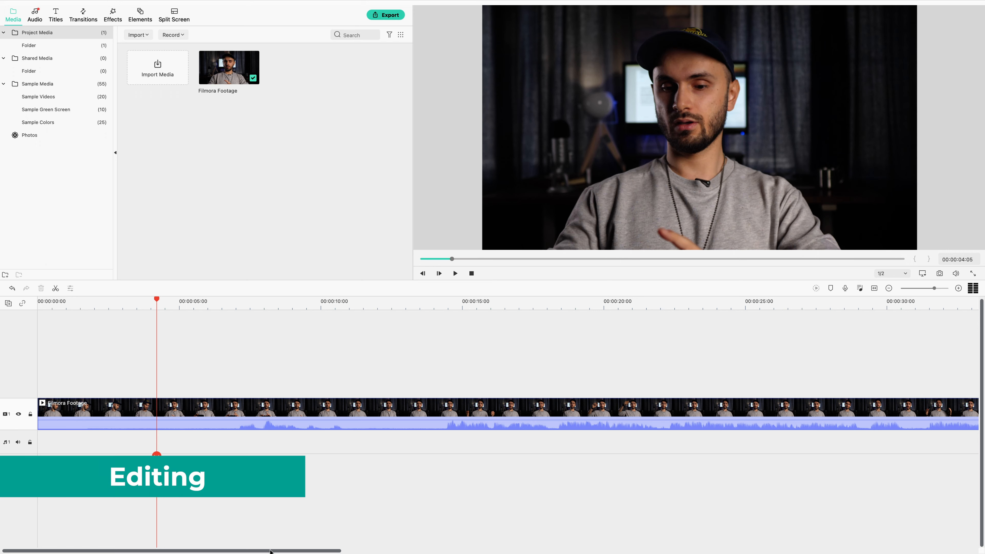
{"action": "left_click_drag", "start_coordinate": [270, 551], "coordinate": [689, 551]}
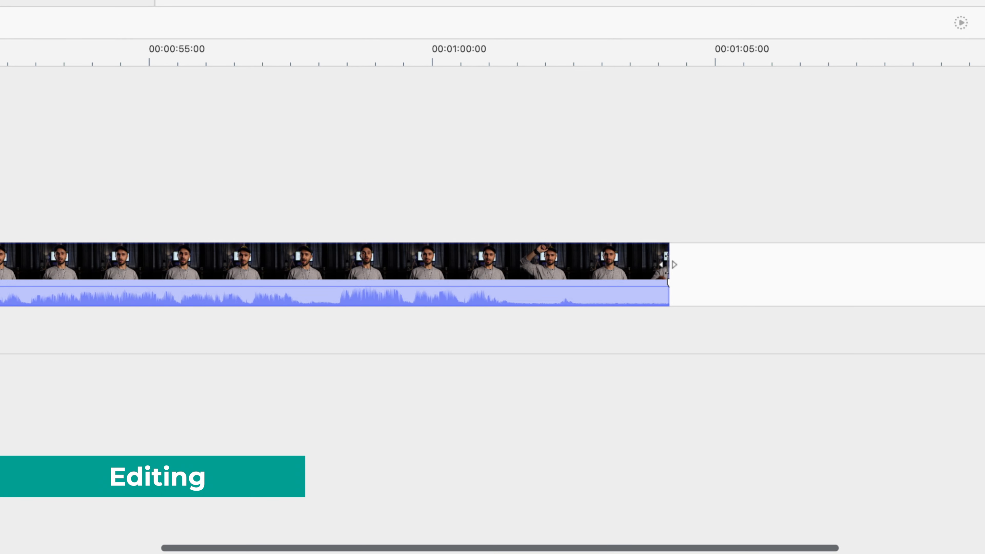
{"action": "left_click_drag", "start_coordinate": [667, 266], "coordinate": [517, 270]}
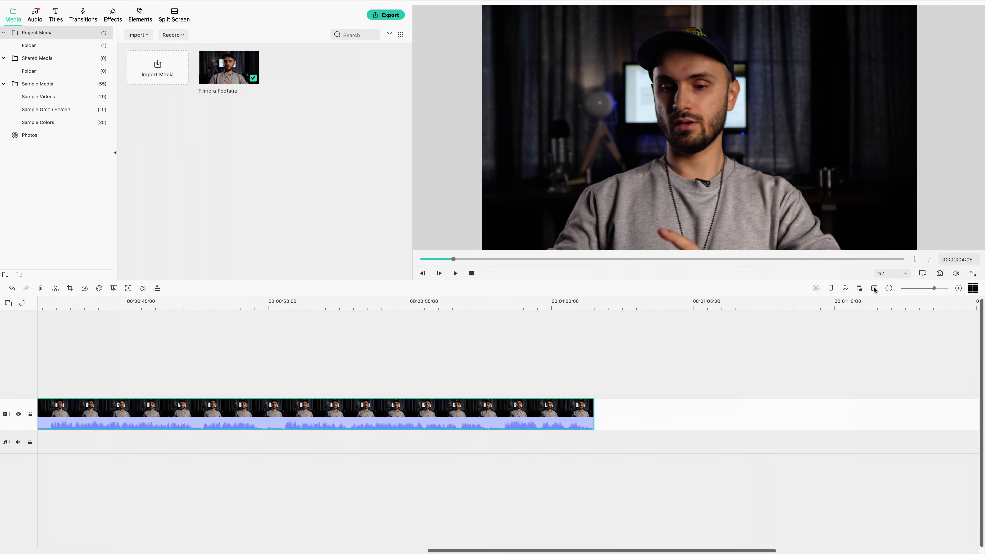
{"action": "left_click", "coordinate": [873, 288]}
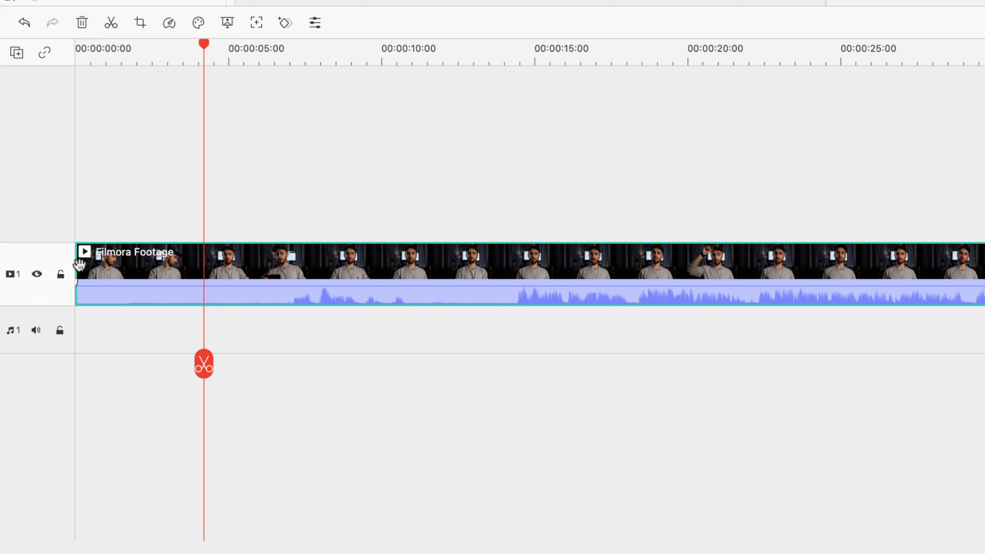
Trim the clip's start to 00:00:06:17 and drag it to begin near five seconds
{"action": "left_click_drag", "start_coordinate": [77, 271], "coordinate": [285, 271]}
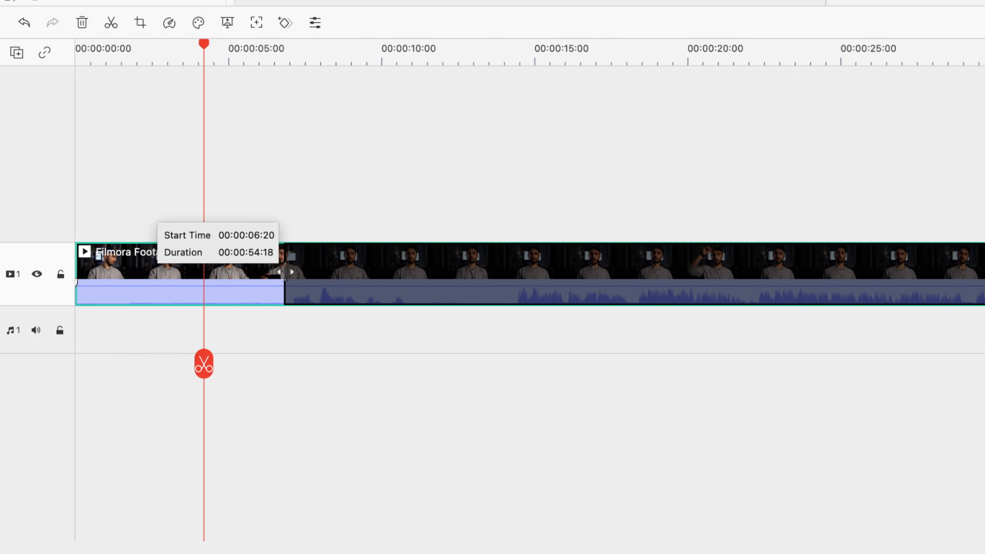
{"action": "left_click_drag", "start_coordinate": [285, 272], "coordinate": [282, 271]}
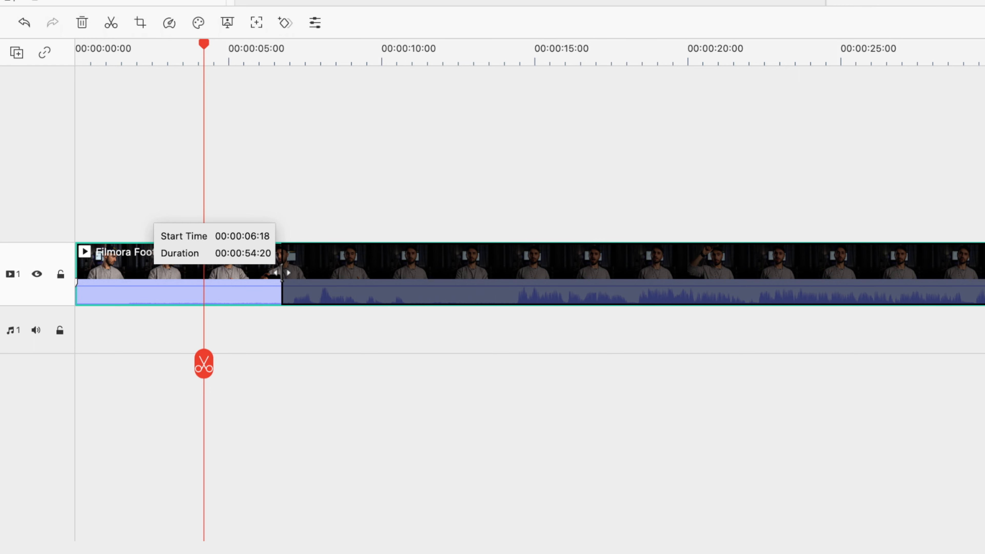
{"action": "left_click_drag", "start_coordinate": [282, 272], "coordinate": [281, 272]}
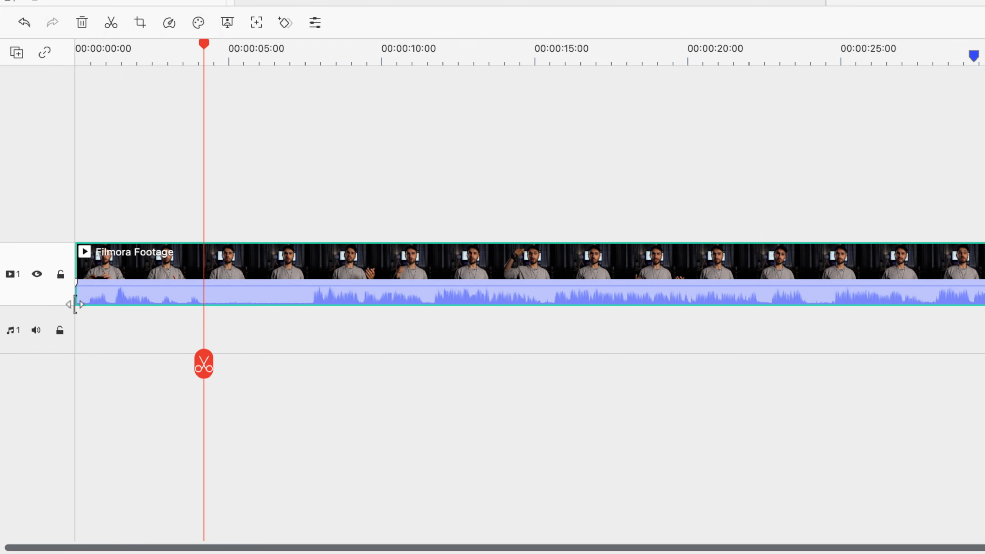
{"action": "left_click", "coordinate": [287, 268]}
{"action": "left_click_drag", "start_coordinate": [129, 265], "coordinate": [318, 272]}
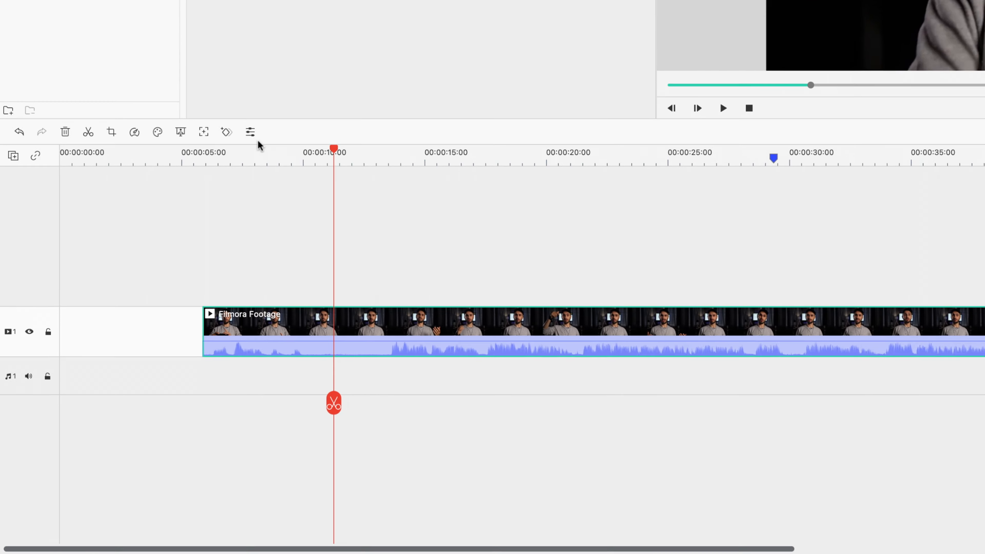
Undo and redo the clip move, then delete the clip and undo to restore it
{"action": "left_click", "coordinate": [20, 92]}
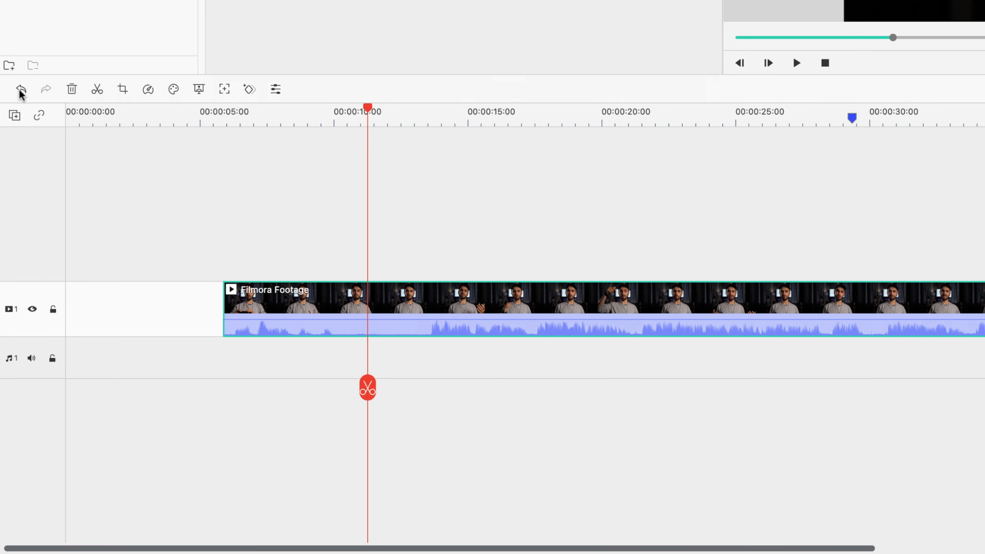
{"action": "left_click", "coordinate": [21, 91]}
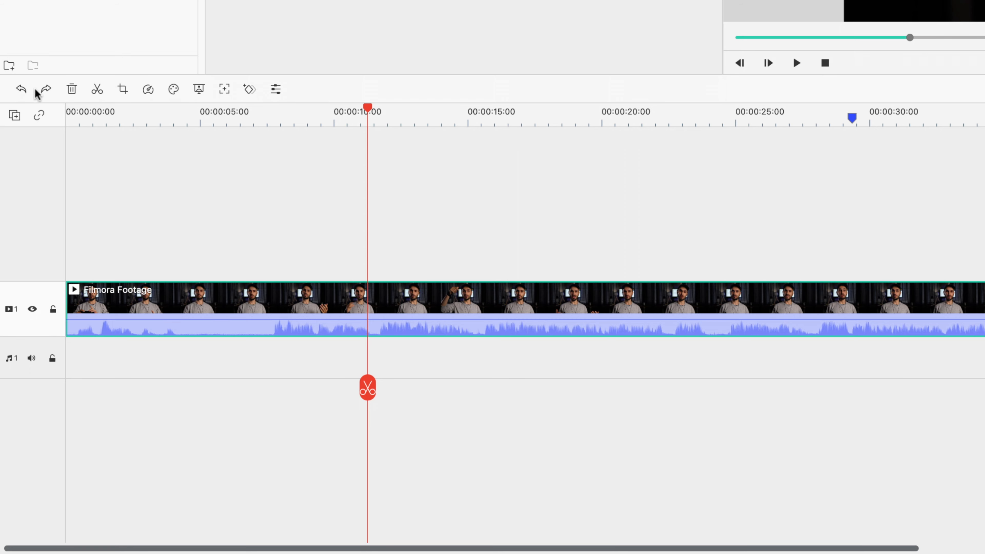
{"action": "left_click", "coordinate": [45, 91]}
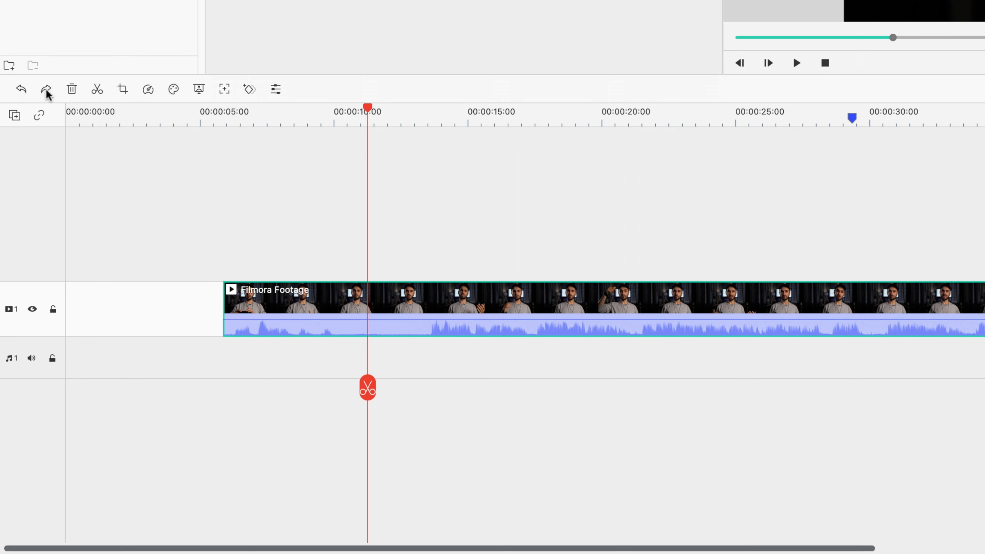
{"action": "left_click", "coordinate": [72, 91]}
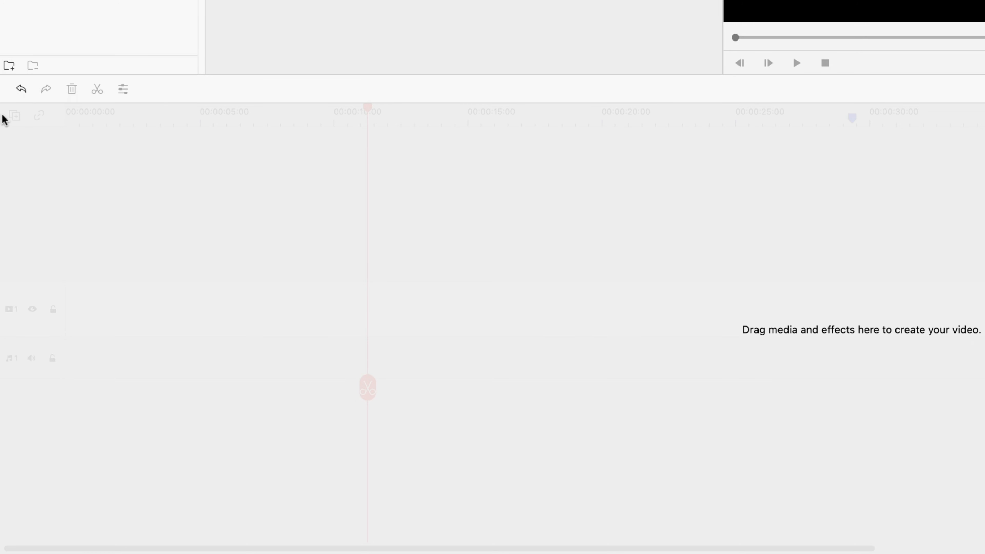
{"action": "left_click", "coordinate": [21, 90]}
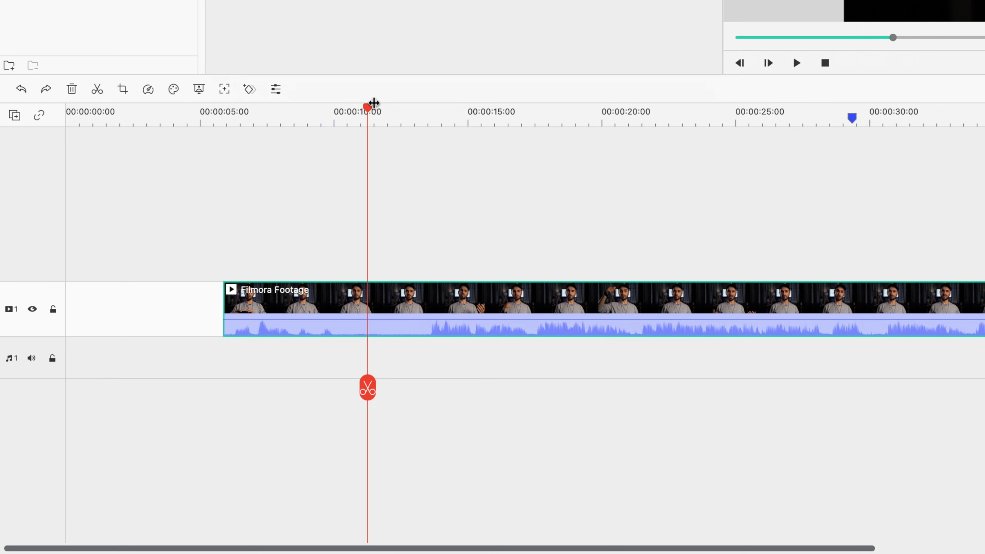
{"action": "left_click", "coordinate": [101, 92]}
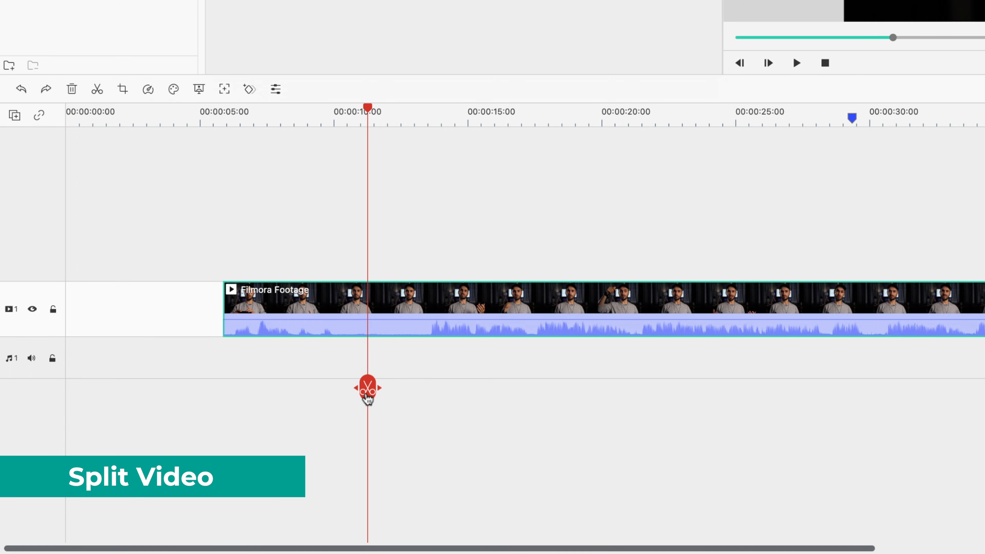
Split the clip at about 11 seconds and nudge the two pieces apart
{"action": "mouse_move", "coordinate": [367, 391]}
{"action": "left_mouse_down"}
{"action": "mouse_move", "coordinate": [390, 382]}
{"action": "mouse_move", "coordinate": [372, 334]}
{"action": "mouse_move", "coordinate": [378, 373]}
{"action": "left_mouse_up"}
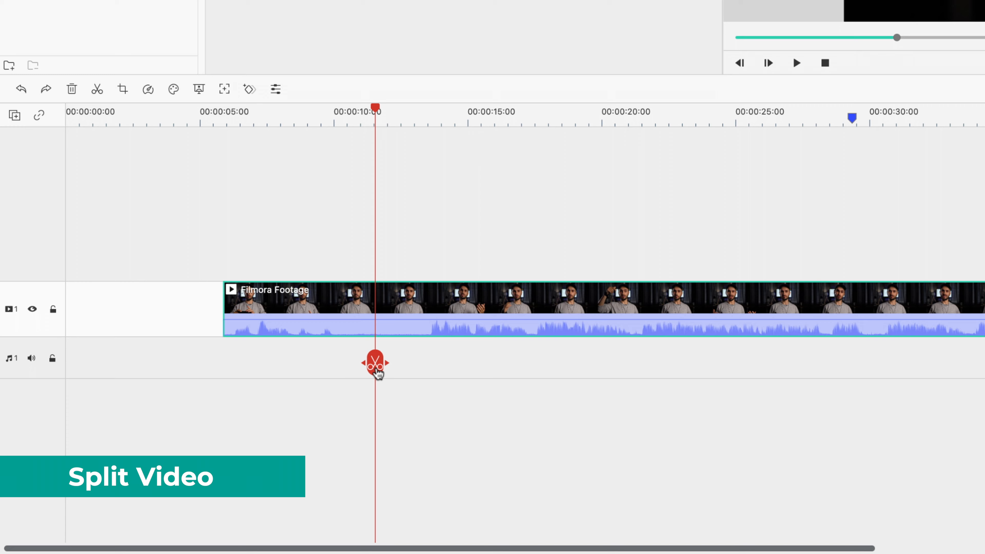
{"action": "left_click", "coordinate": [376, 372]}
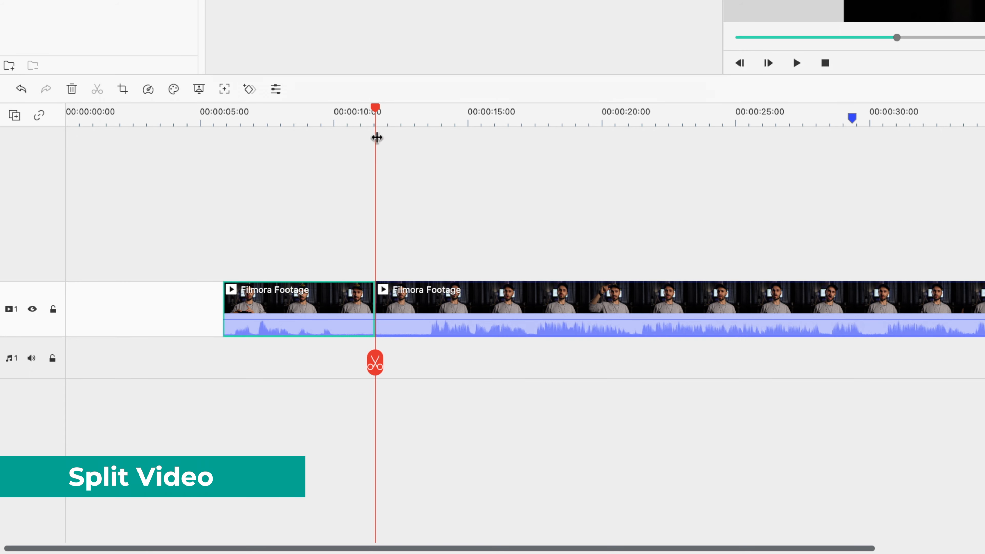
{"action": "left_click_drag", "start_coordinate": [376, 109], "coordinate": [234, 118]}
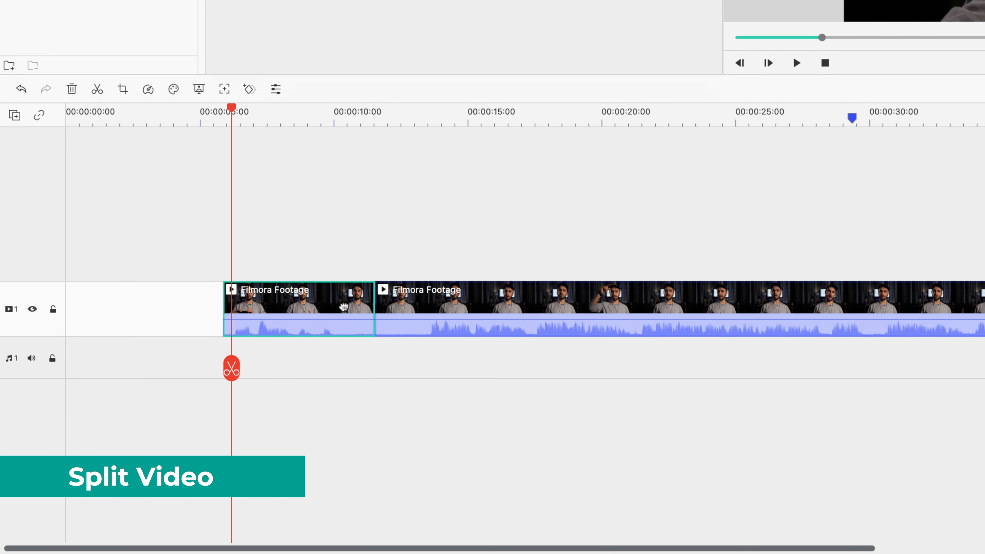
{"action": "left_click_drag", "start_coordinate": [361, 308], "coordinate": [323, 310]}
{"action": "mouse_move", "coordinate": [421, 310]}
{"action": "left_mouse_down"}
{"action": "mouse_move", "coordinate": [451, 308]}
{"action": "mouse_move", "coordinate": [439, 306]}
{"action": "left_mouse_up"}
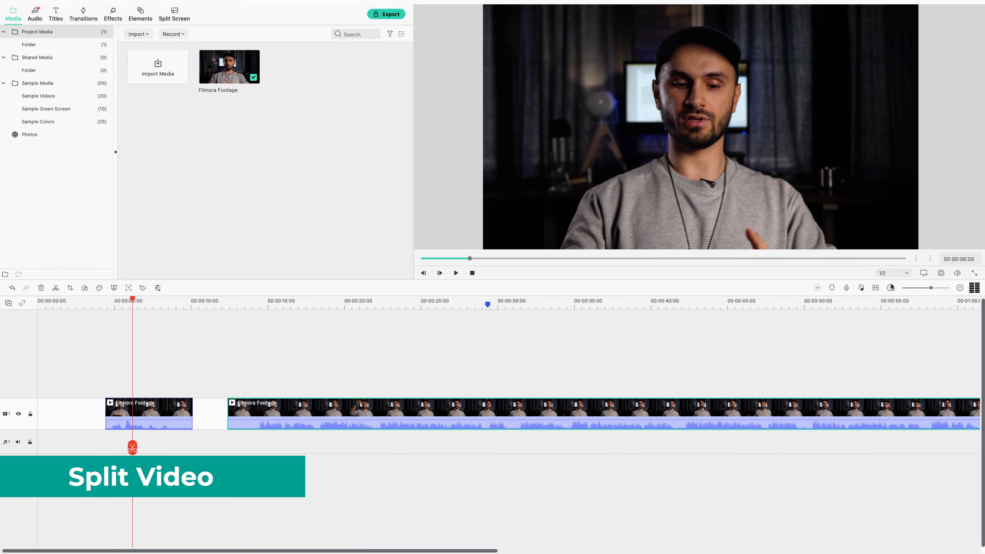
Zoom the timeline out and move the short first piece after the long clip
{"action": "key", "text": "super+minus"}
{"action": "key", "text": "super+minus"}
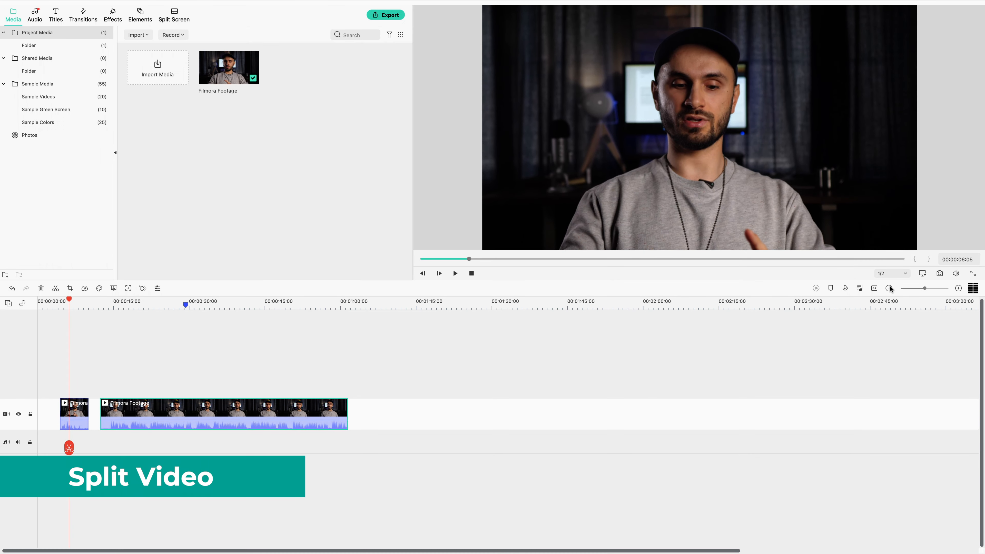
{"action": "left_click", "coordinate": [72, 407]}
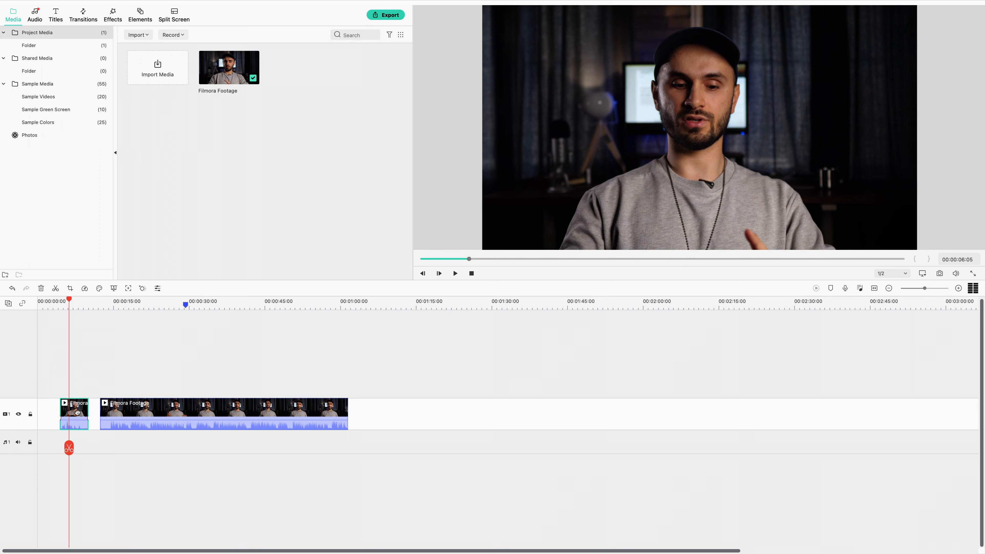
{"action": "left_click_drag", "start_coordinate": [79, 410], "coordinate": [365, 421]}
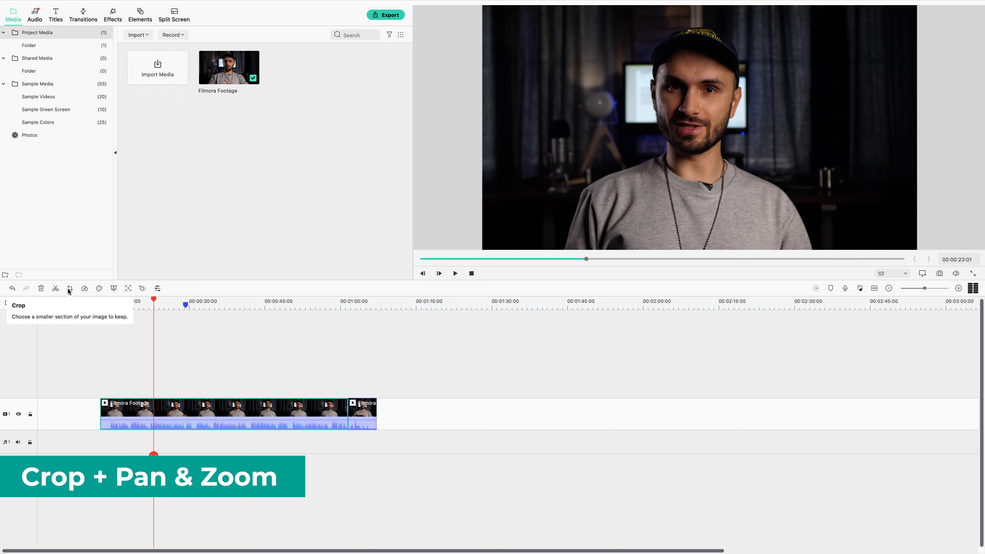
{"action": "left_click", "coordinate": [69, 290]}
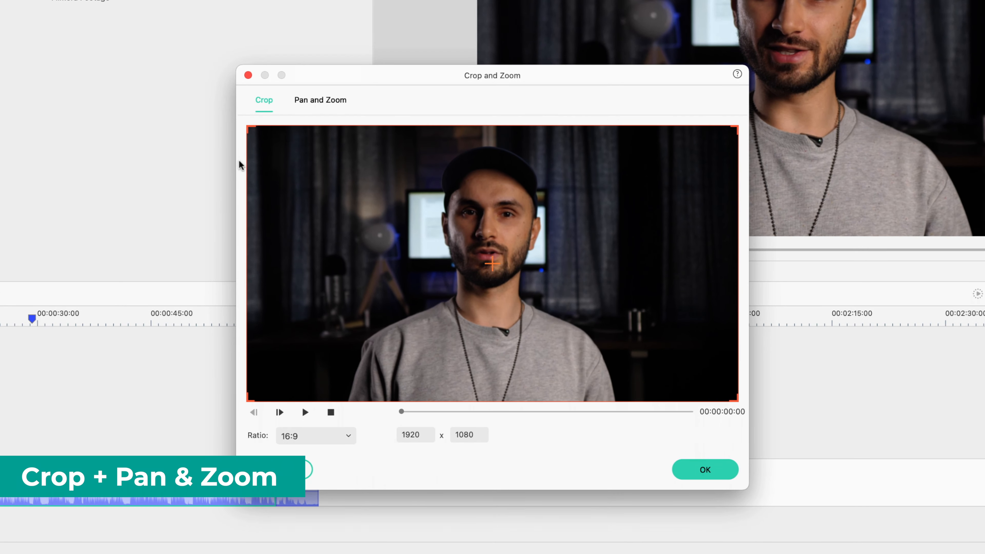
{"action": "left_click_drag", "start_coordinate": [252, 128], "coordinate": [418, 222]}
{"action": "left_click_drag", "start_coordinate": [510, 293], "coordinate": [427, 221]}
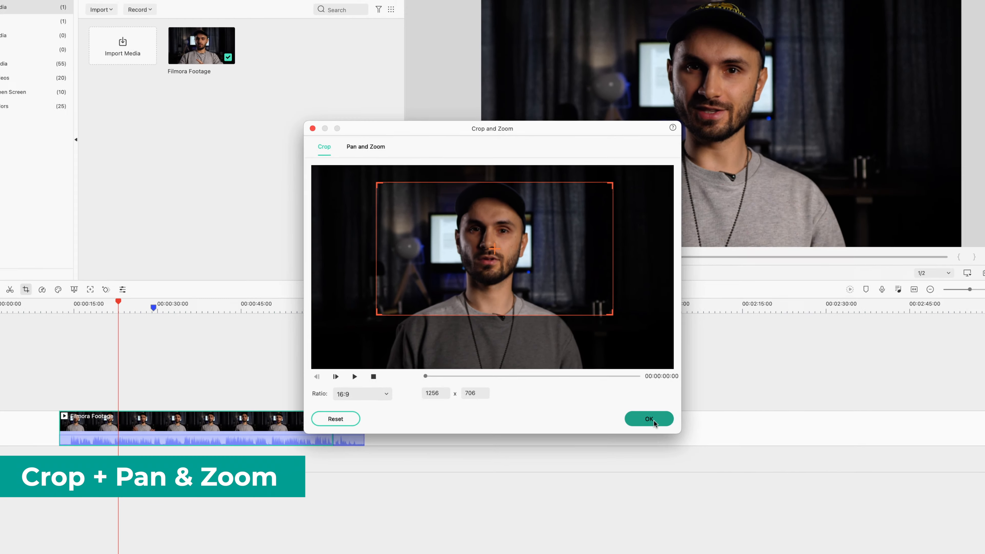
{"action": "left_click", "coordinate": [653, 421]}
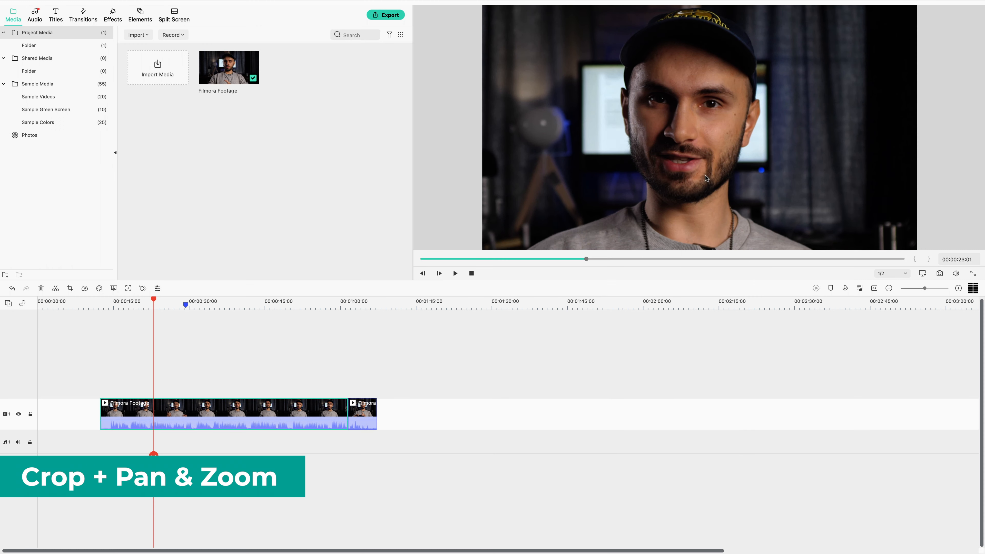
{"action": "left_click", "coordinate": [12, 288]}
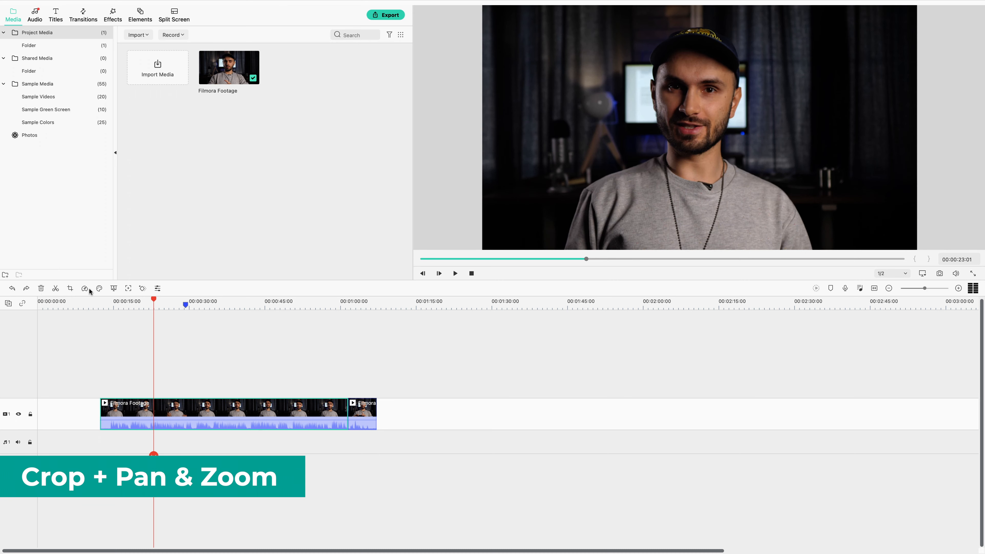
In Crop's Pan and Zoom, keep Start at full frame and set a tighter End box on the face
{"action": "left_click", "coordinate": [70, 288]}
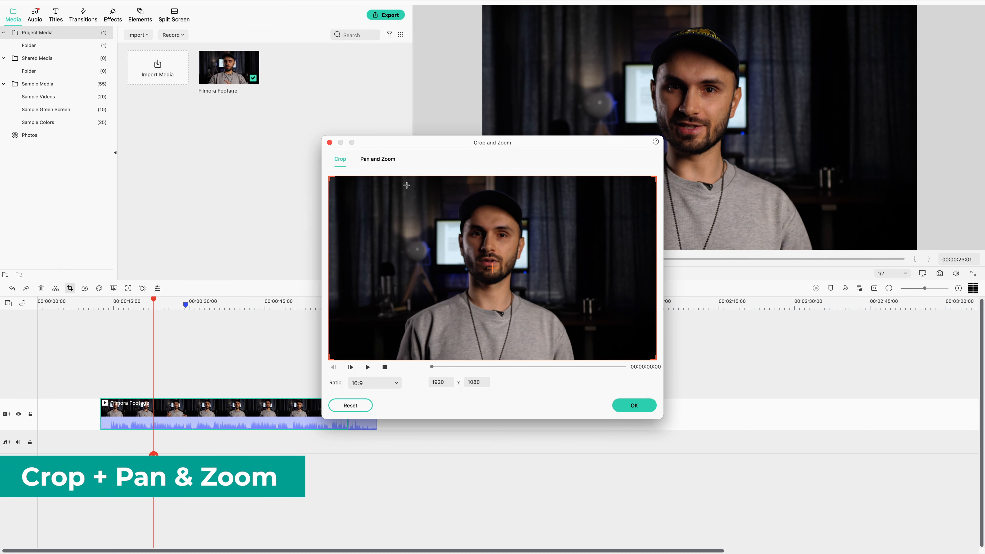
{"action": "left_click", "coordinate": [392, 162]}
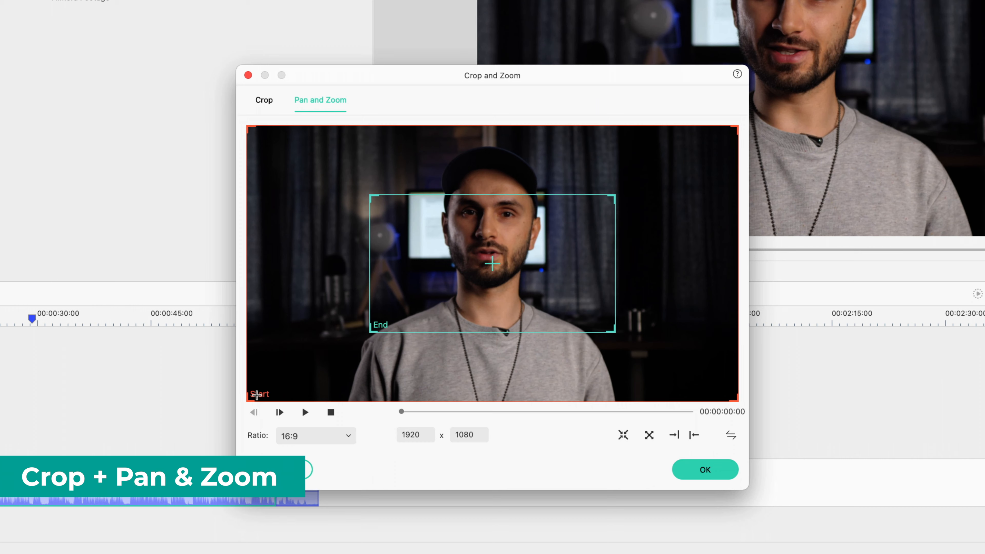
{"action": "left_click_drag", "start_coordinate": [248, 401], "coordinate": [357, 363]}
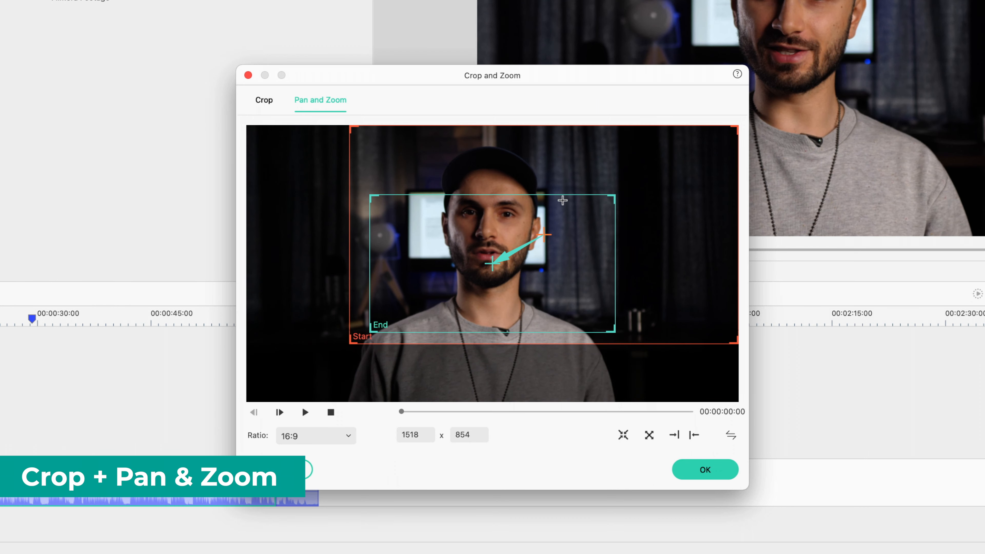
{"action": "left_click_drag", "start_coordinate": [599, 169], "coordinate": [473, 232]}
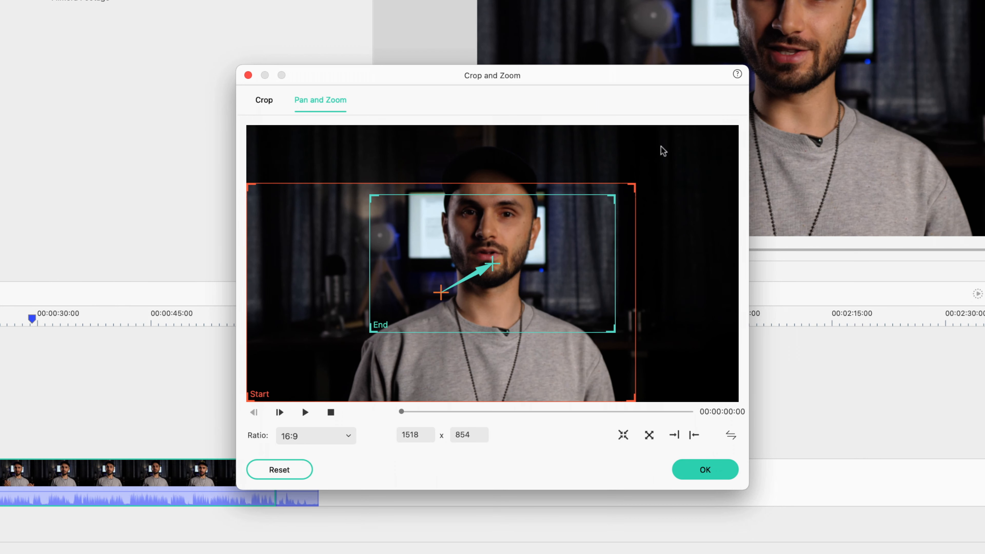
{"action": "left_click_drag", "start_coordinate": [711, 152], "coordinate": [761, 123]}
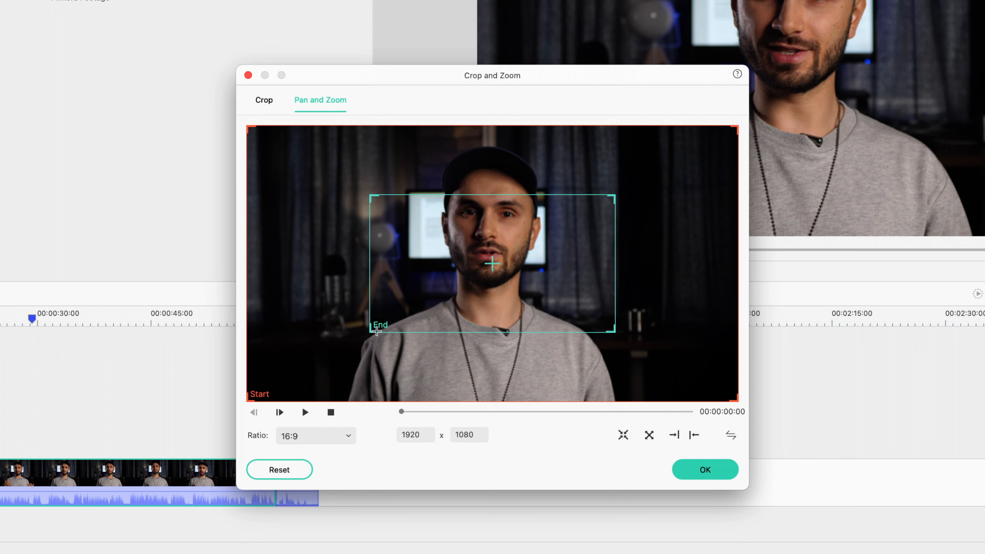
{"action": "left_click_drag", "start_coordinate": [371, 331], "coordinate": [337, 351]}
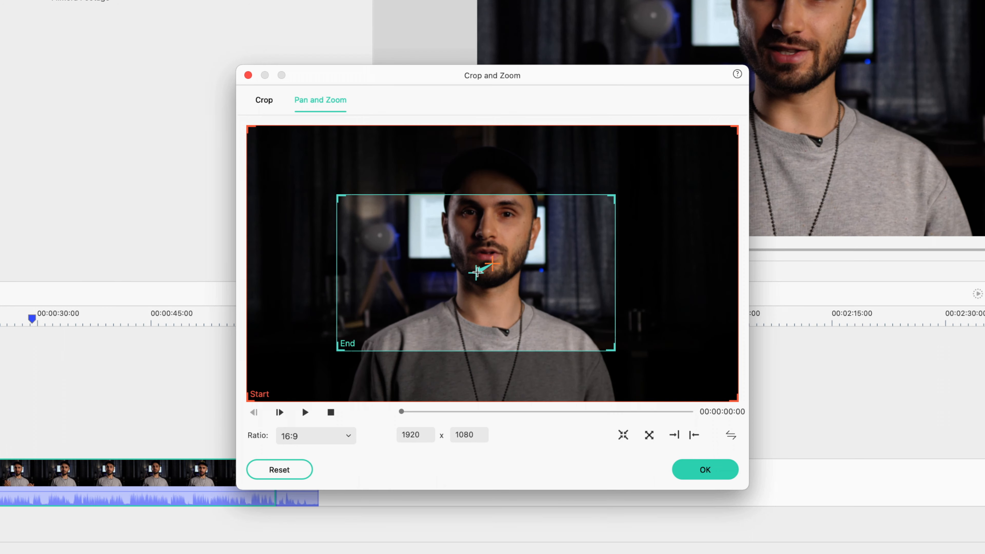
{"action": "left_click_drag", "start_coordinate": [478, 272], "coordinate": [499, 224]}
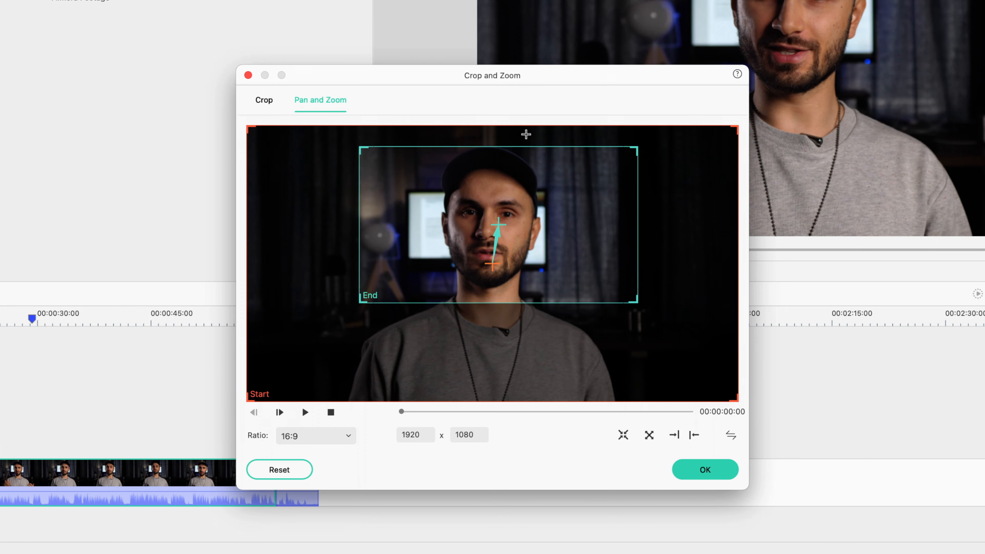
{"action": "left_click", "coordinate": [705, 470]}
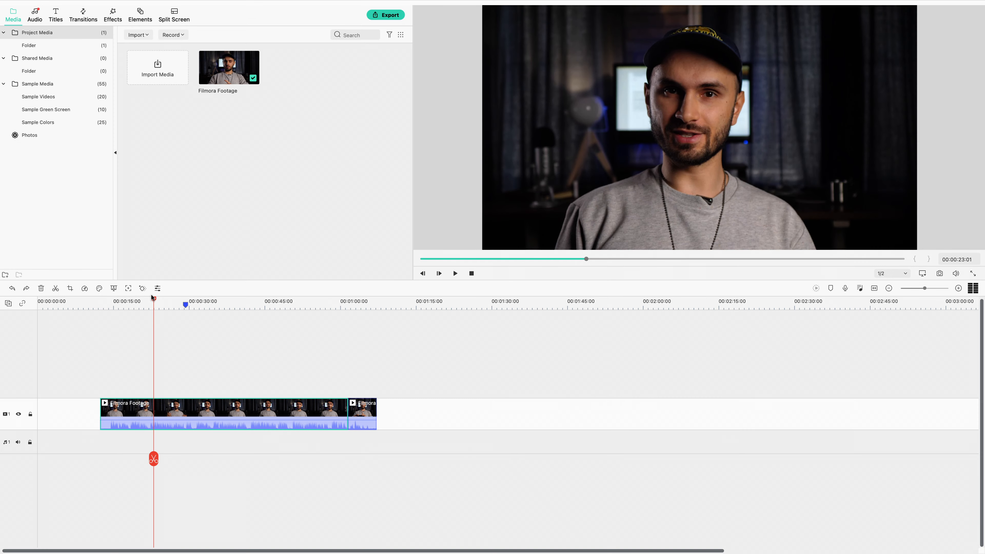
{"action": "left_click_drag", "start_coordinate": [154, 303], "coordinate": [326, 311]}
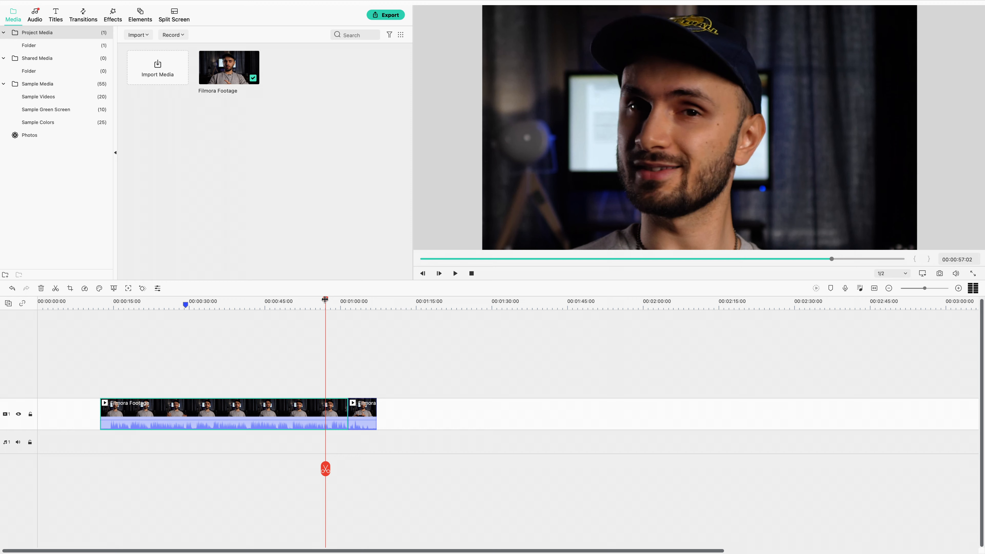
{"action": "left_click_drag", "start_coordinate": [324, 299], "coordinate": [192, 299]}
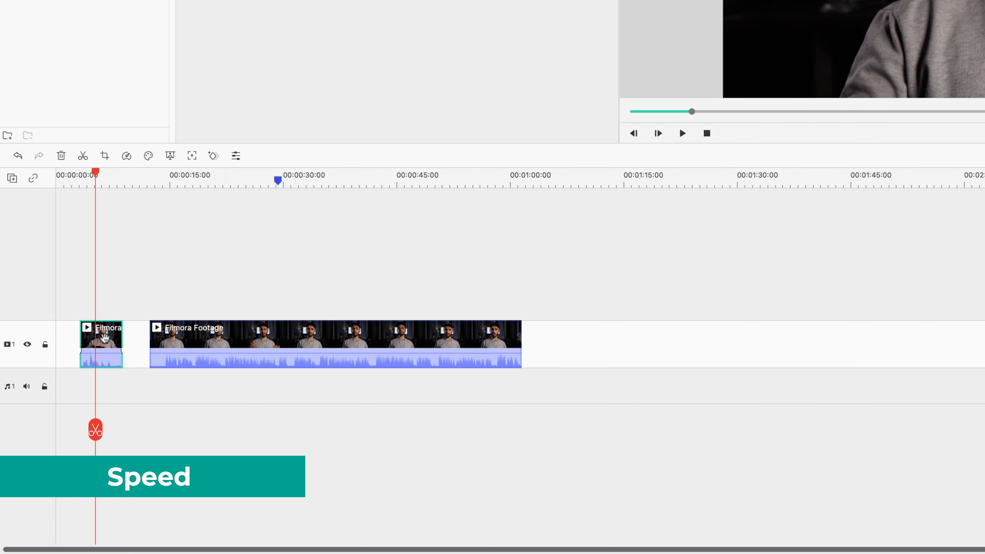
Set the opening clip's speed to Slow 0.5x so it plays twice as long
{"action": "left_click", "coordinate": [126, 156]}
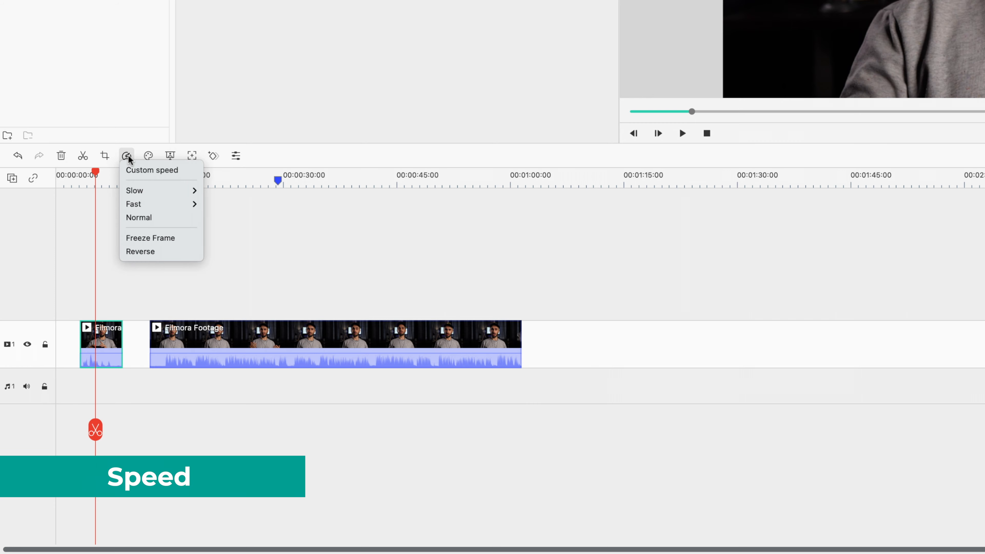
{"action": "mouse_move", "coordinate": [150, 193]}
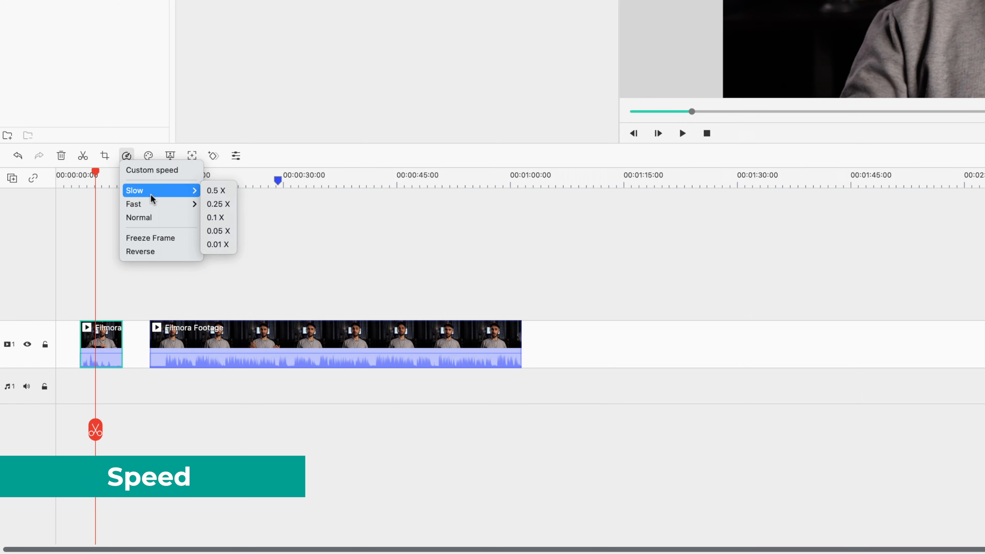
{"action": "left_click", "coordinate": [224, 194]}
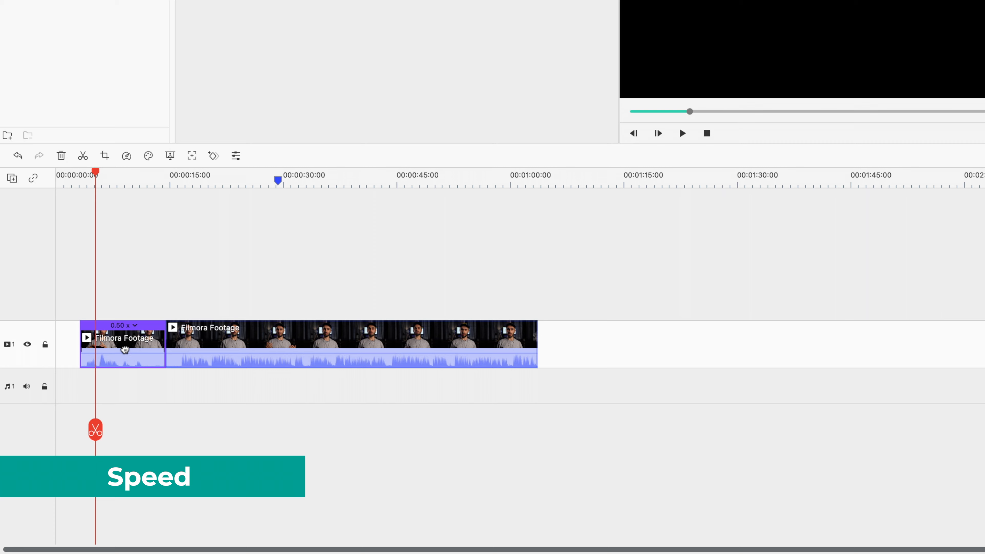
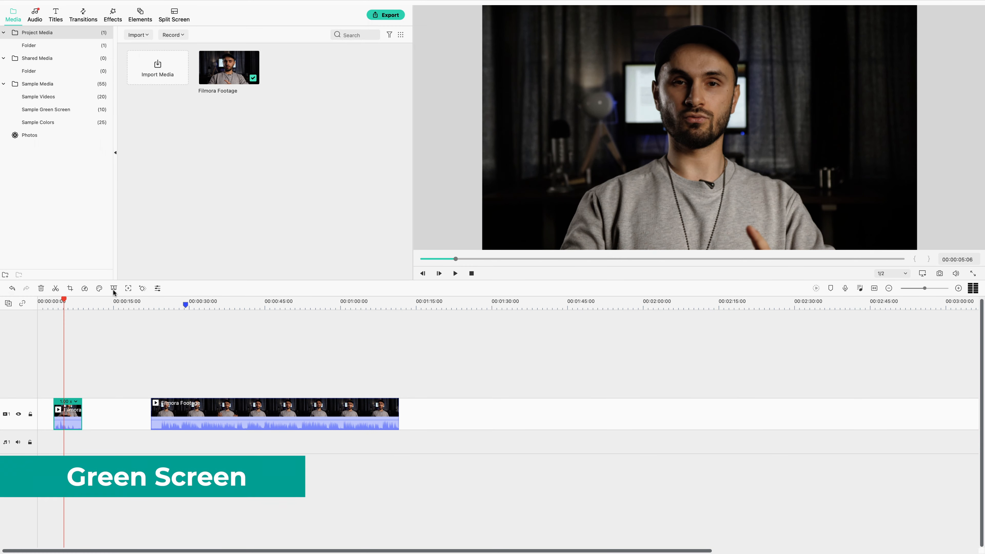
Open the Chroma Key (Green Screen) settings for the long Filmora Footage clip
{"action": "left_click", "coordinate": [113, 287]}
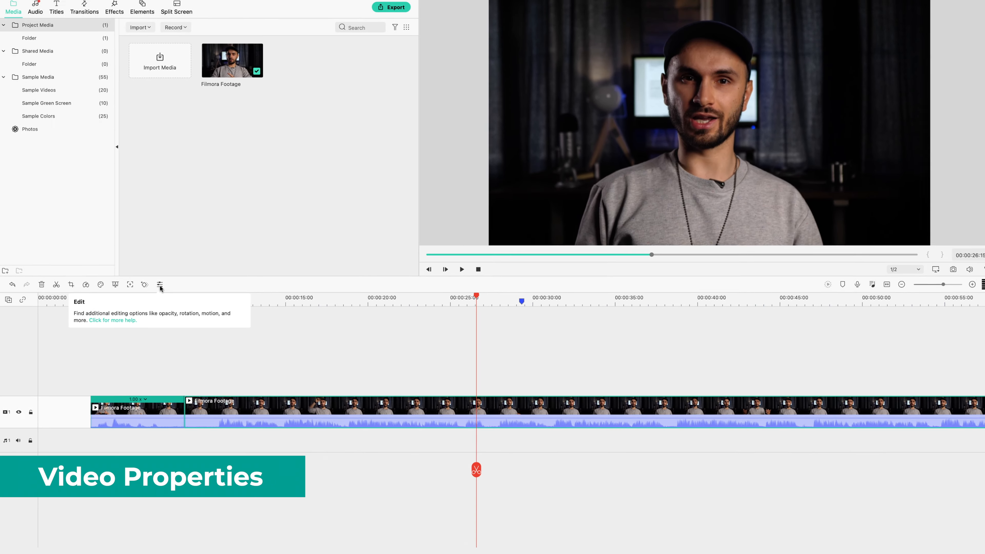
Show the clip's video properties with Chroma Key collapsed and Transform expanded
{"action": "left_click", "coordinate": [235, 155]}
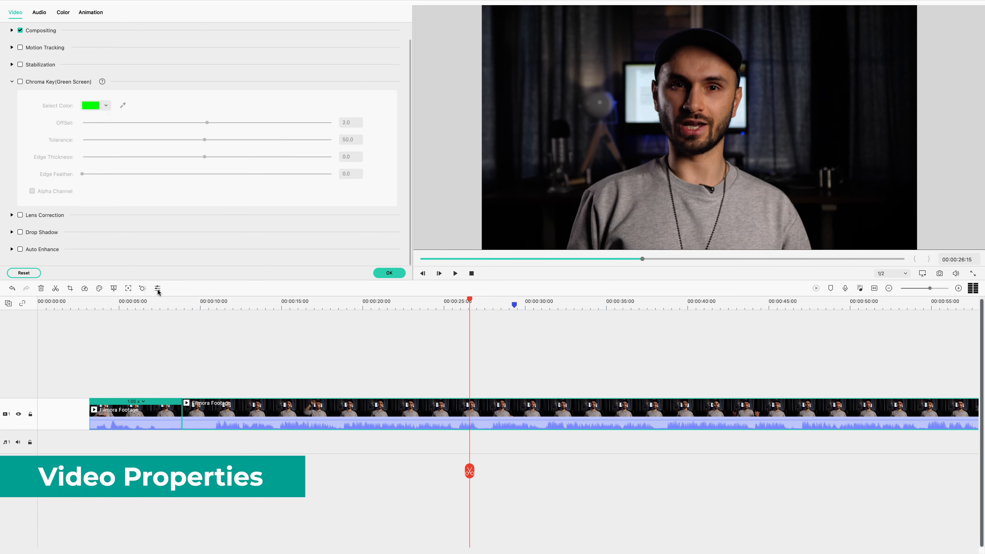
{"action": "scroll", "coordinate": [160, 194], "scroll_direction": "up", "scroll_amount": 2}
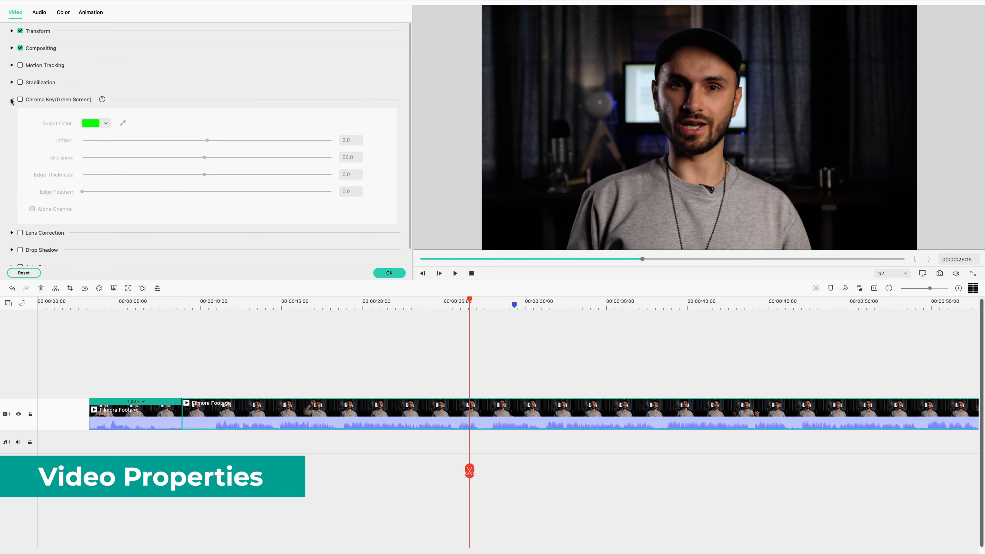
{"action": "left_click", "coordinate": [12, 100]}
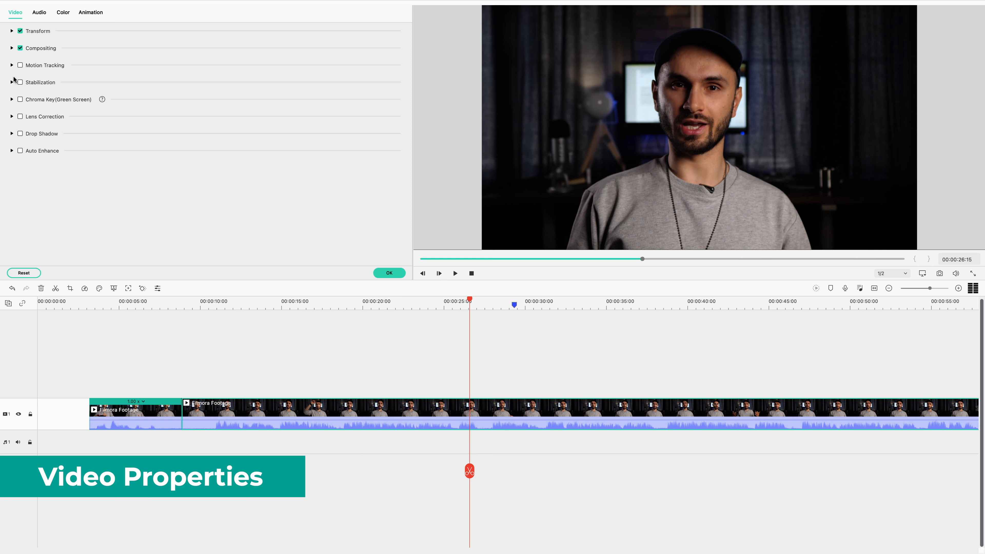
{"action": "left_click", "coordinate": [11, 32]}
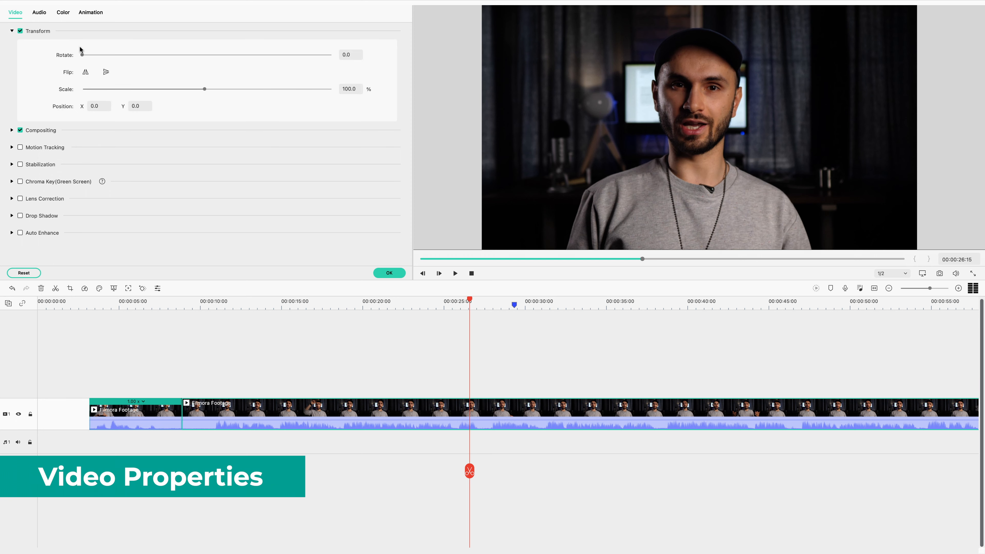
Try rotating the clip to 13.1 and rescaling it, then reset scale to 100% and rotation to 0.0
{"action": "mouse_move", "coordinate": [82, 55]}
{"action": "left_mouse_down"}
{"action": "mouse_move", "coordinate": [128, 60]}
{"action": "mouse_move", "coordinate": [88, 63]}
{"action": "left_mouse_up"}
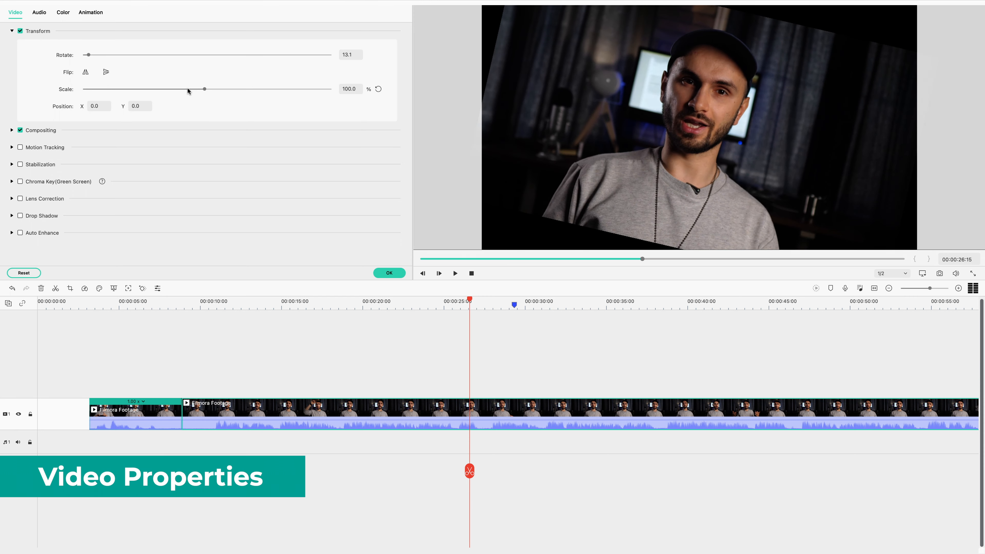
{"action": "left_click_drag", "start_coordinate": [204, 90], "coordinate": [167, 92]}
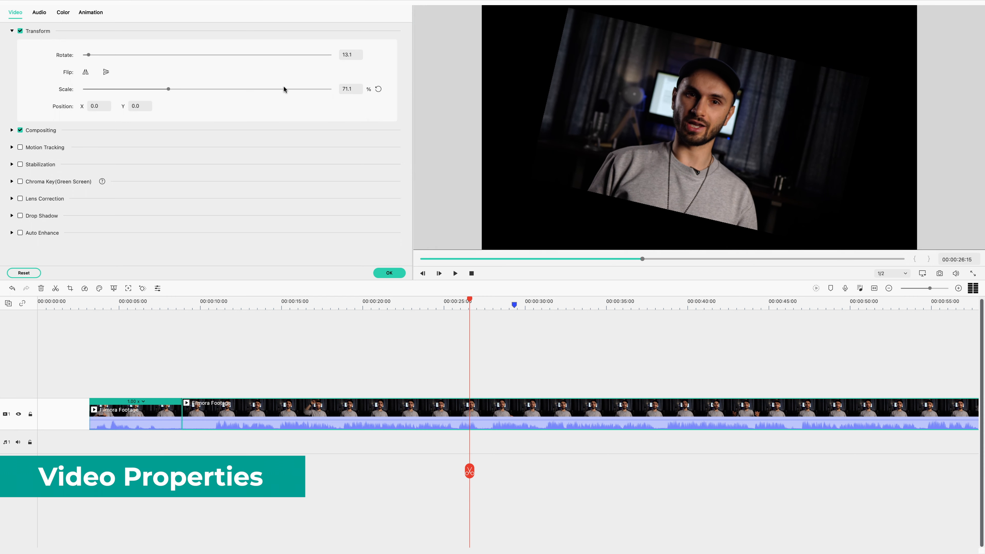
{"action": "left_click", "coordinate": [378, 89]}
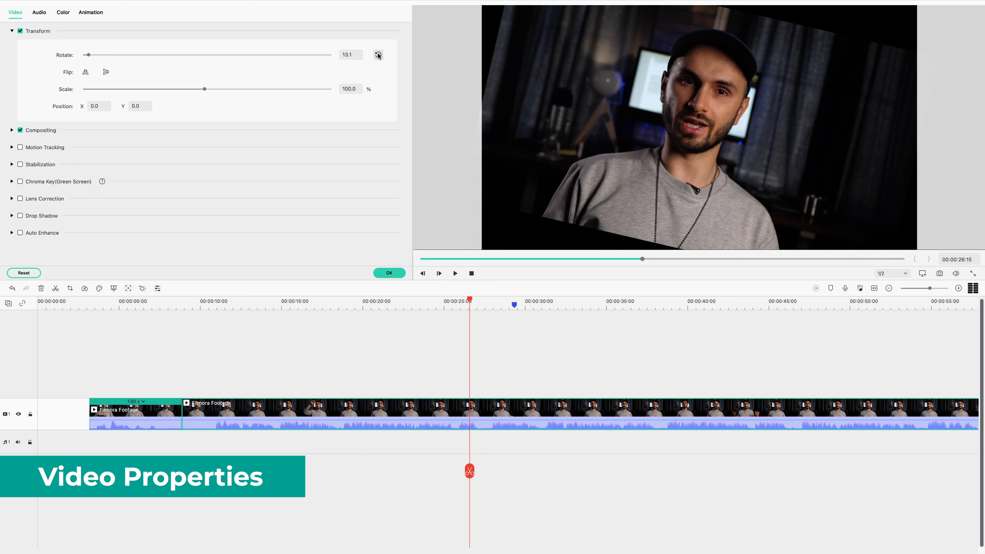
{"action": "left_click", "coordinate": [378, 55]}
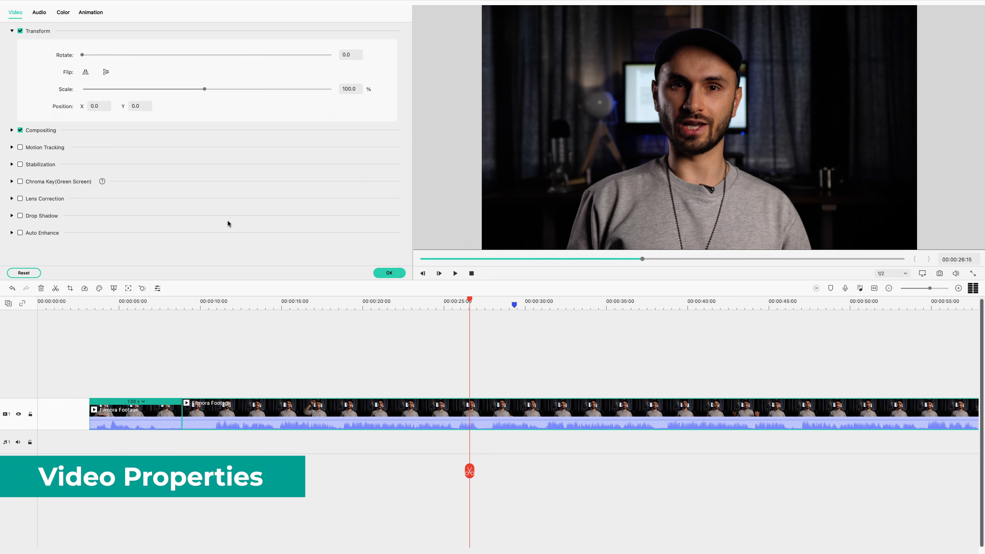
{"action": "left_click", "coordinate": [85, 72]}
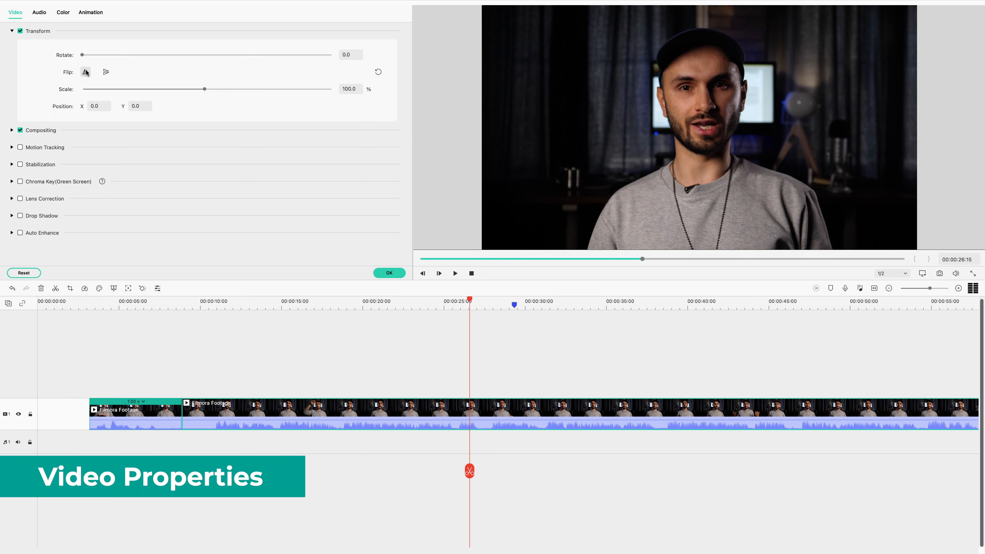
{"action": "left_click", "coordinate": [86, 72]}
{"action": "left_click", "coordinate": [105, 72]}
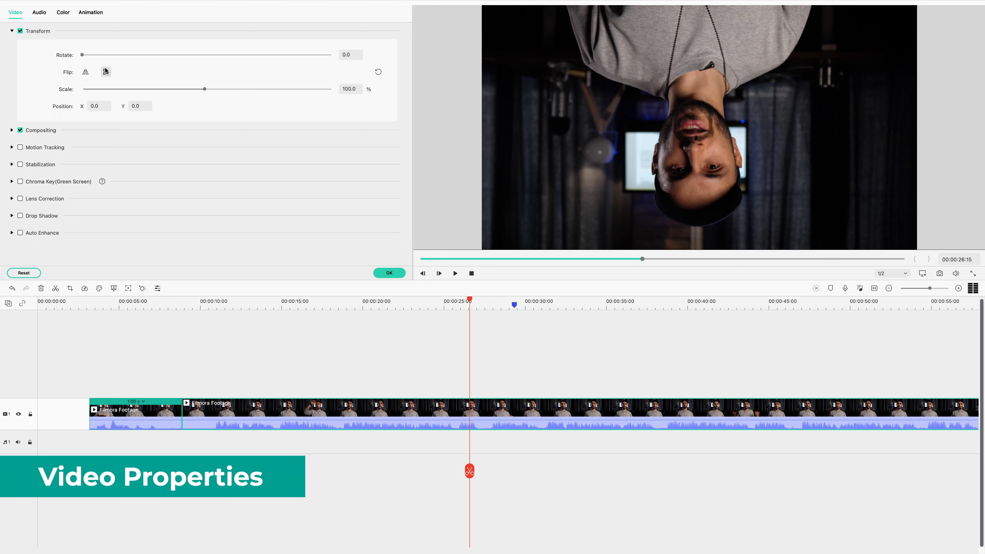
{"action": "left_click", "coordinate": [105, 72]}
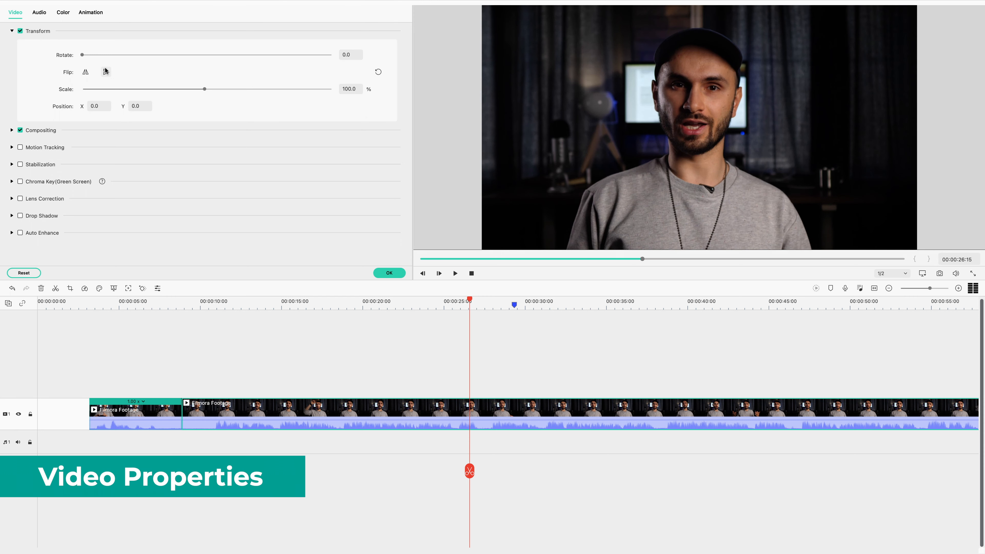
{"action": "left_click_drag", "start_coordinate": [92, 105], "coordinate": [334, 105]}
{"action": "left_click", "coordinate": [378, 106]}
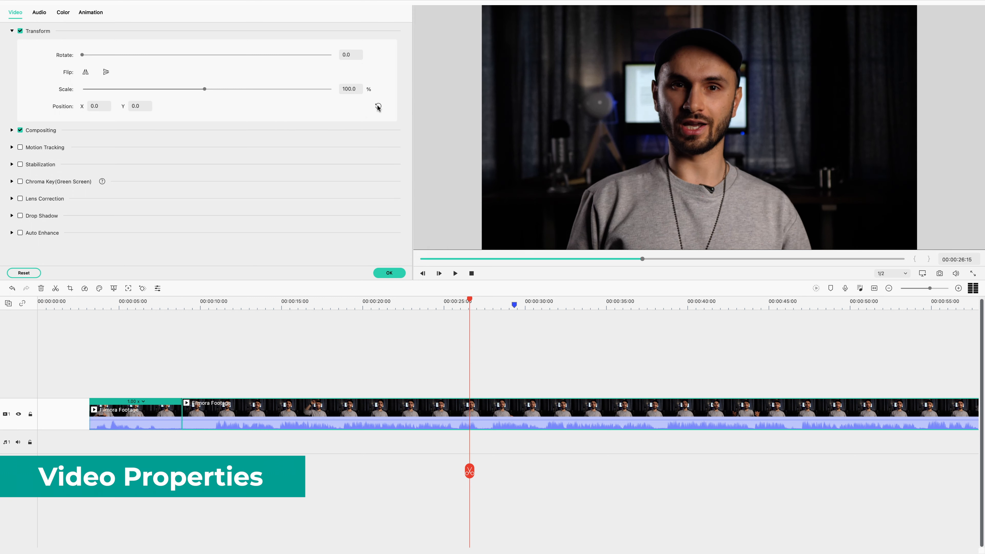
Place a copy of the short clip on track 2 near 10 s and select it at 00:00:13
{"action": "left_click", "coordinate": [259, 305]}
{"action": "left_click_drag", "start_coordinate": [132, 412], "coordinate": [244, 379]}
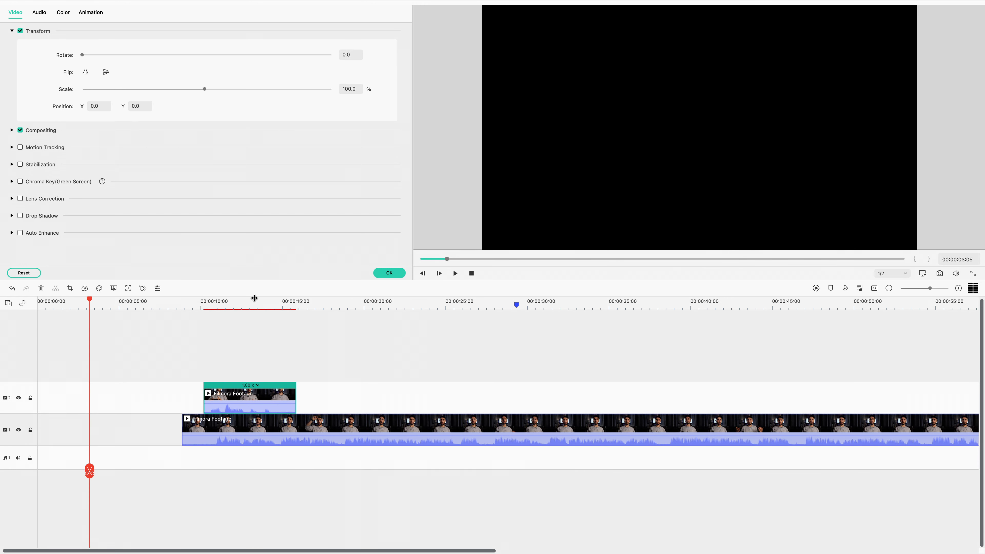
{"action": "left_click", "coordinate": [254, 300]}
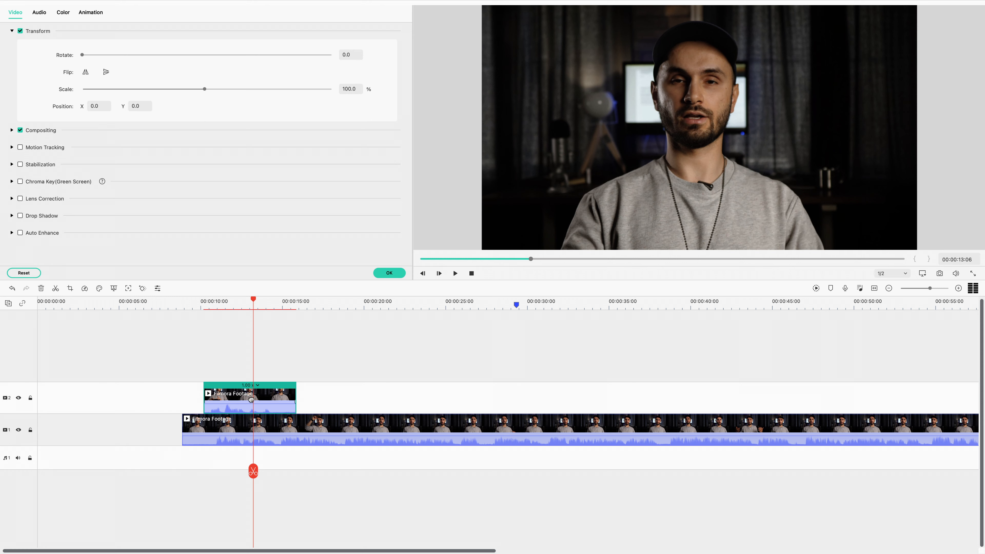
{"action": "left_click_drag", "start_coordinate": [252, 398], "coordinate": [250, 398]}
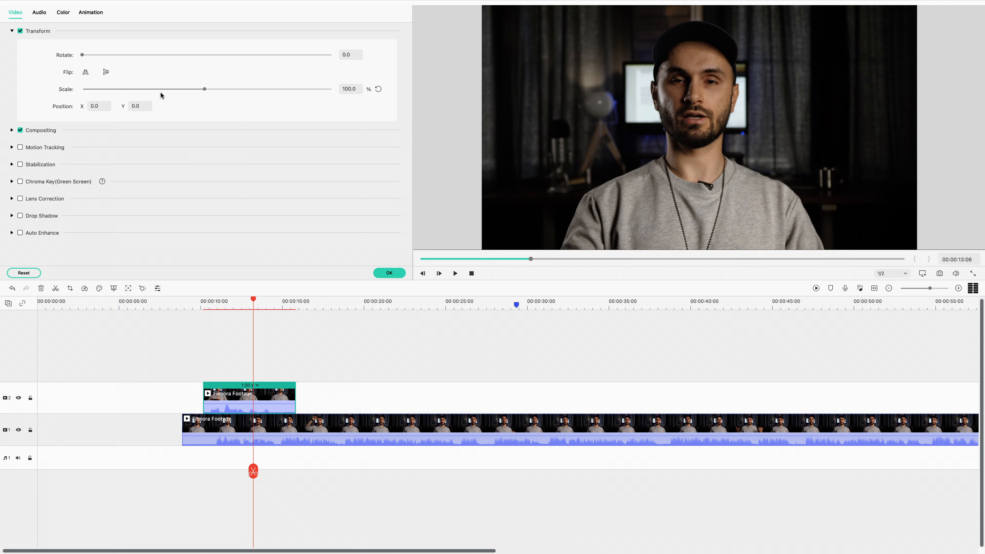
Shrink the overlay to 27.5% scale at position X 679, Y 288, and show Compositing
{"action": "left_click_drag", "start_coordinate": [205, 89], "coordinate": [387, 104]}
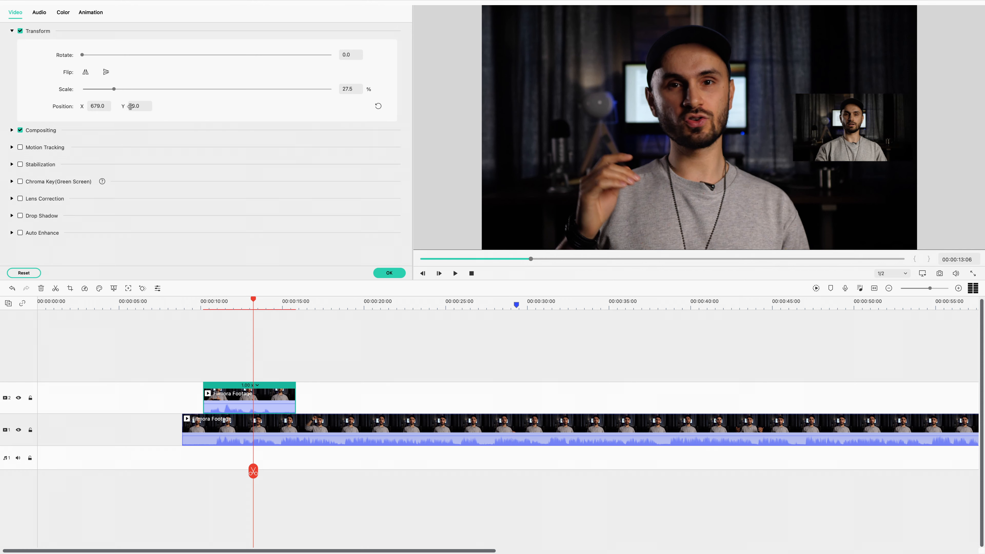
{"action": "left_click_drag", "start_coordinate": [132, 106], "coordinate": [268, 103]}
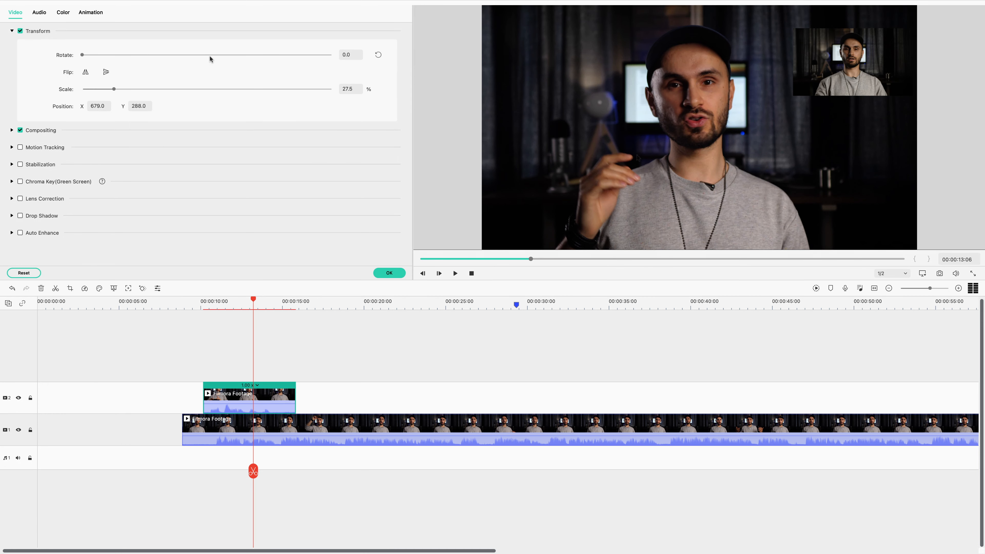
{"action": "left_click", "coordinate": [12, 131]}
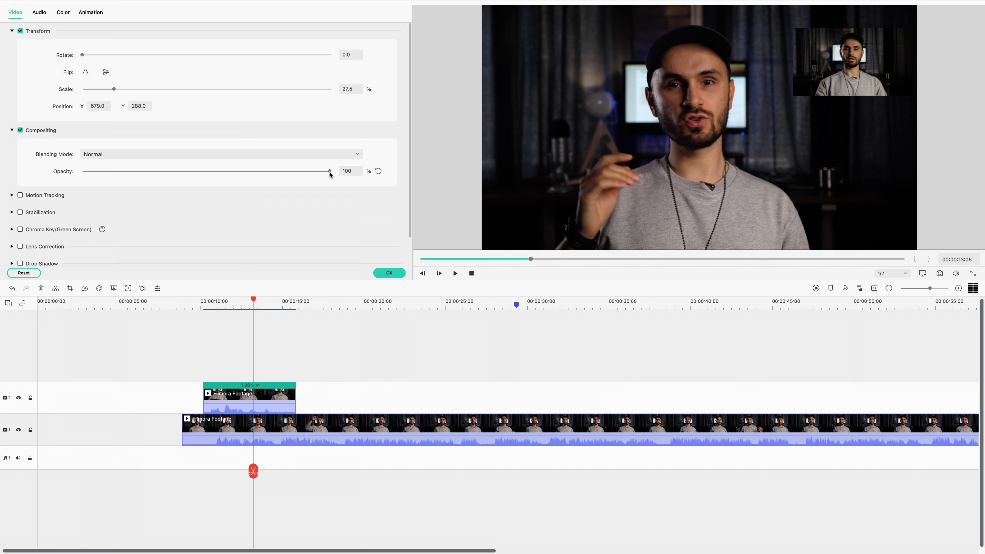
Lower the overlay's opacity, then restore it to 100
{"action": "left_click_drag", "start_coordinate": [329, 174], "coordinate": [42, 186]}
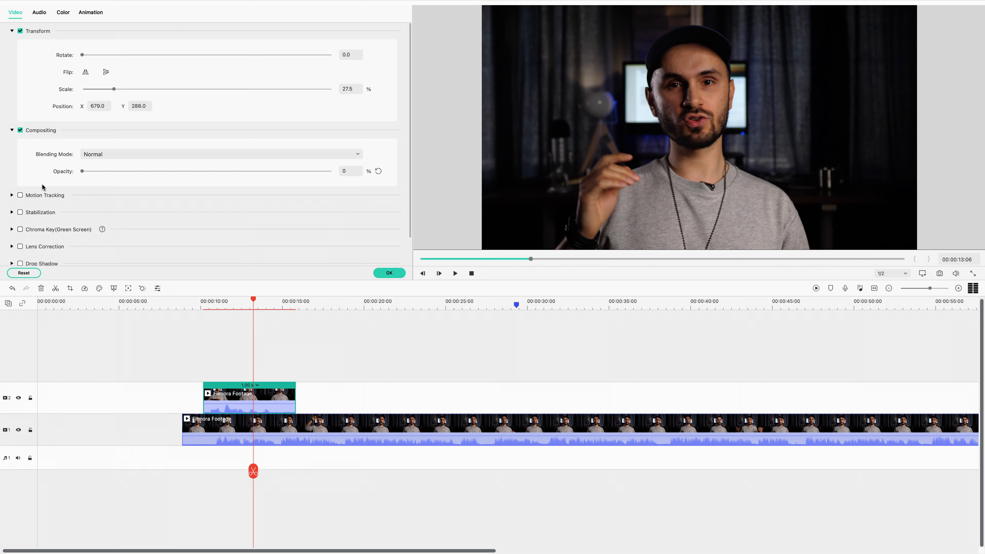
{"action": "left_click", "coordinate": [379, 172]}
{"action": "scroll", "coordinate": [336, 189], "scroll_direction": "down", "scroll_amount": 3}
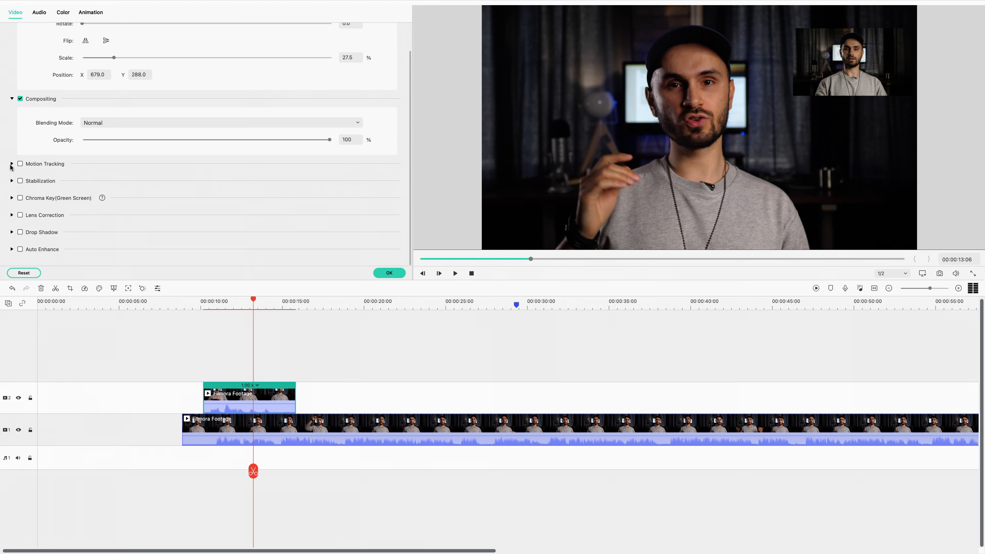
Check the Motion Tracking options, then view the overlay's Stabilization options without applying them
{"action": "left_click", "coordinate": [12, 164]}
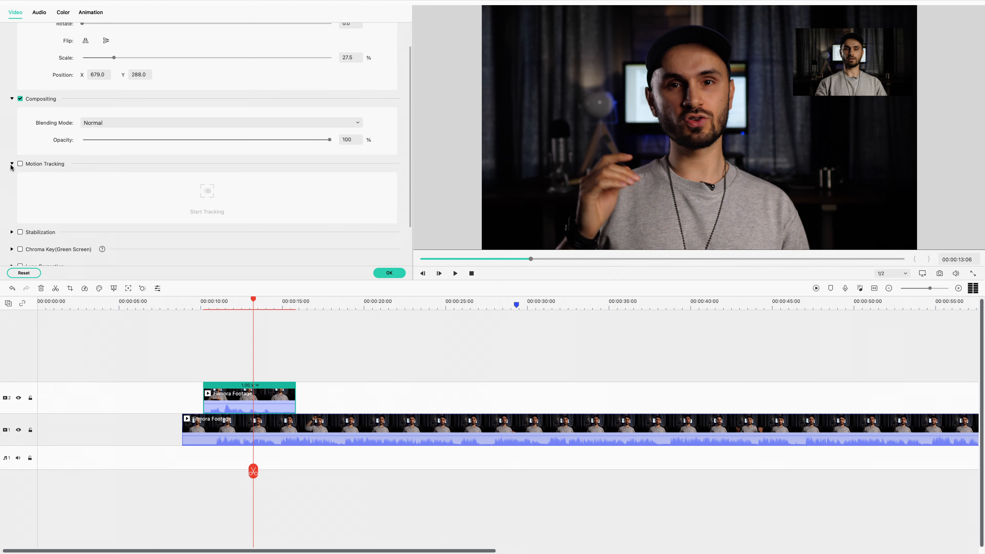
{"action": "left_click", "coordinate": [12, 164]}
{"action": "left_click", "coordinate": [11, 181]}
{"action": "scroll", "coordinate": [23, 175], "scroll_direction": "down", "scroll_amount": 1}
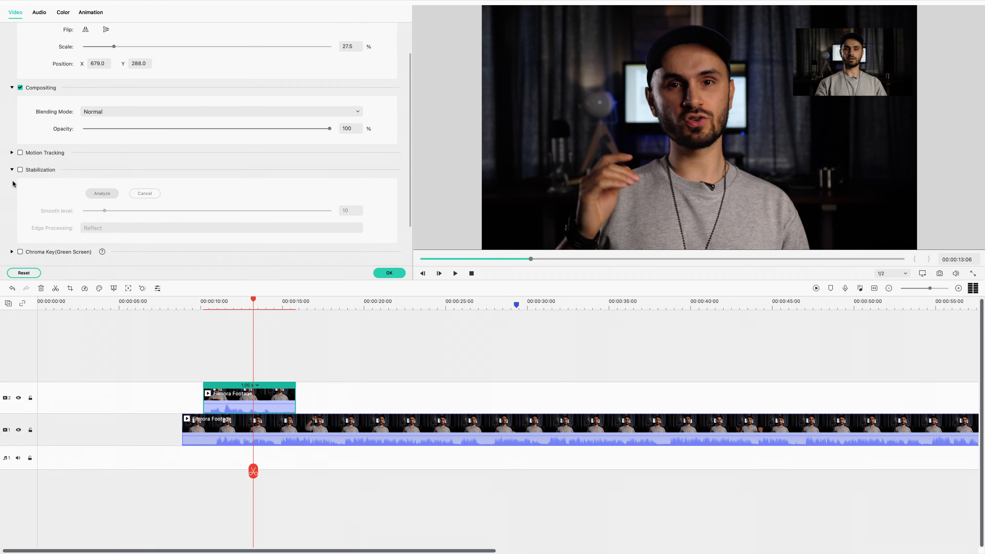
{"action": "scroll", "coordinate": [27, 167], "scroll_direction": "down", "scroll_amount": 1}
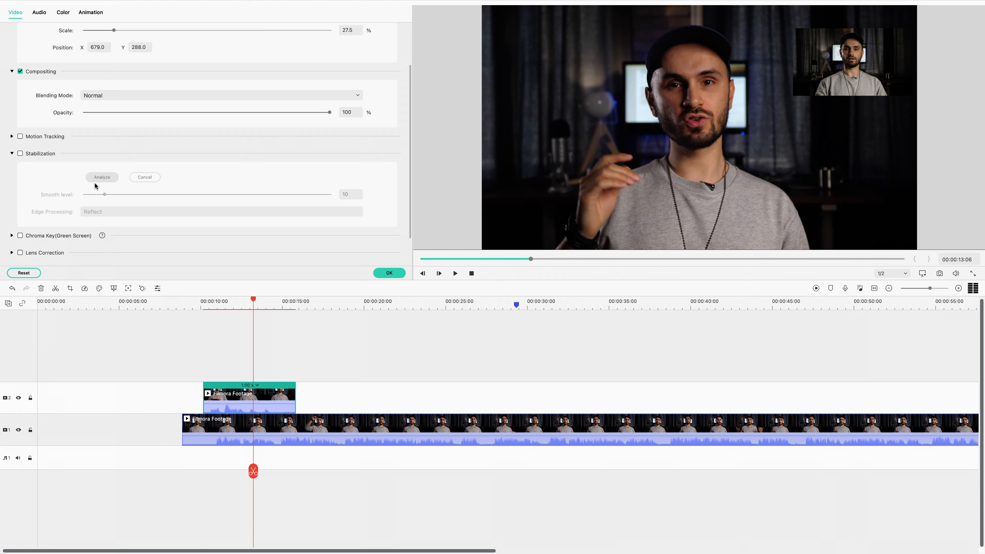
{"action": "scroll", "coordinate": [95, 185], "scroll_direction": "down", "scroll_amount": 3}
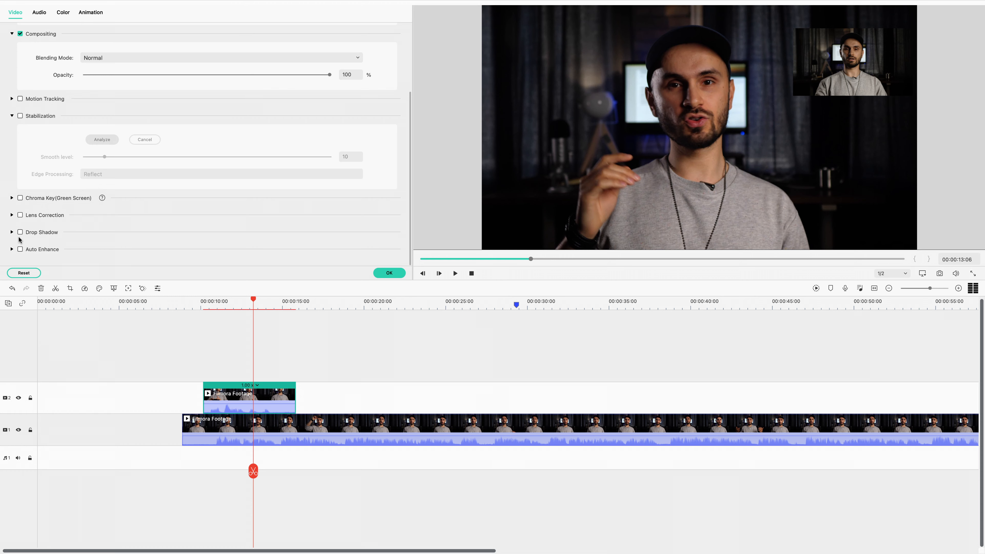
Turn on the overlay's drop shadow and set its colour to white (distance 10, blur 20, opacity 80)
{"action": "left_click", "coordinate": [13, 232]}
{"action": "scroll", "coordinate": [16, 235], "scroll_direction": "down", "scroll_amount": 5}
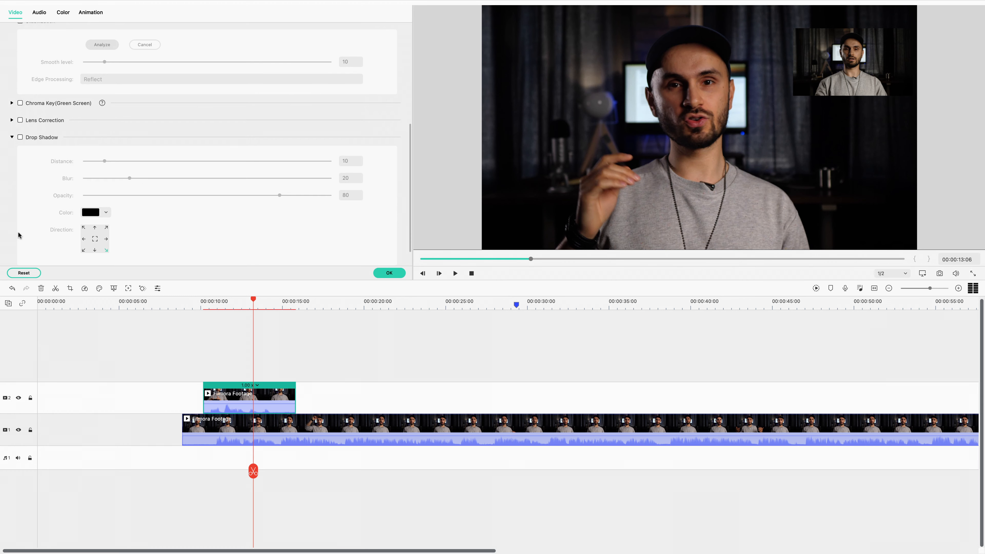
{"action": "left_click", "coordinate": [19, 137]}
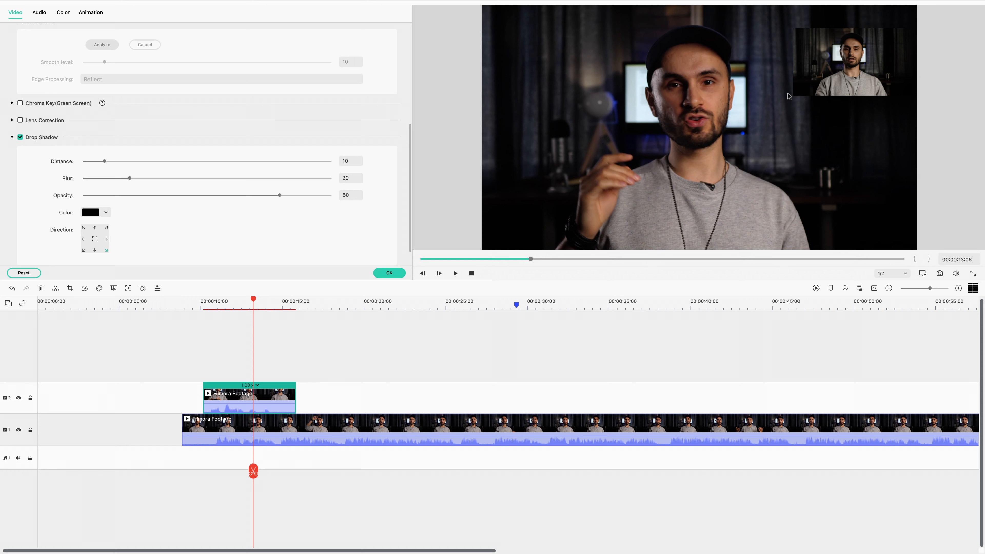
{"action": "left_click", "coordinate": [106, 213]}
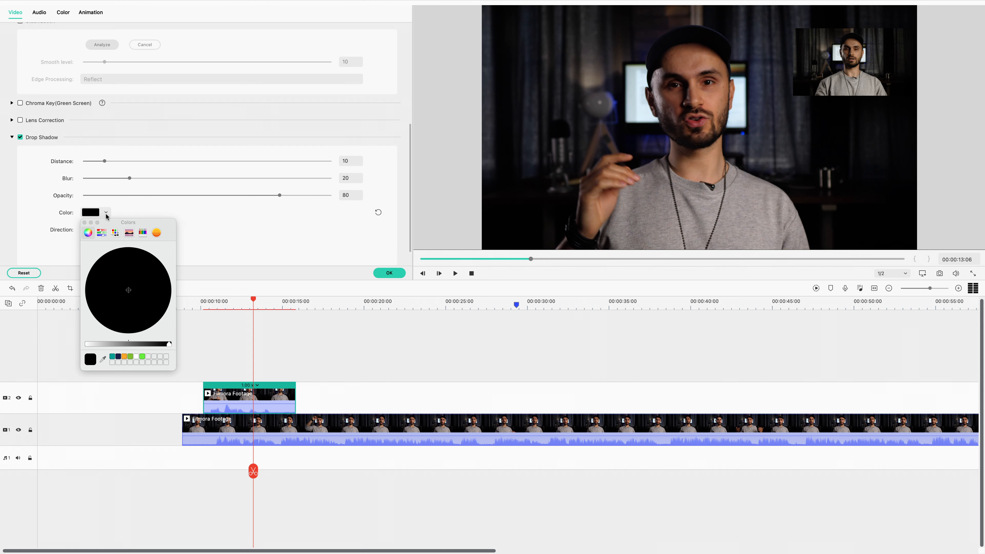
{"action": "left_click", "coordinate": [136, 356]}
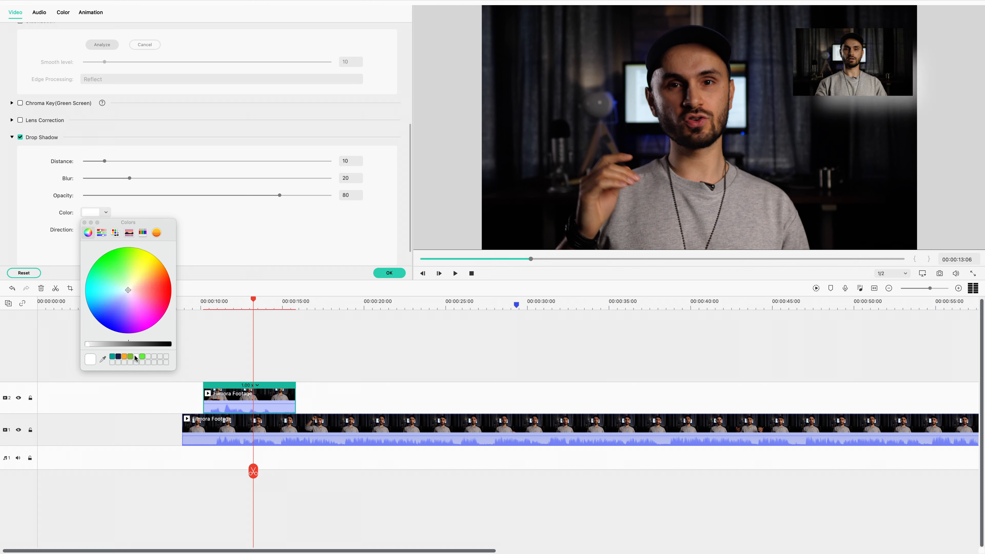
{"action": "left_click", "coordinate": [85, 222]}
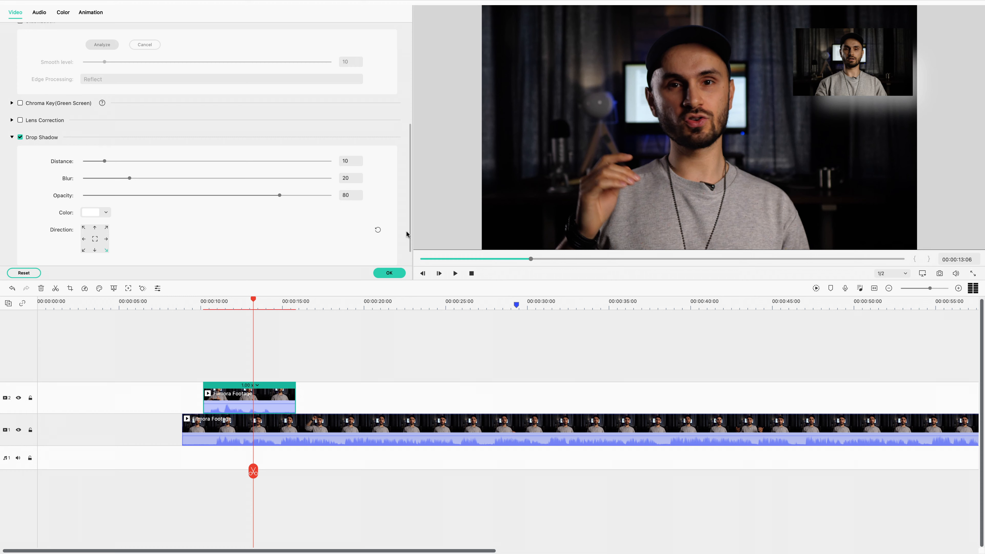
{"action": "scroll", "coordinate": [308, 220], "scroll_direction": "down", "scroll_amount": 1}
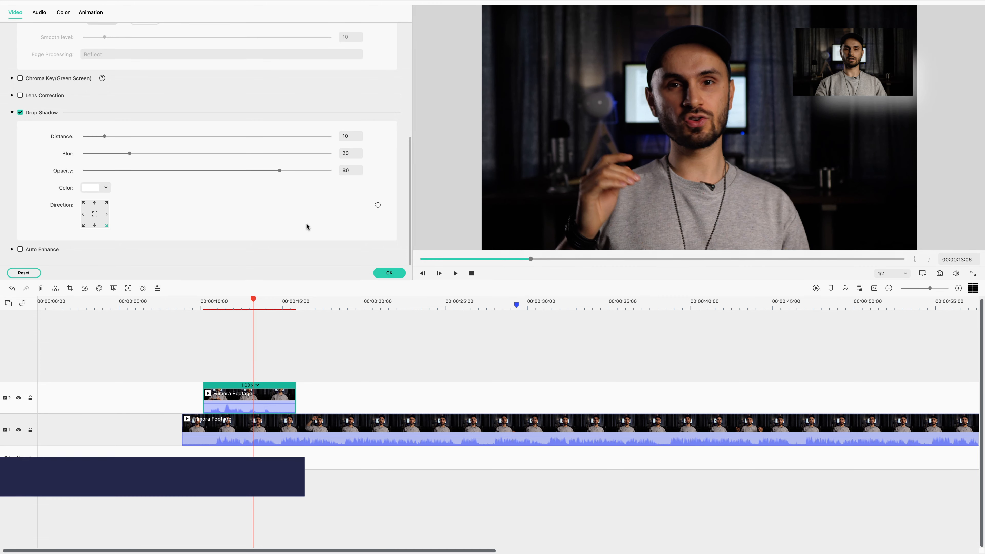
{"action": "scroll", "coordinate": [305, 223], "scroll_direction": "up", "scroll_amount": 8}
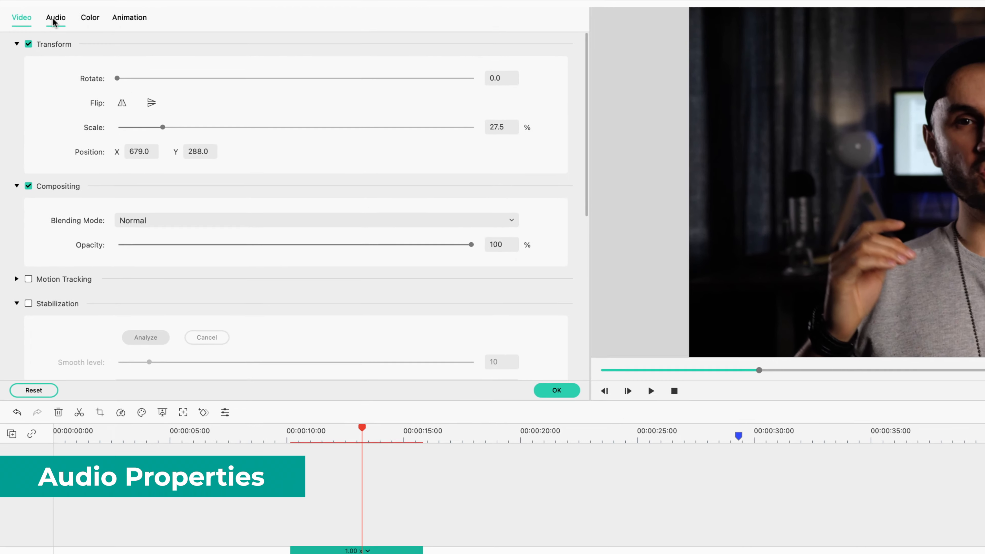
Set the overlay clip's audio Fade In to 1.7 seconds, leaving fade-out at 0.0
{"action": "left_click", "coordinate": [40, 14]}
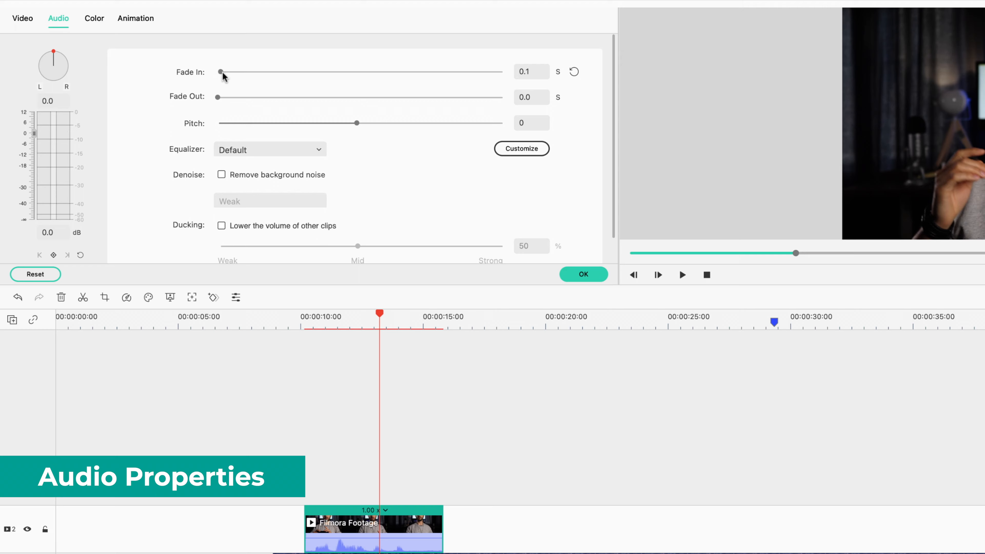
{"action": "left_click_drag", "start_coordinate": [222, 72], "coordinate": [310, 69]}
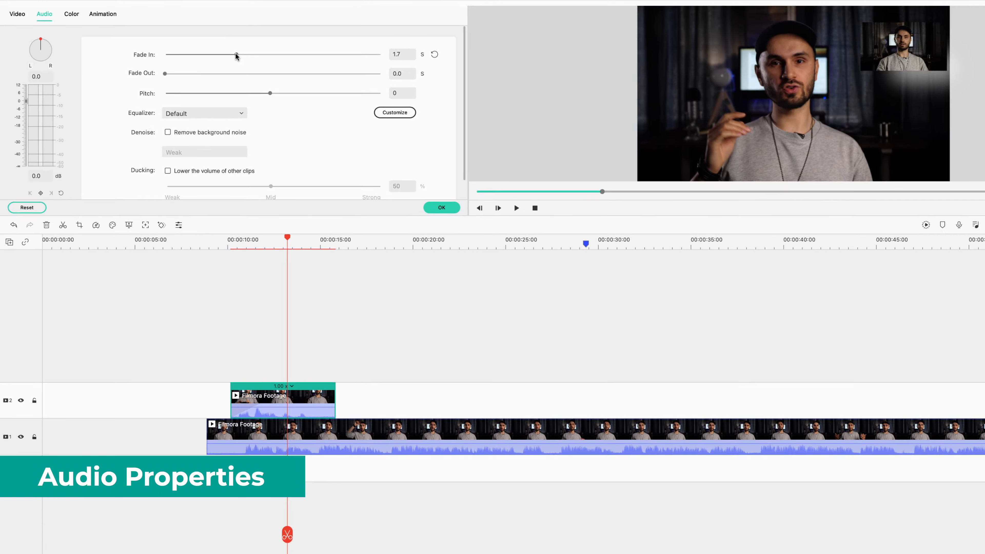
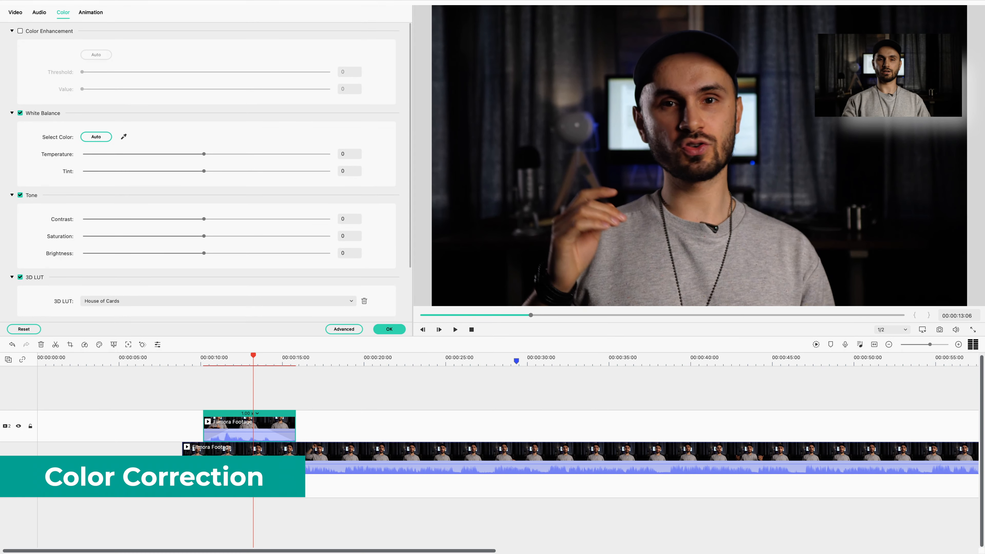
Try Auto enhance, a warmer temperature and higher contrast on the full interview clip's colour
{"action": "left_click", "coordinate": [266, 452]}
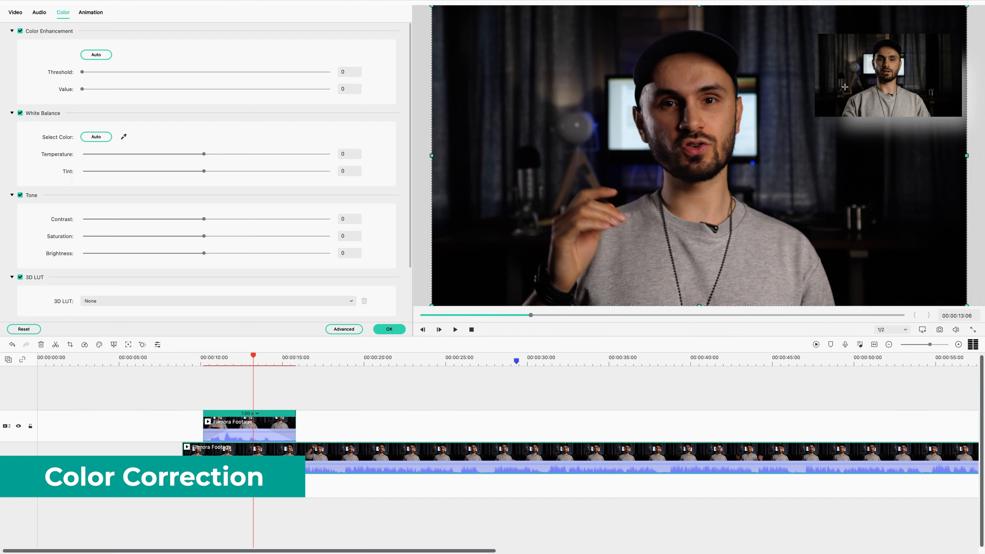
{"action": "left_click", "coordinate": [96, 54]}
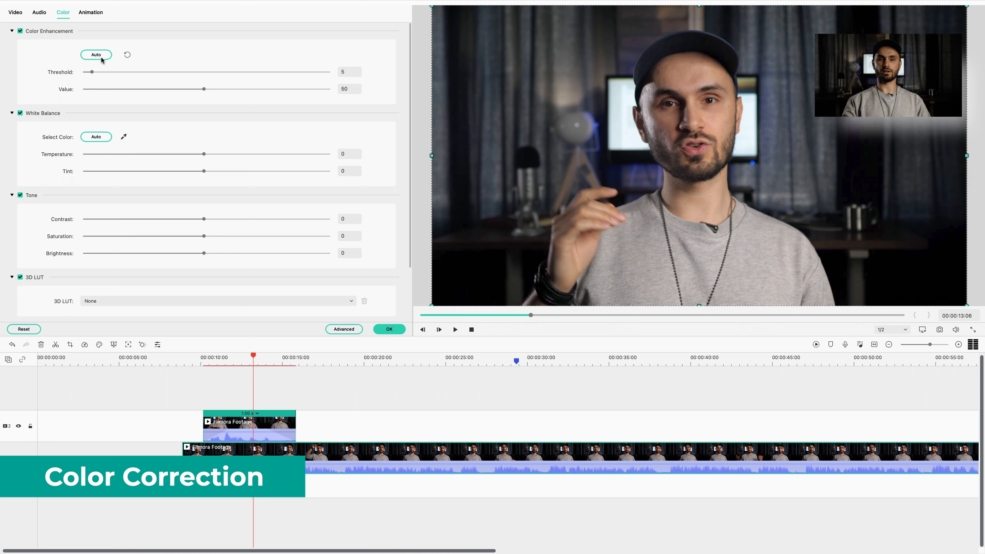
{"action": "left_click", "coordinate": [127, 56]}
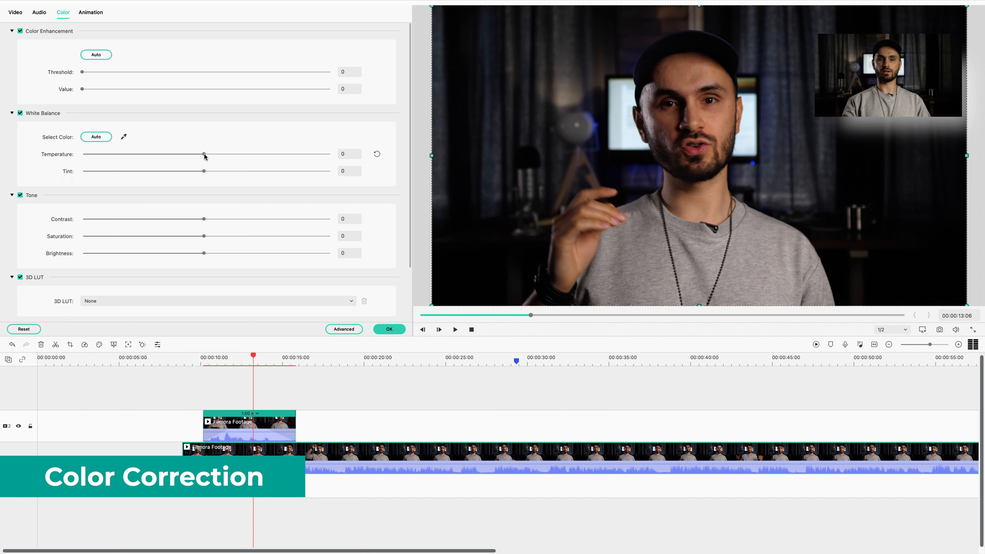
{"action": "mouse_move", "coordinate": [204, 156]}
{"action": "left_mouse_down"}
{"action": "mouse_move", "coordinate": [350, 161]}
{"action": "mouse_move", "coordinate": [68, 165]}
{"action": "mouse_move", "coordinate": [217, 159]}
{"action": "mouse_move", "coordinate": [204, 161]}
{"action": "mouse_move", "coordinate": [211, 173]}
{"action": "mouse_move", "coordinate": [297, 177]}
{"action": "mouse_move", "coordinate": [85, 172]}
{"action": "mouse_move", "coordinate": [186, 183]}
{"action": "mouse_move", "coordinate": [203, 174]}
{"action": "left_mouse_up"}
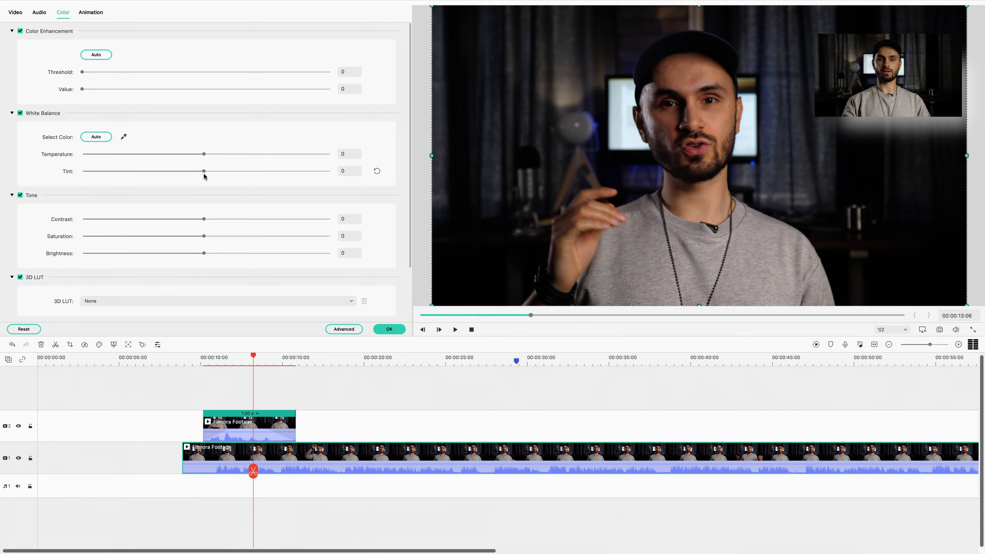
{"action": "scroll", "coordinate": [176, 261], "scroll_direction": "down", "scroll_amount": 5}
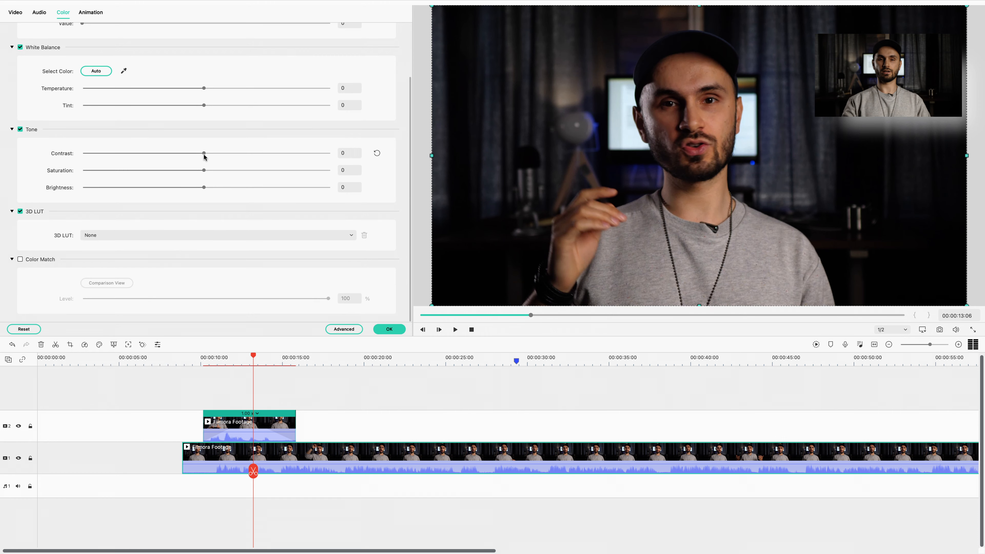
{"action": "left_click_drag", "start_coordinate": [204, 155], "coordinate": [204, 197]}
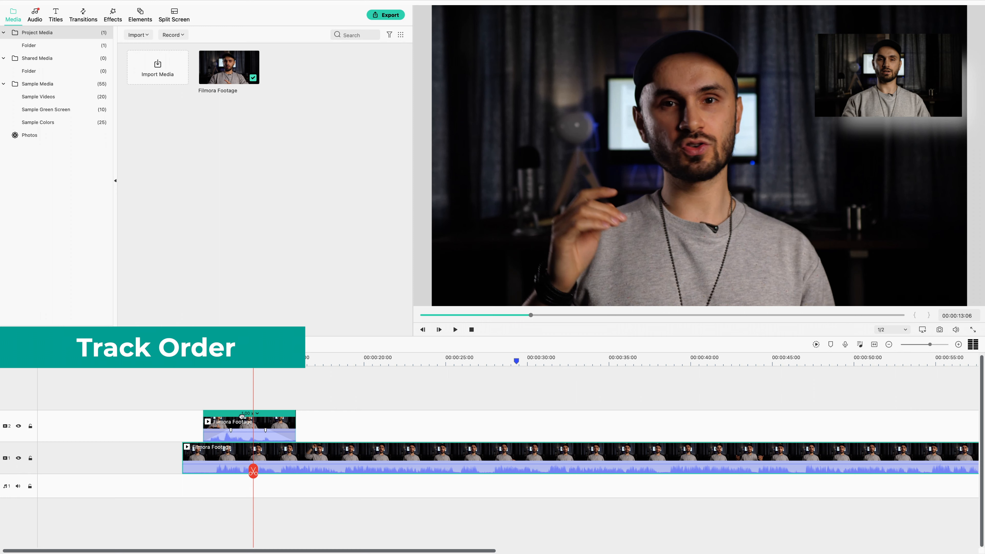
Nudge the overlay clip later, and move the interview clip up to track 3 and back to track 1
{"action": "left_click", "coordinate": [252, 426]}
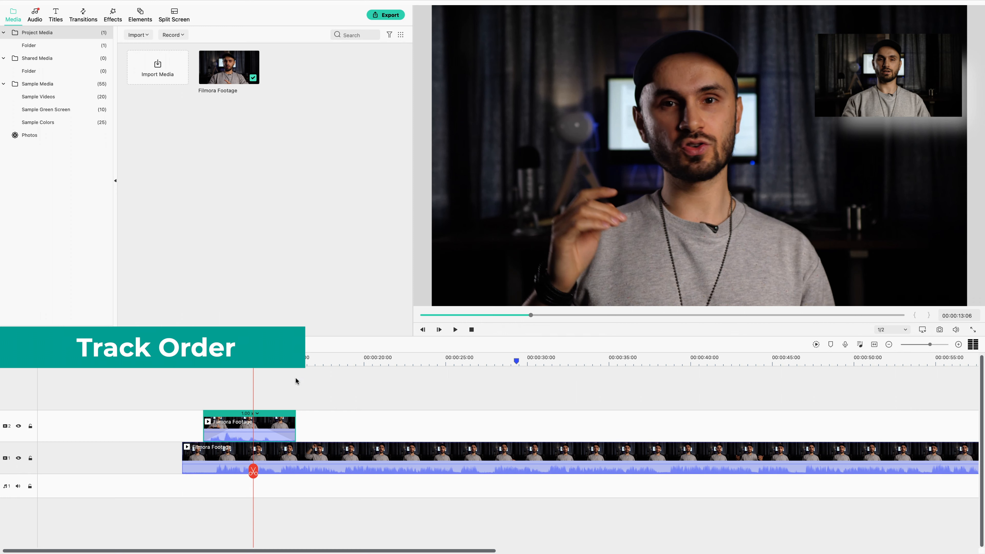
{"action": "left_click_drag", "start_coordinate": [247, 426], "coordinate": [254, 425]}
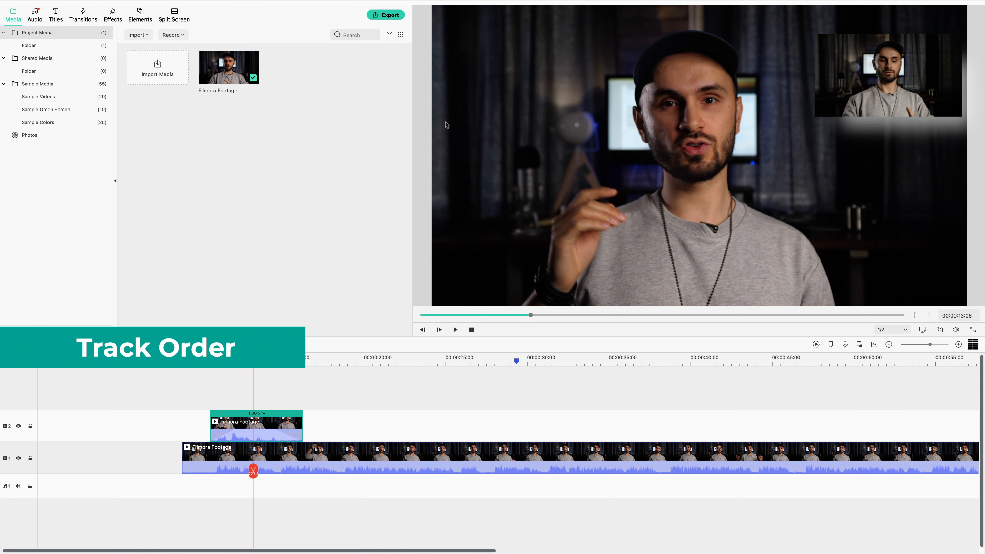
{"action": "left_click", "coordinate": [261, 455]}
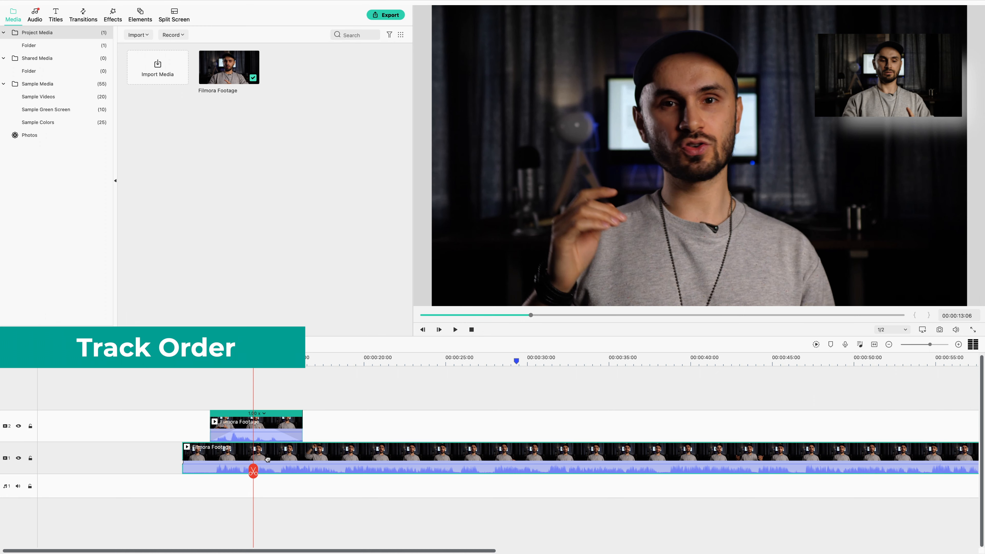
{"action": "left_click_drag", "start_coordinate": [267, 458], "coordinate": [264, 389]}
{"action": "left_click", "coordinate": [262, 446]}
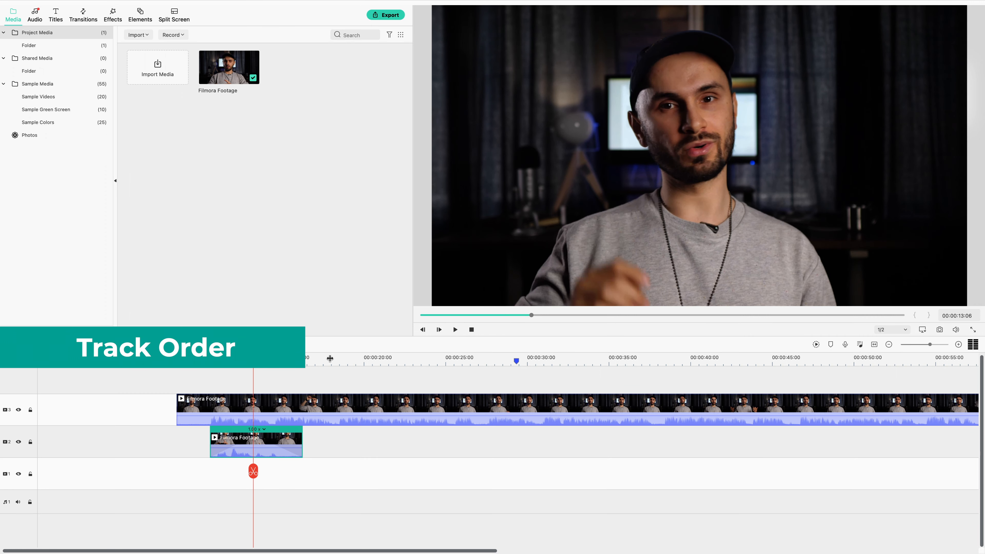
{"action": "left_click", "coordinate": [275, 400]}
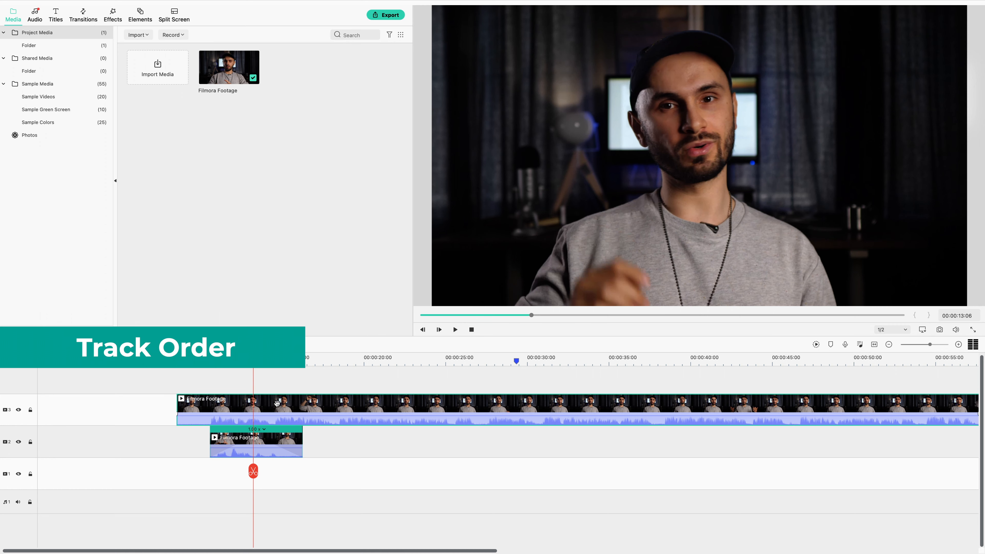
{"action": "left_click_drag", "start_coordinate": [274, 405], "coordinate": [246, 479]}
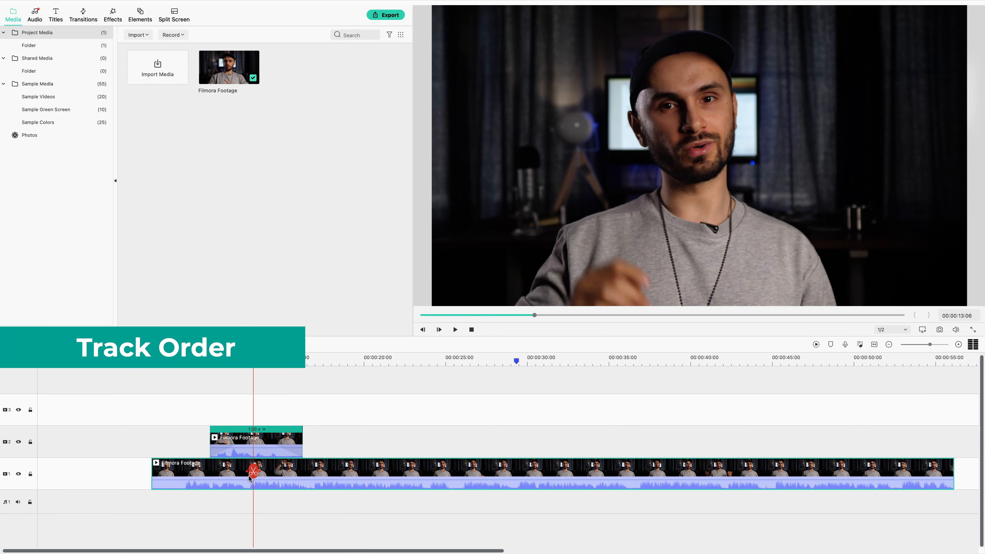
{"action": "left_click", "coordinate": [875, 110]}
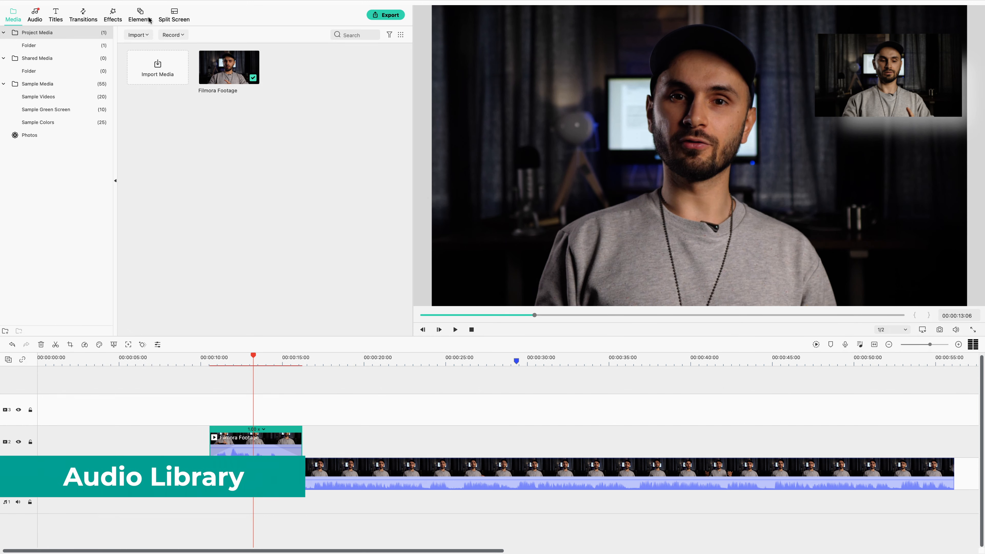
Preview the Move On music and place it on the audio track at 0:00
{"action": "left_click", "coordinate": [38, 22]}
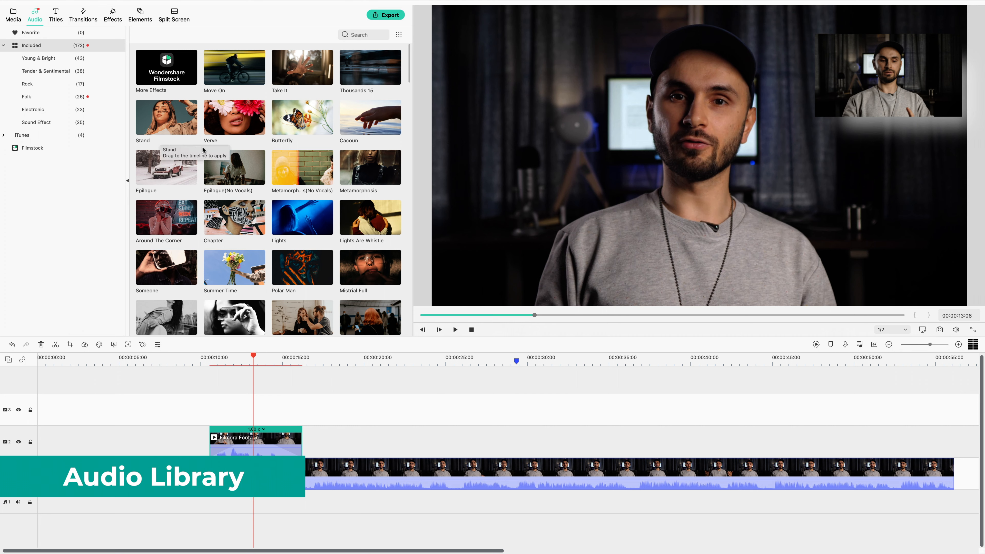
{"action": "left_click", "coordinate": [227, 71]}
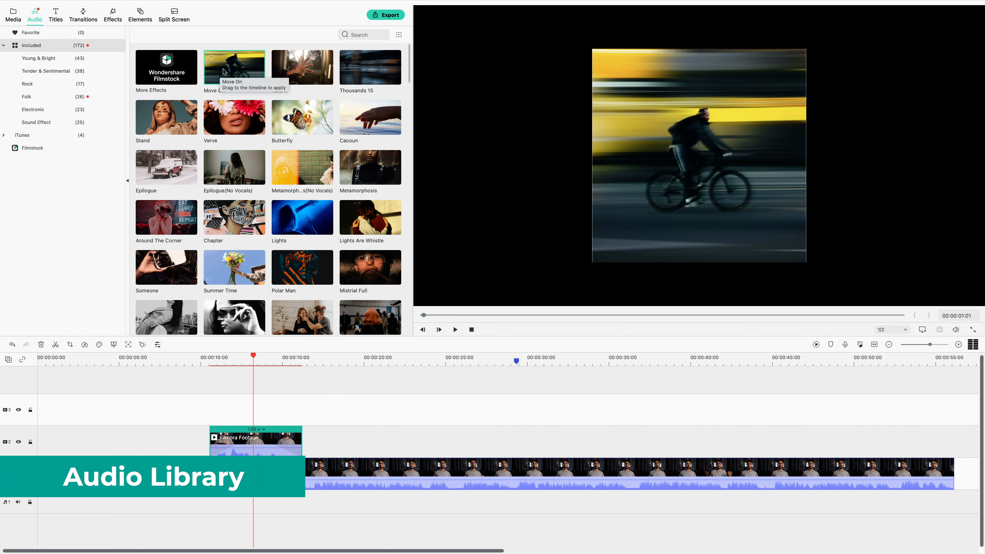
{"action": "left_click_drag", "start_coordinate": [224, 72], "coordinate": [49, 512]}
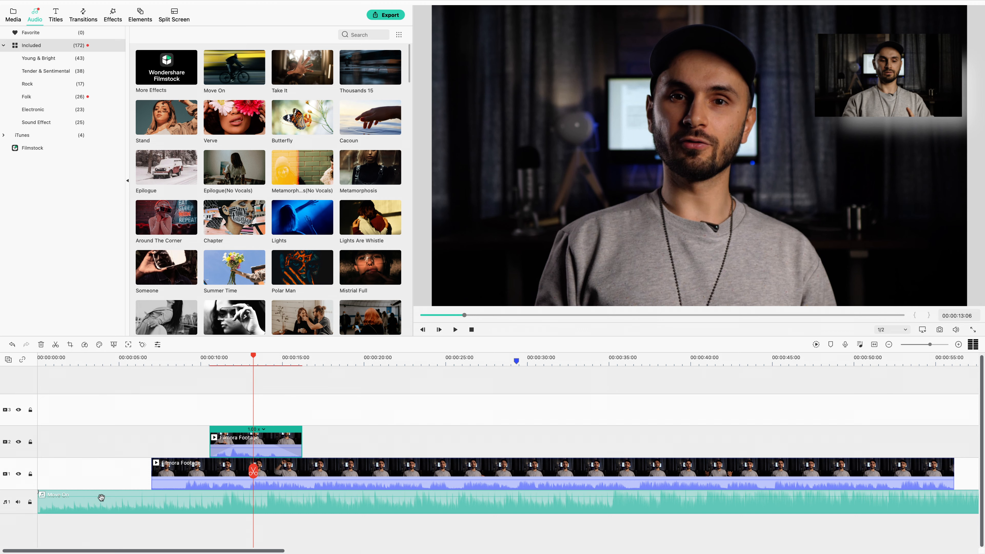
Play the project from the start and lower the music volume to about -2.83 dB
{"action": "left_click", "coordinate": [47, 361]}
{"action": "key", "text": "space"}
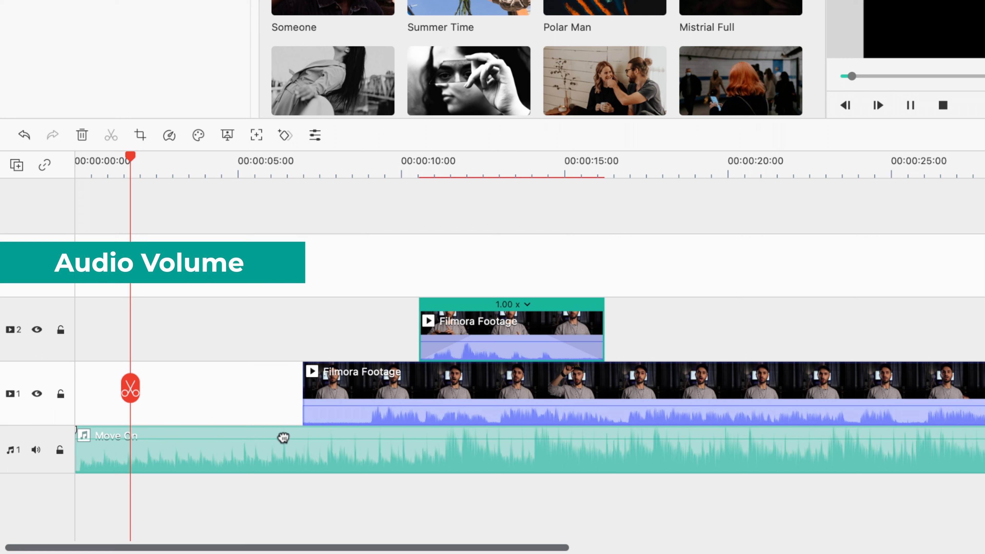
{"action": "left_click_drag", "start_coordinate": [285, 437], "coordinate": [292, 466]}
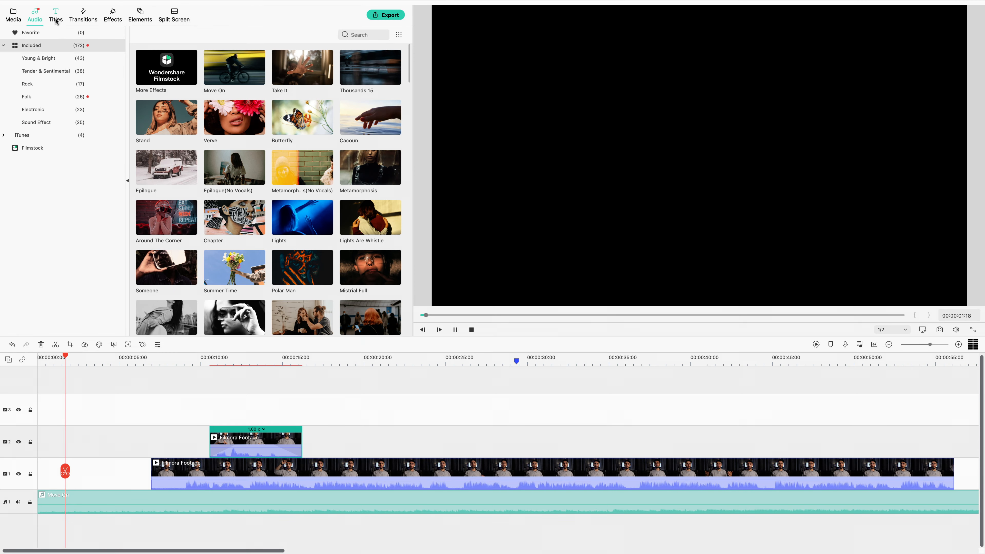
Place the Title 2 template at the start of track 2 and open it for editing
{"action": "left_click", "coordinate": [55, 20]}
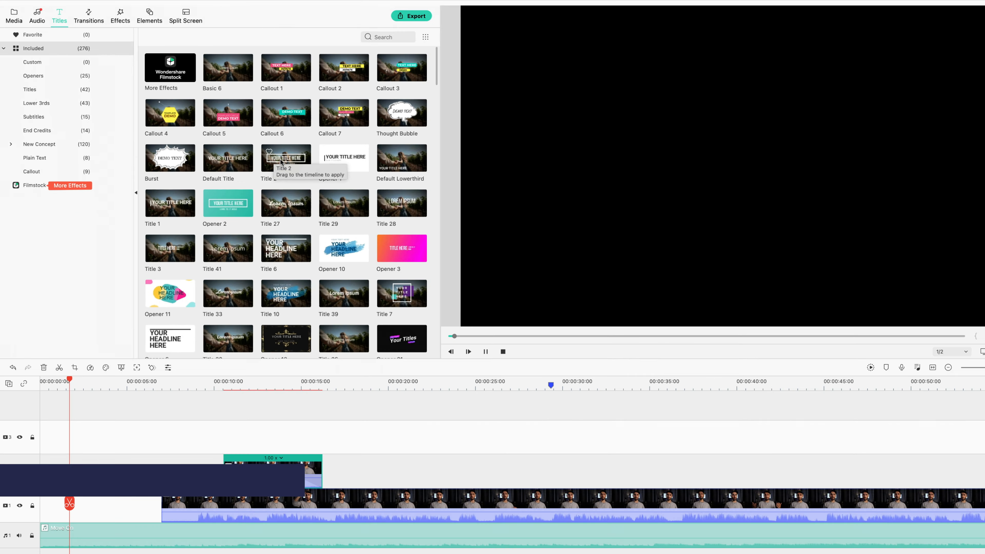
{"action": "left_click_drag", "start_coordinate": [392, 219], "coordinate": [53, 447]}
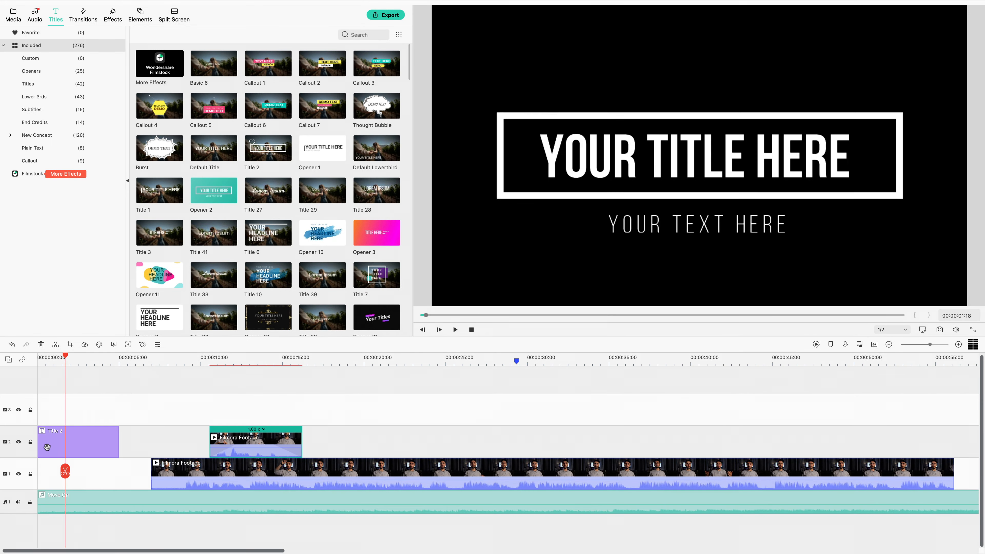
{"action": "left_click", "coordinate": [72, 441]}
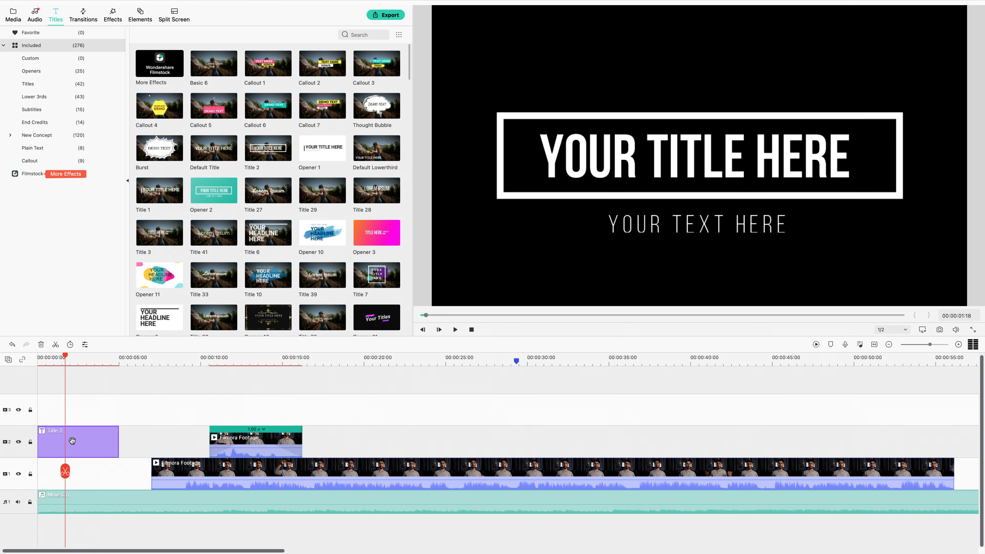
{"action": "double_click", "coordinate": [80, 444]}
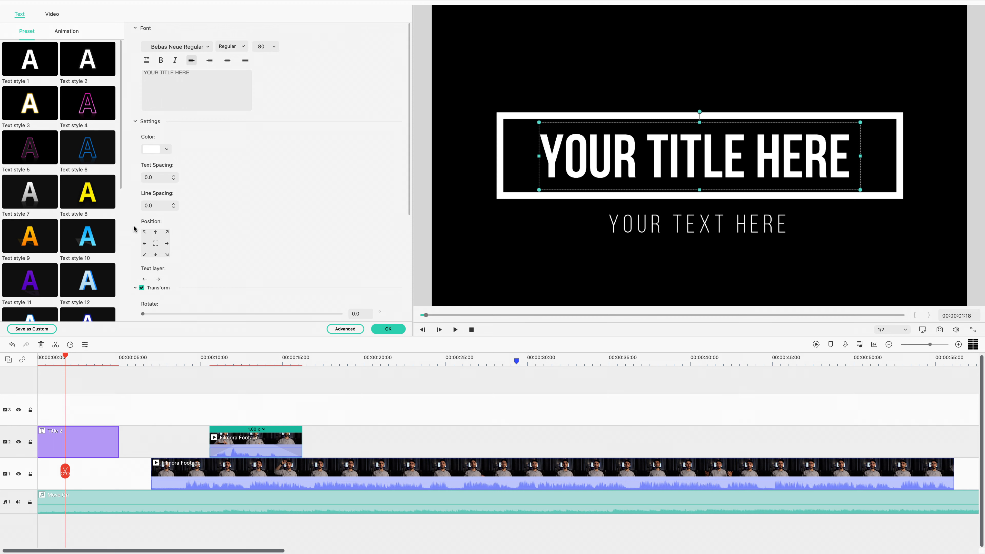
Apply pink outlined Text style 4 and change the text to 'Filmora X' and 'by VideoPlasty.com'
{"action": "left_click", "coordinate": [80, 103]}
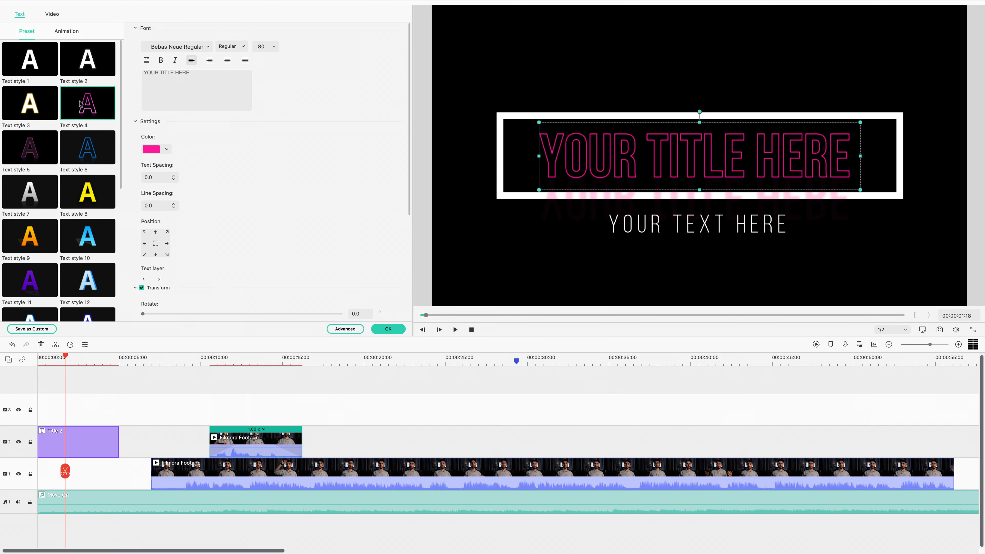
{"action": "left_click_drag", "start_coordinate": [210, 79], "coordinate": [143, 72]}
{"action": "key", "text": "BackSpace"}
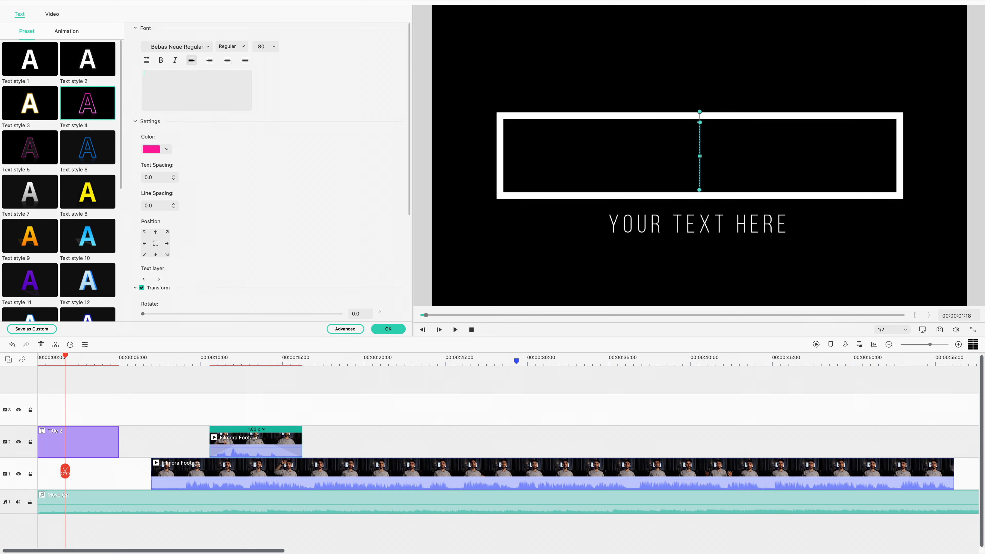
{"action": "type", "text": "Filmora X"}
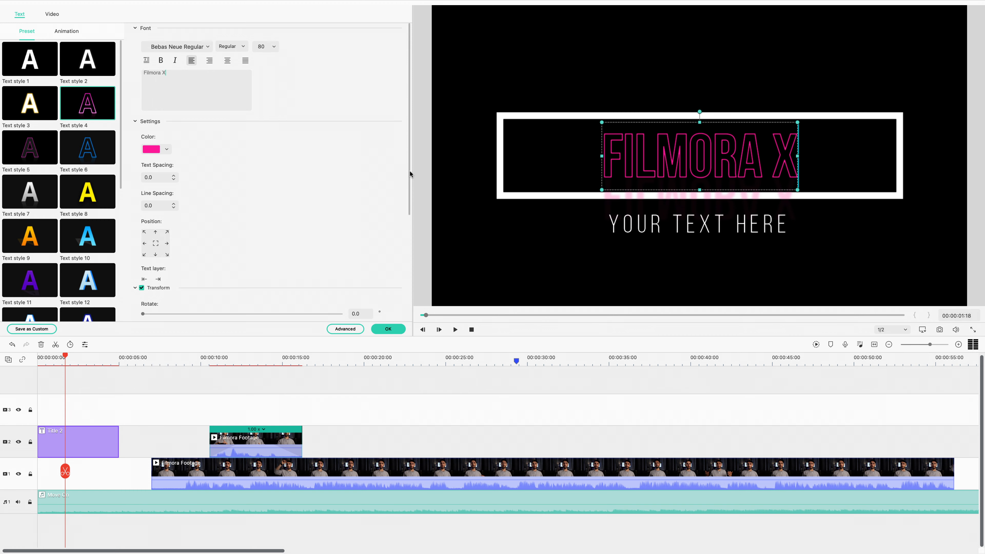
{"action": "left_click_drag", "start_coordinate": [410, 174], "coordinate": [411, 295]}
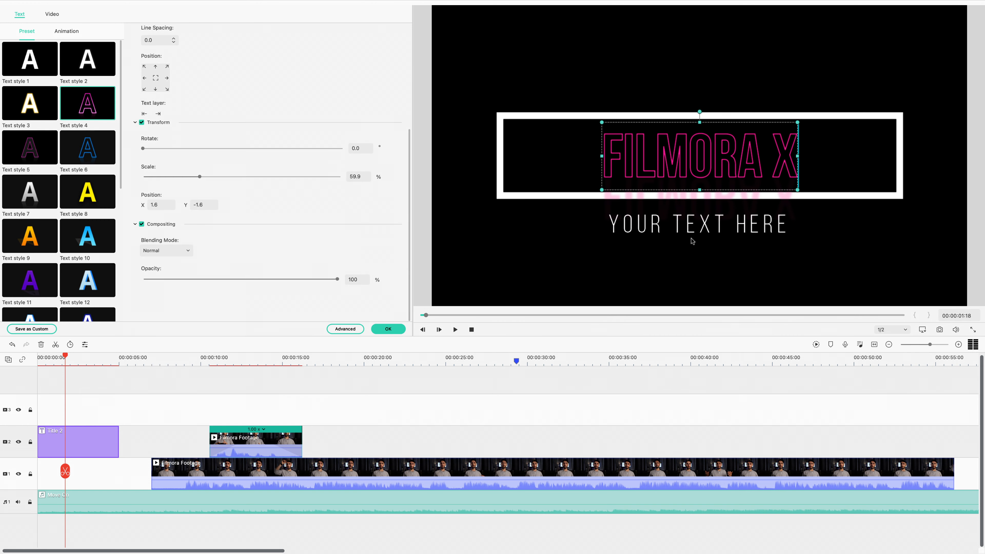
{"action": "left_click", "coordinate": [700, 223]}
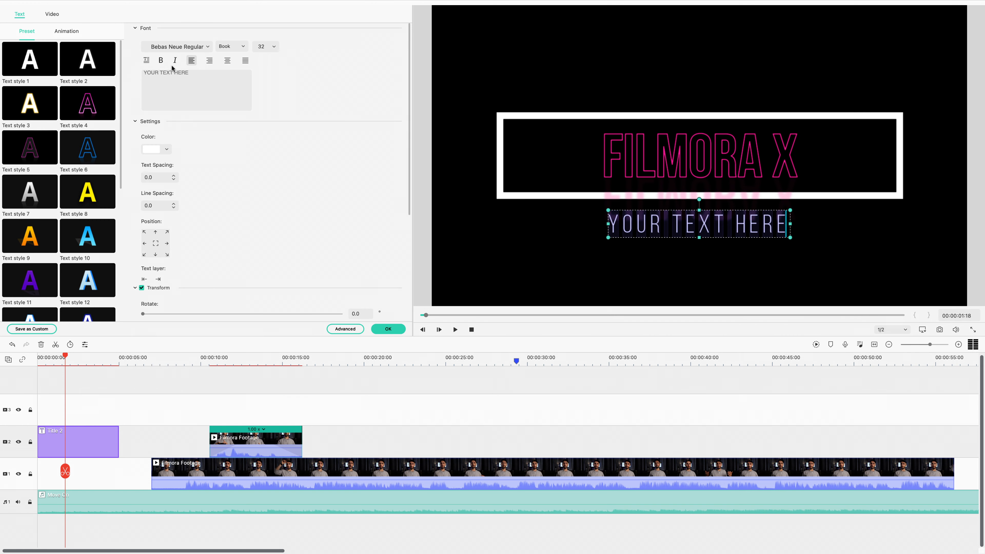
{"action": "left_click_drag", "start_coordinate": [196, 82], "coordinate": [125, 72]}
{"action": "type", "text": "by VideoPlasty.com"}
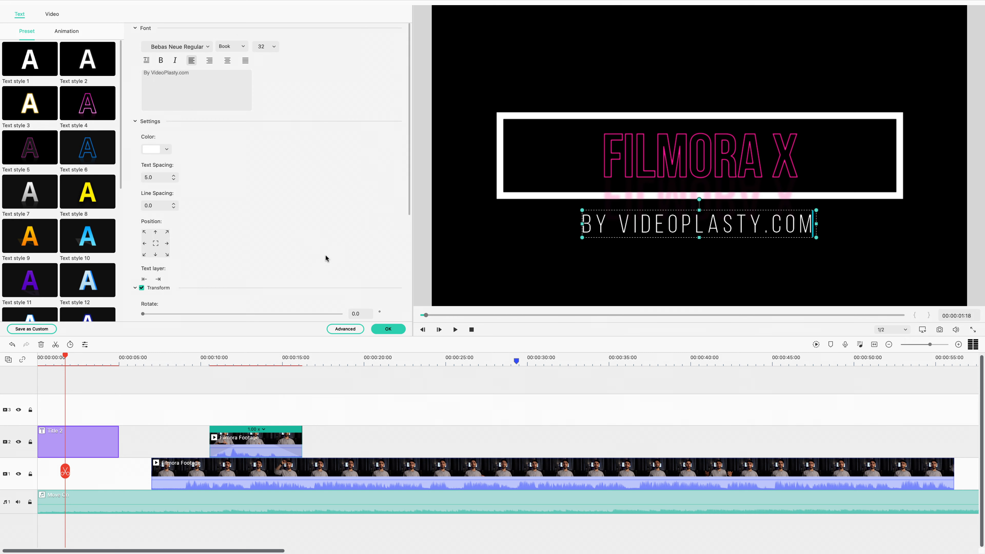
Confirm the title edits and play back the opening title animation
{"action": "left_click", "coordinate": [387, 328]}
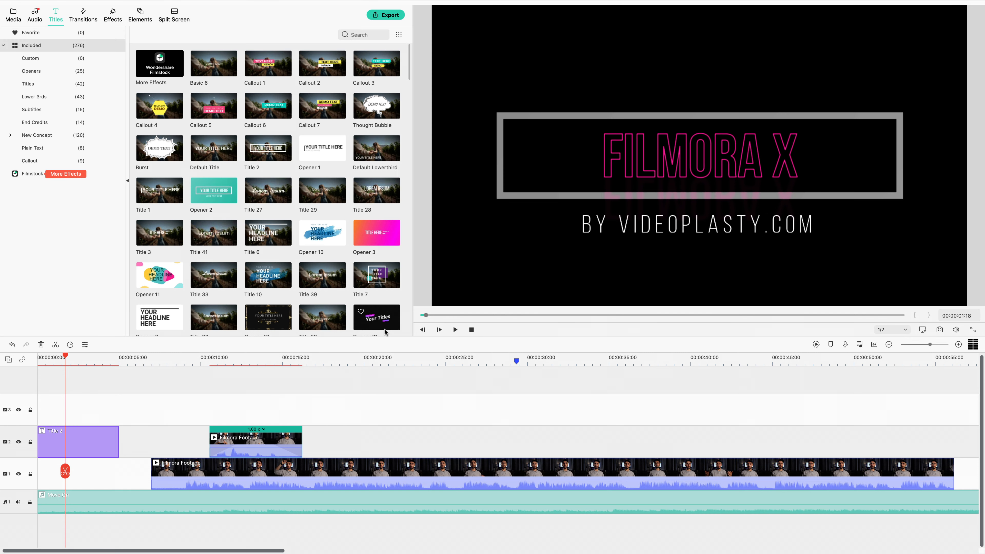
{"action": "scroll", "coordinate": [71, 355], "scroll_direction": "up", "scroll_amount": 3}
{"action": "left_click_drag", "start_coordinate": [71, 355], "coordinate": [28, 356]}
{"action": "key", "text": "space"}
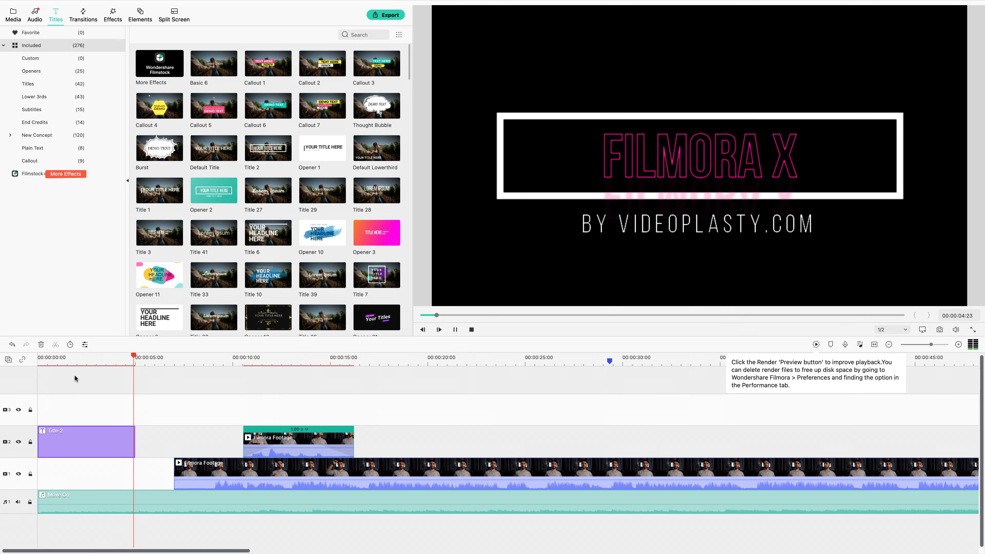
{"action": "key", "text": "space"}
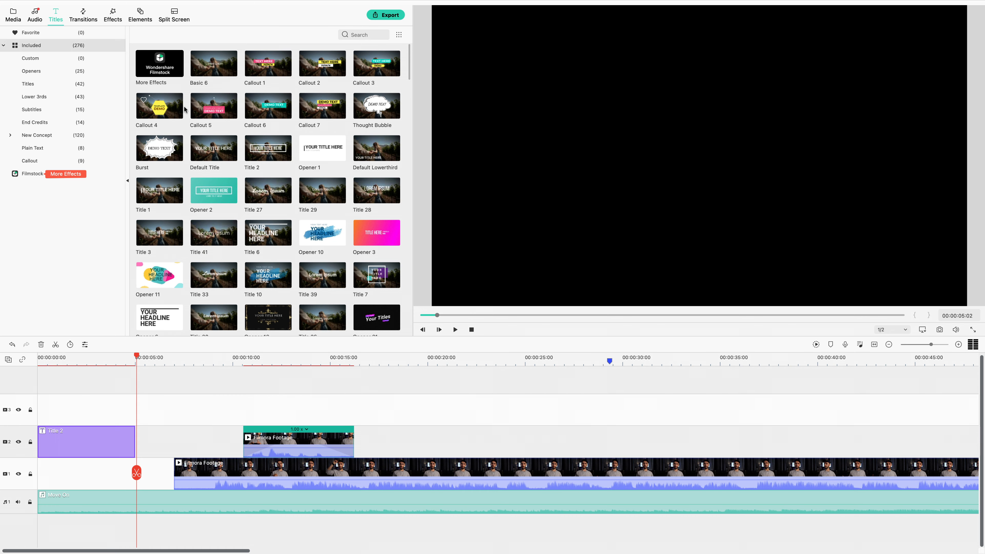
Add Lower Third 1 to track 2 after Title 2, shifting the footage clip further right
{"action": "left_click", "coordinate": [35, 97]}
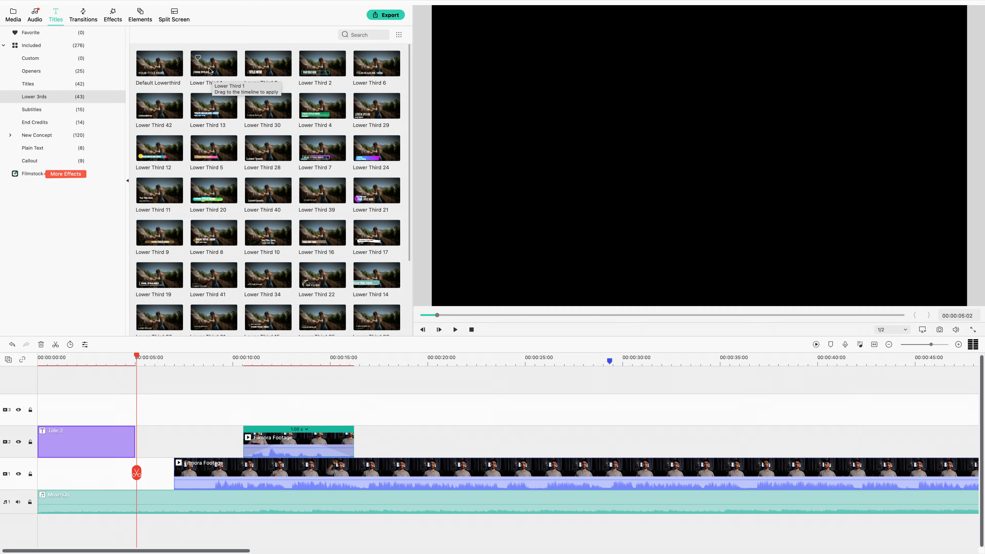
{"action": "left_click_drag", "start_coordinate": [209, 68], "coordinate": [177, 412]}
{"action": "left_click_drag", "start_coordinate": [326, 442], "coordinate": [439, 443]}
{"action": "left_click_drag", "start_coordinate": [215, 399], "coordinate": [257, 441]}
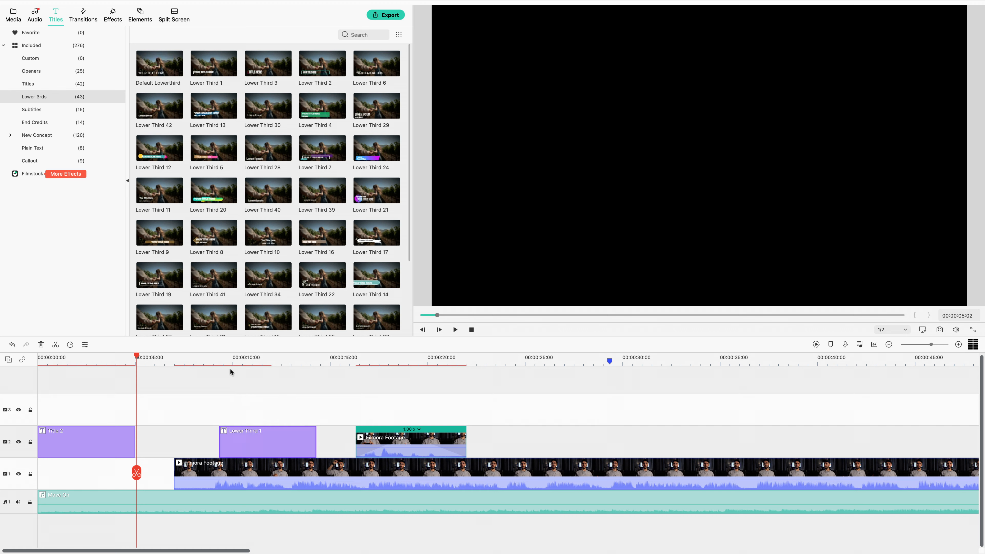
{"action": "left_click", "coordinate": [247, 359]}
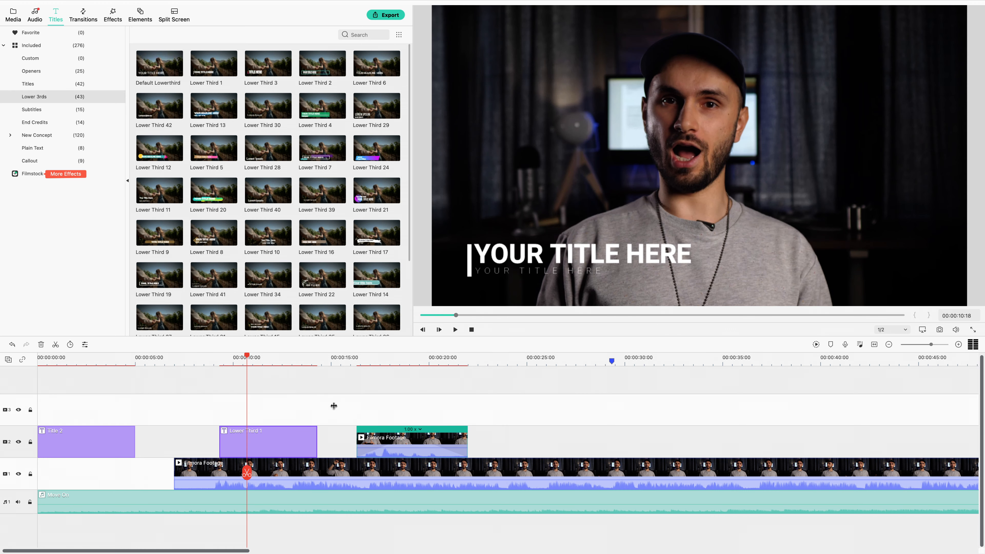
Replace the lower third's placeholder with the speaker's name and move it slightly left
{"action": "double_click", "coordinate": [259, 443]}
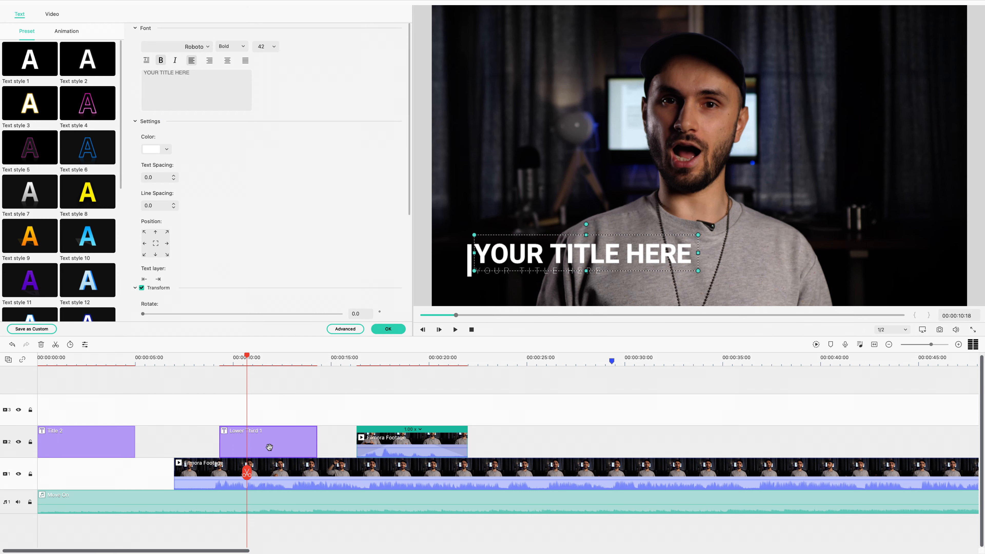
{"action": "key", "text": "ctrl+a"}
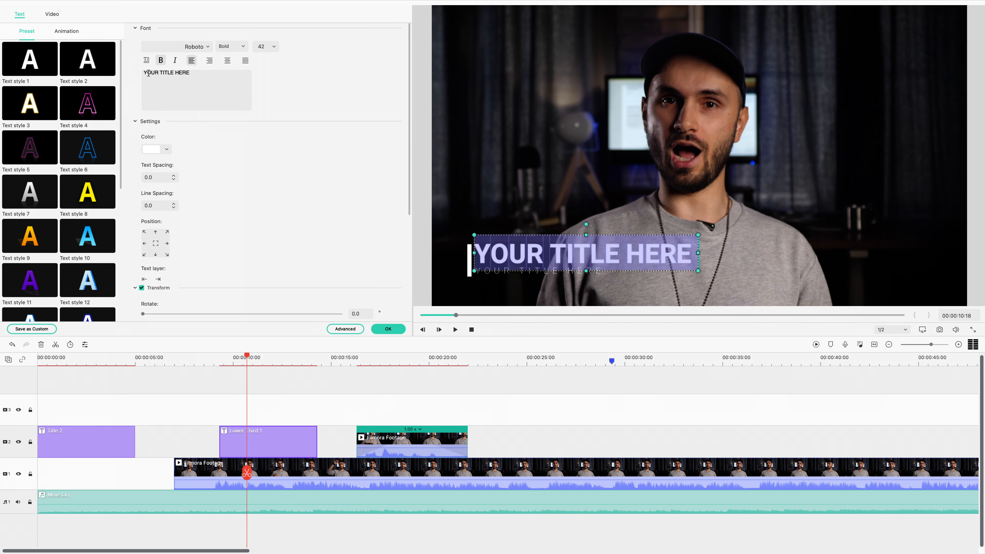
{"action": "type", "text": "Eduard Stinga"}
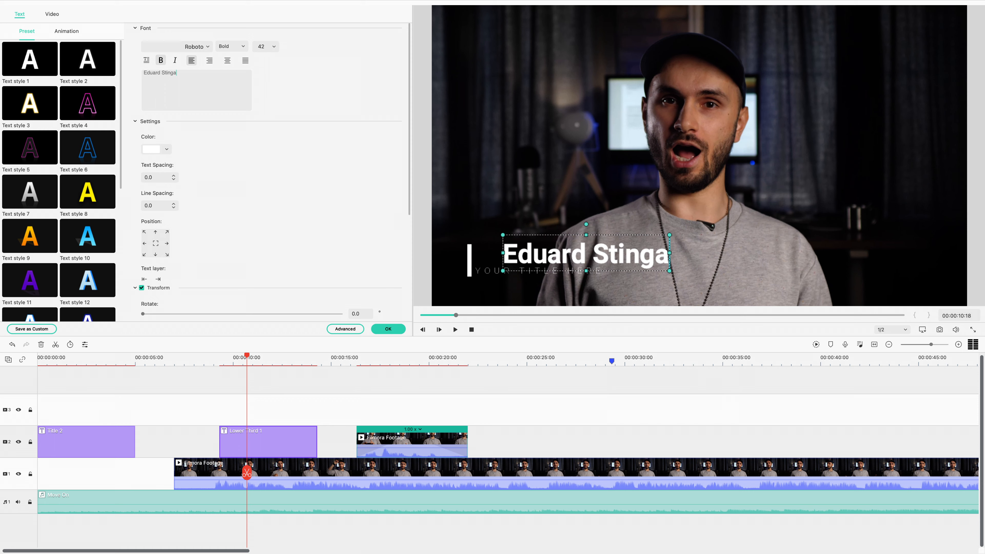
{"action": "scroll", "coordinate": [288, 155], "scroll_direction": "down", "scroll_amount": 2}
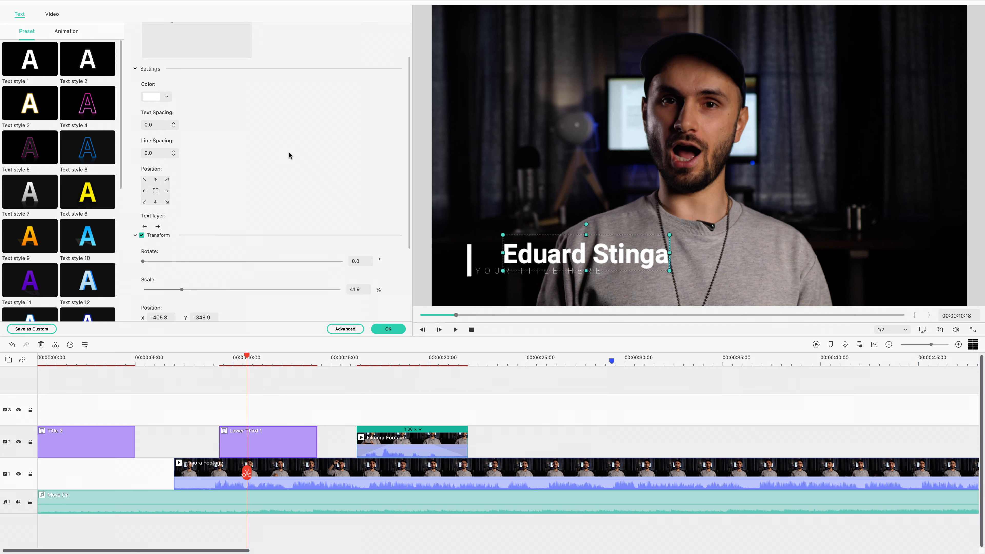
{"action": "scroll", "coordinate": [288, 156], "scroll_direction": "down", "scroll_amount": 1}
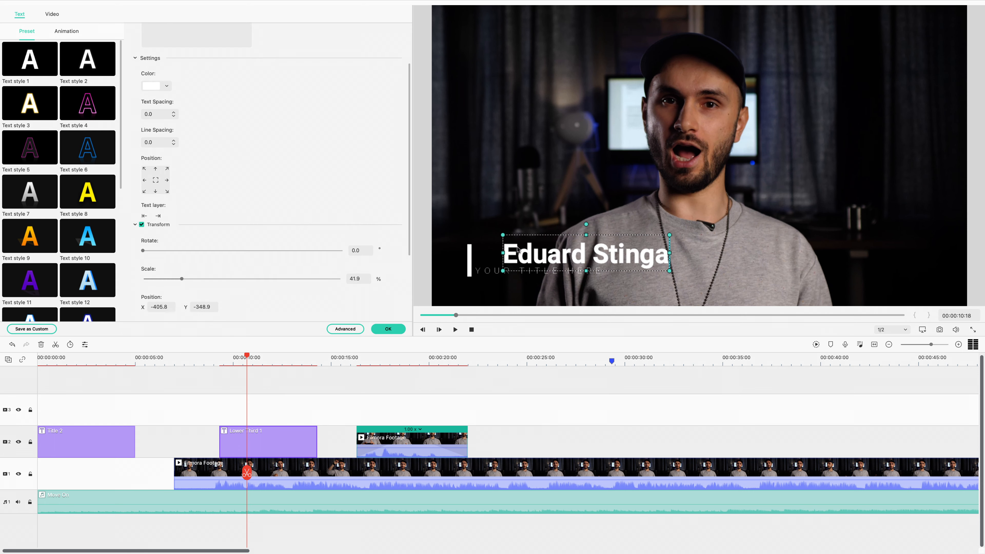
{"action": "scroll", "coordinate": [291, 150], "scroll_direction": "down", "scroll_amount": 4}
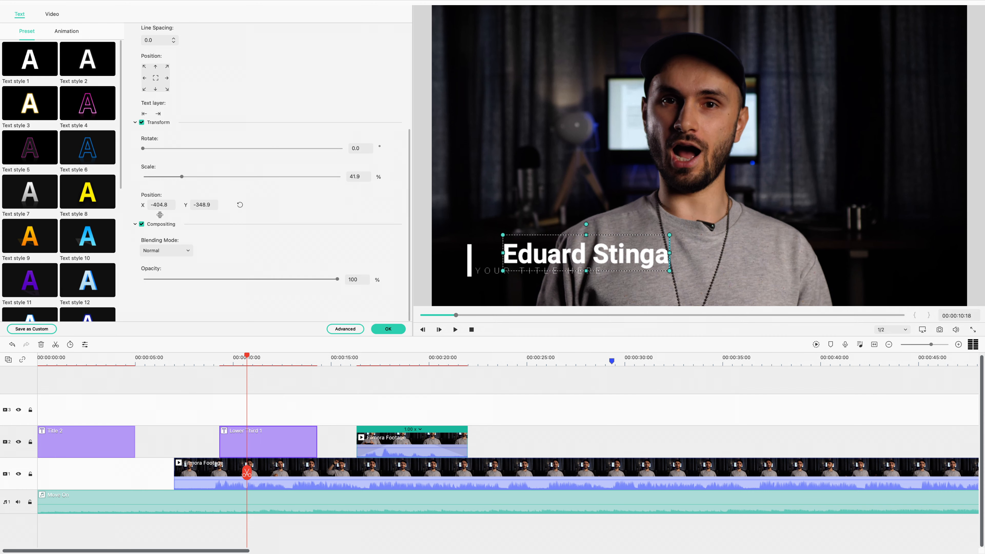
{"action": "left_click_drag", "start_coordinate": [159, 205], "coordinate": [106, 162]}
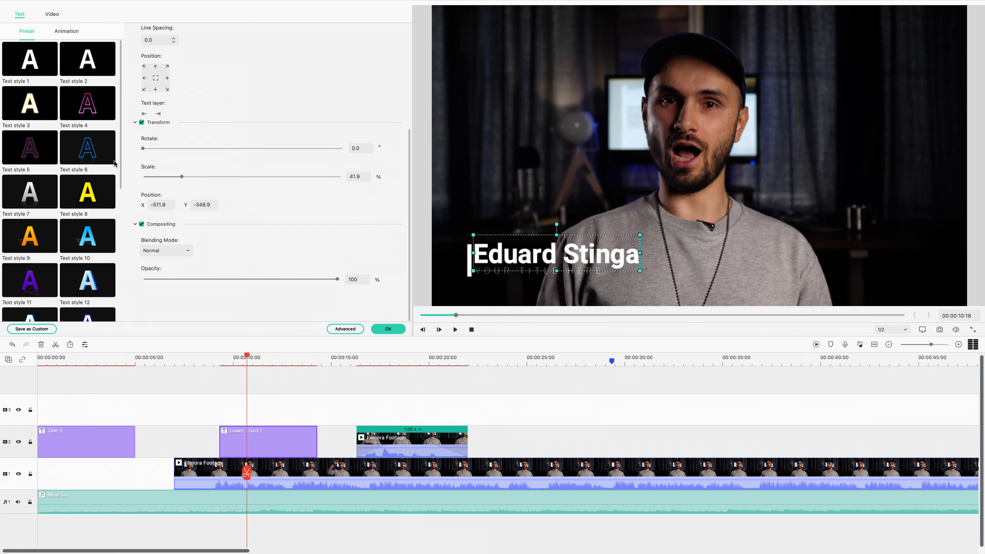
{"action": "left_click", "coordinate": [387, 328]}
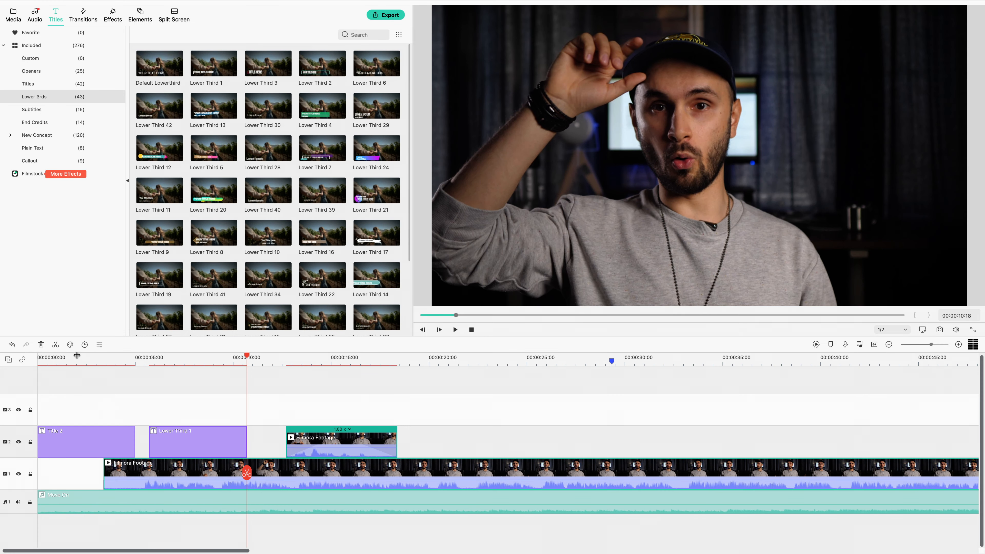
Replay the opening, select Title 2 and park the playhead at 00:00:04:10 before opening Transitions
{"action": "left_click", "coordinate": [69, 353]}
{"action": "key", "text": "space"}
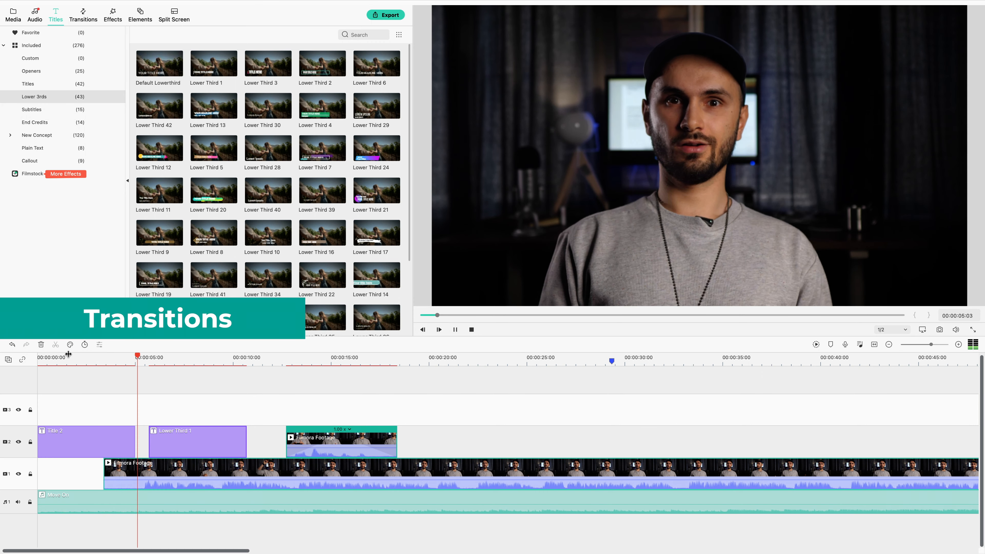
{"action": "key", "text": "space"}
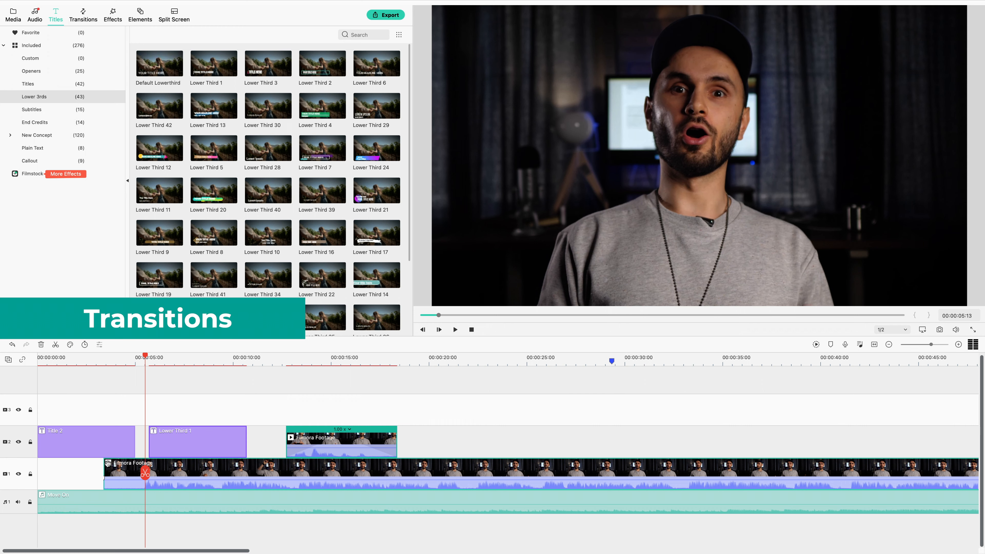
{"action": "left_click", "coordinate": [118, 433]}
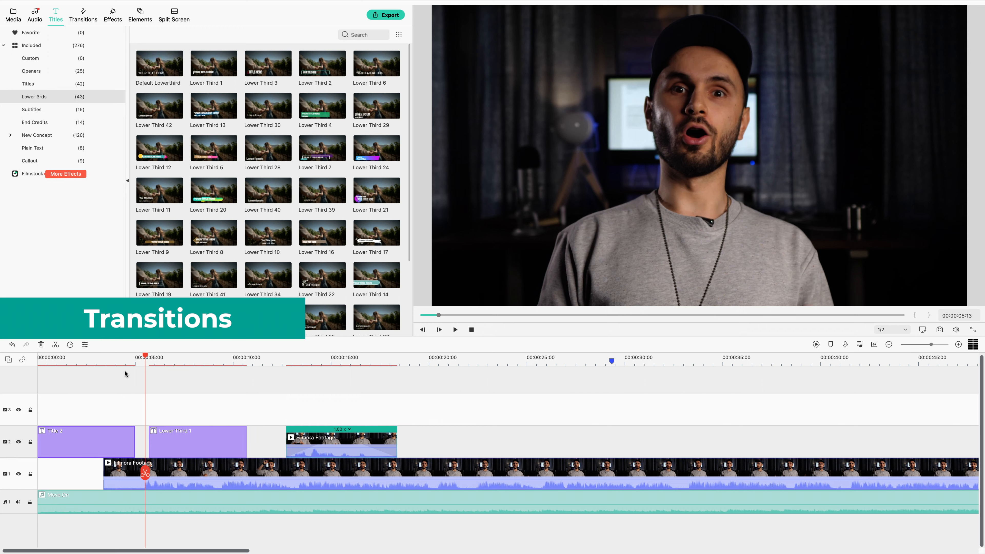
{"action": "left_click", "coordinate": [123, 359]}
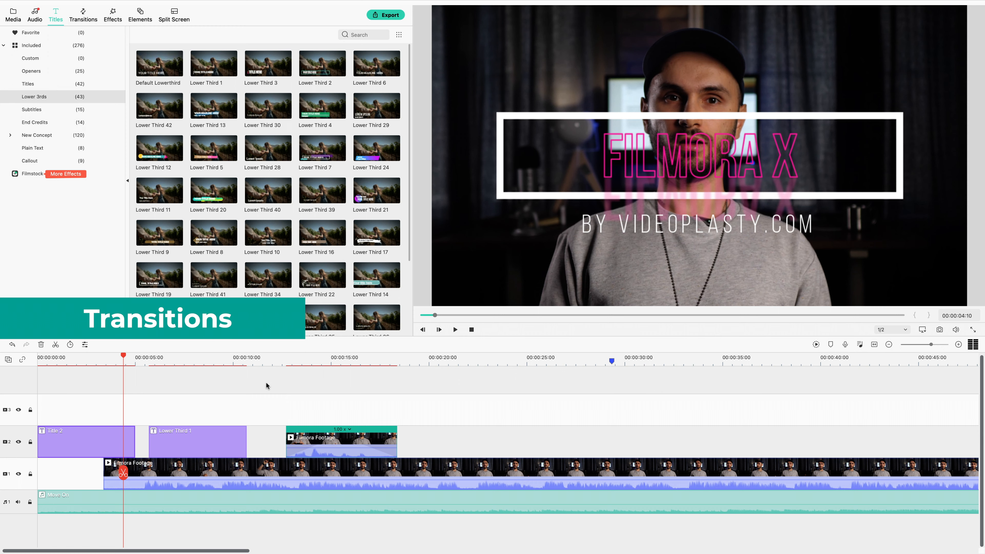
{"action": "left_click", "coordinate": [84, 16]}
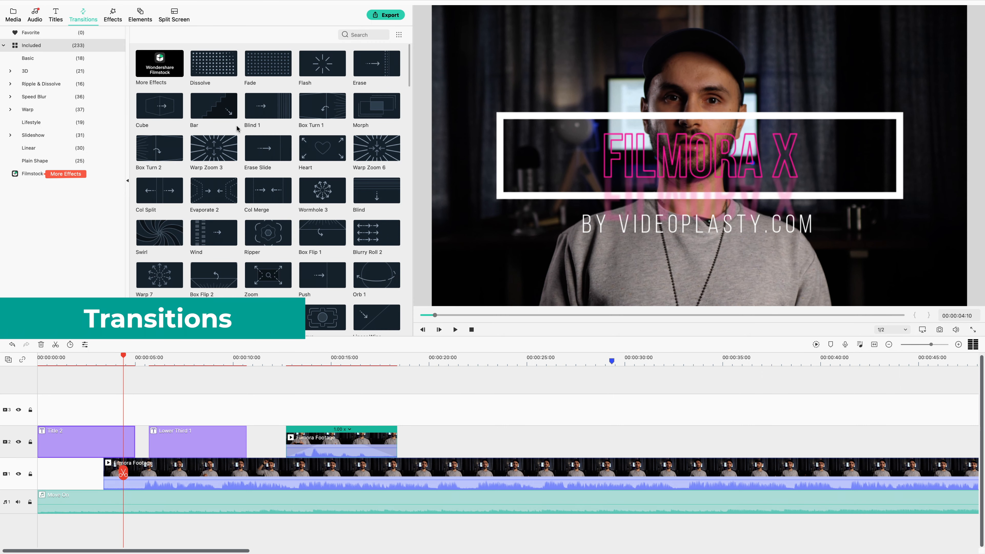
Preview Warp Zoom 6, Ripper, Fade and Dissolve, then add Dissolve at Title 2's end and play it
{"action": "left_click", "coordinate": [368, 147]}
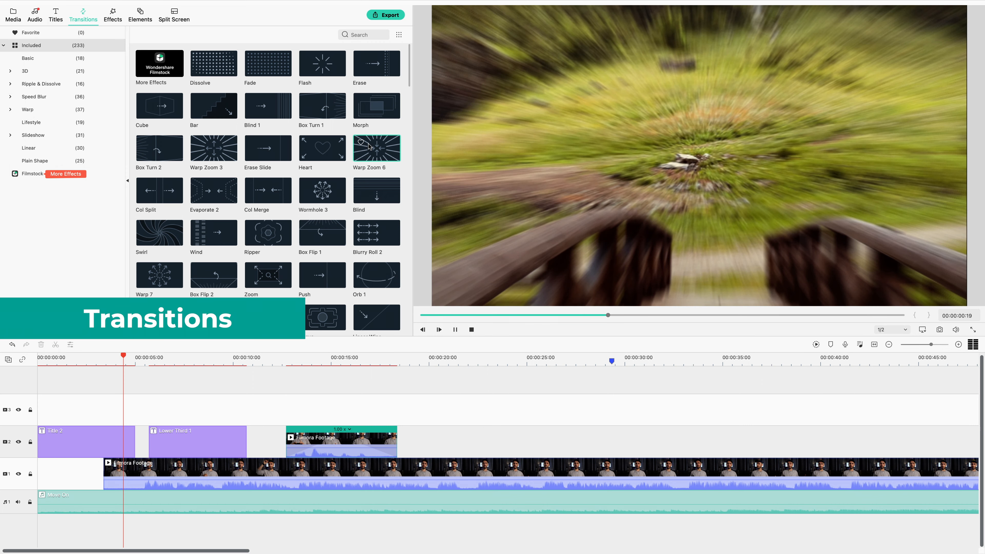
{"action": "left_click", "coordinate": [261, 232]}
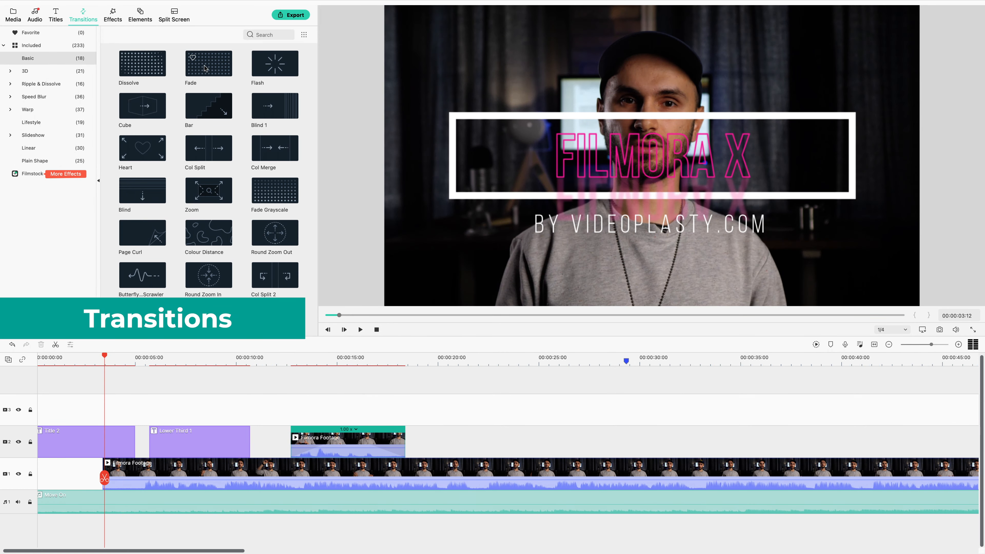
{"action": "left_click", "coordinate": [205, 69]}
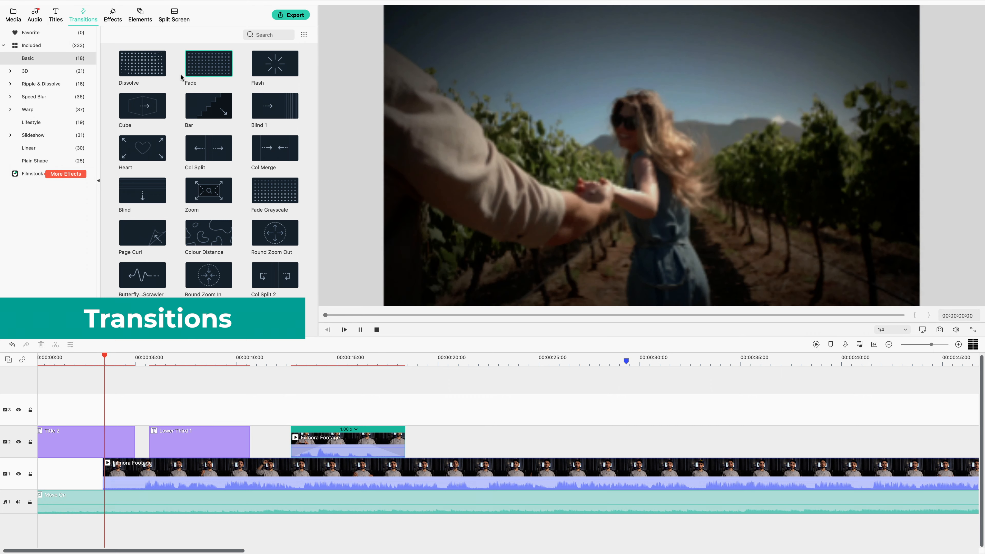
{"action": "left_click", "coordinate": [130, 75]}
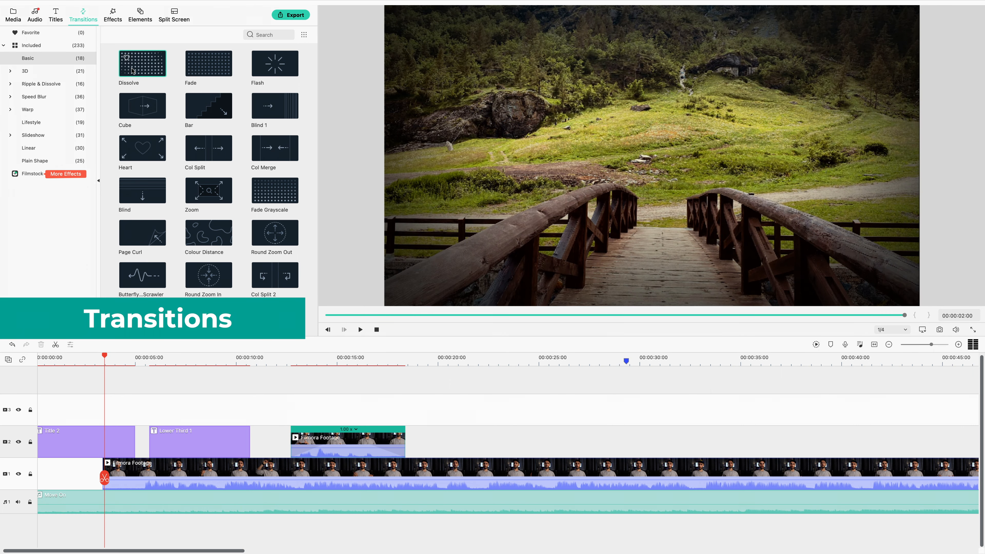
{"action": "left_click_drag", "start_coordinate": [156, 79], "coordinate": [129, 471]}
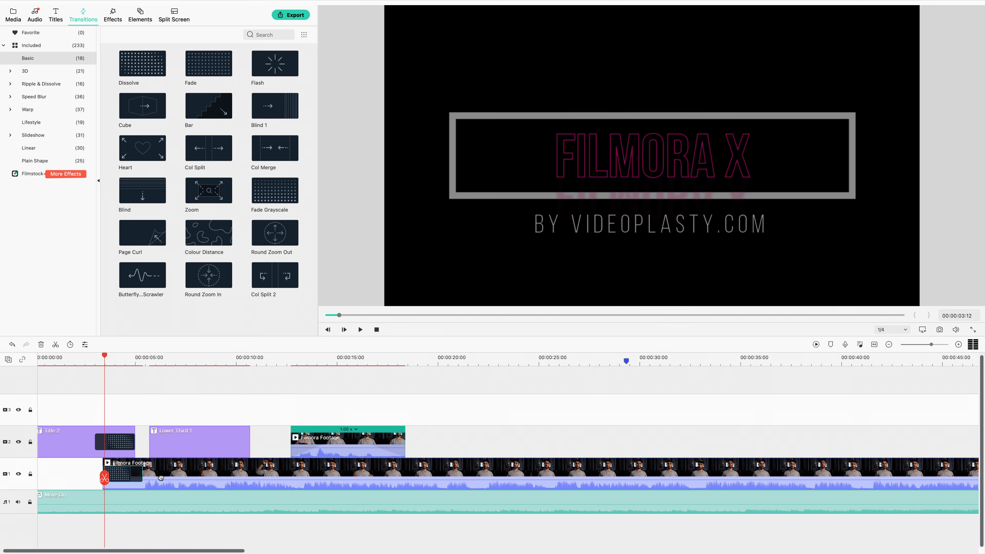
{"action": "key", "text": "space"}
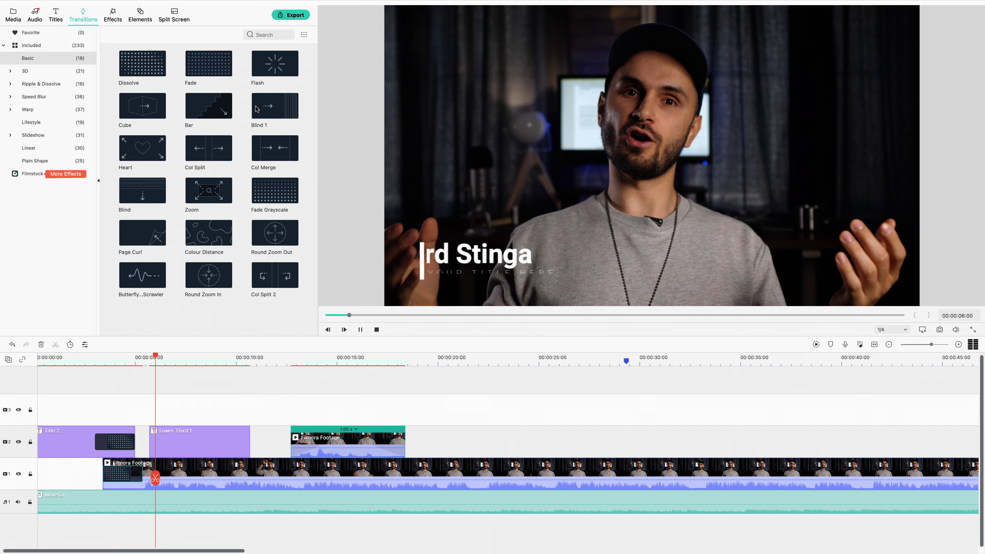
Browse the included effects and preview the Sketch effect on the footage
{"action": "left_click", "coordinate": [112, 20]}
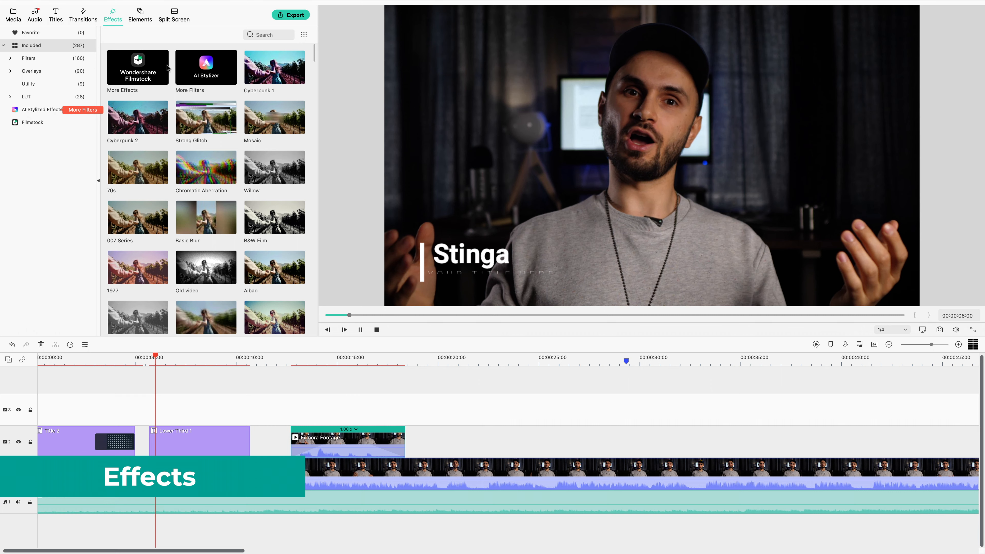
{"action": "scroll", "coordinate": [270, 161], "scroll_direction": "down", "scroll_amount": 10}
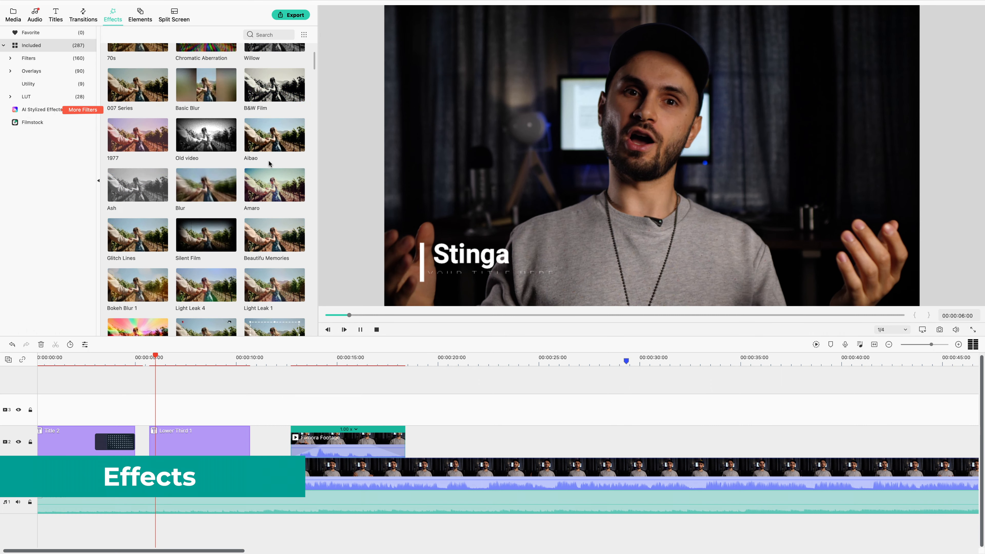
{"action": "scroll", "coordinate": [269, 165], "scroll_direction": "down", "scroll_amount": 10}
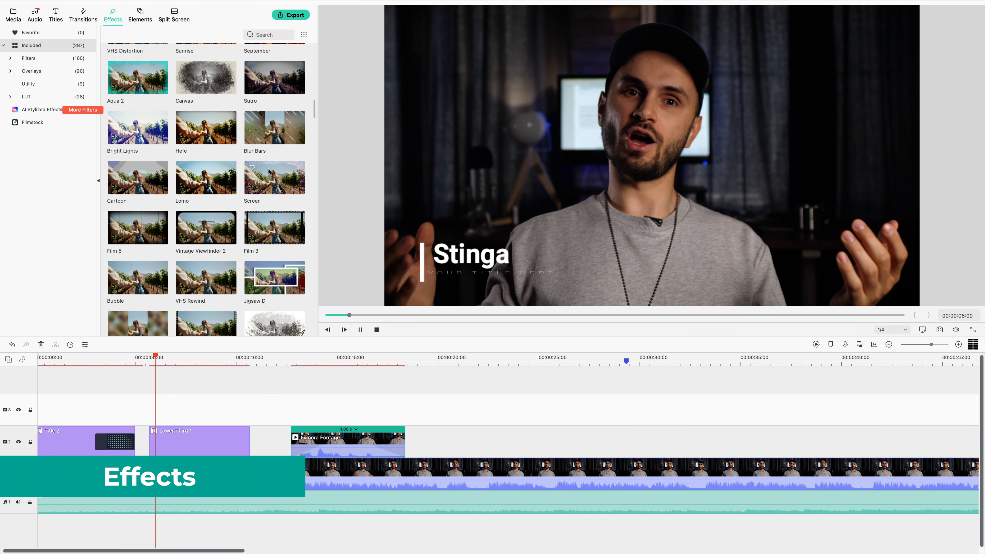
{"action": "scroll", "coordinate": [269, 175], "scroll_direction": "down", "scroll_amount": 5}
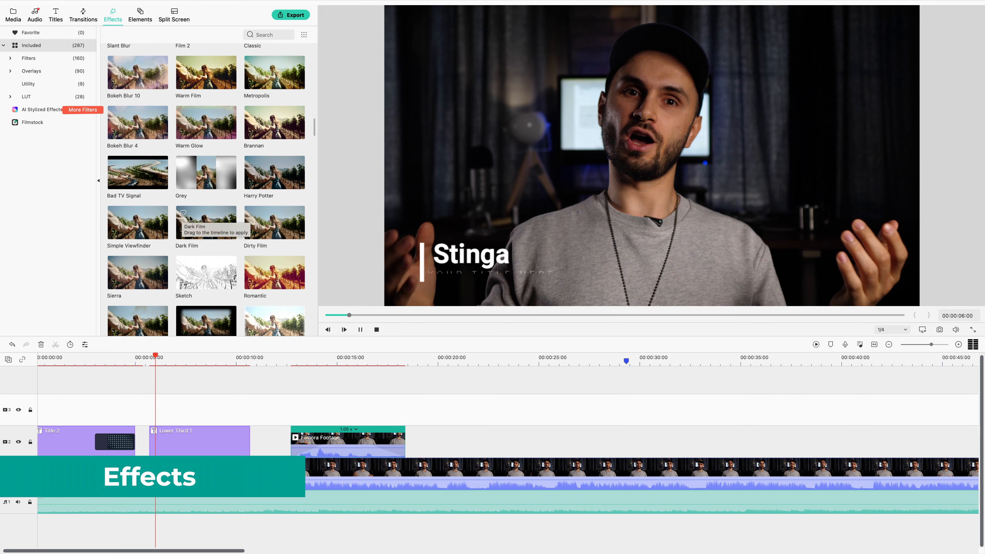
{"action": "scroll", "coordinate": [250, 268], "scroll_direction": "down", "scroll_amount": 2}
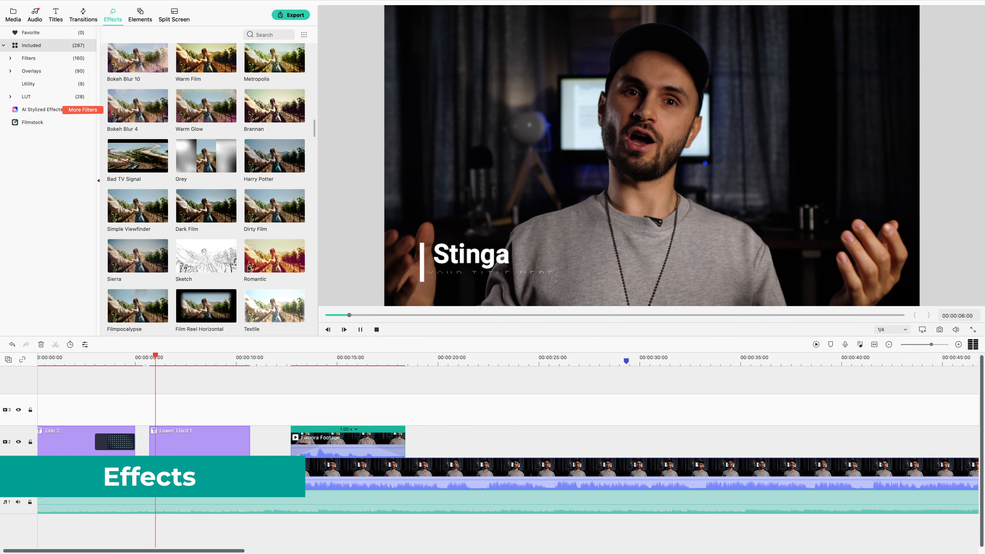
{"action": "scroll", "coordinate": [248, 268], "scroll_direction": "down", "scroll_amount": 1}
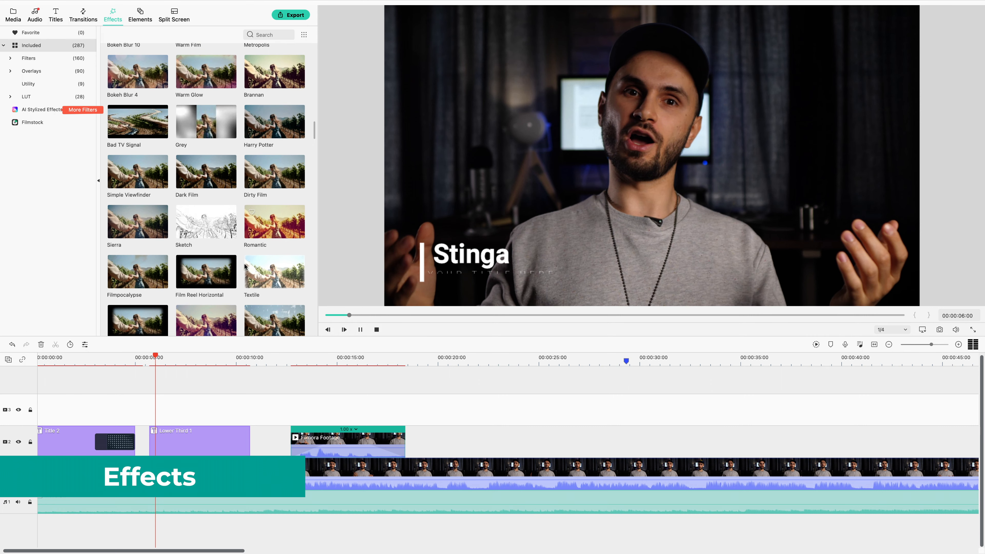
{"action": "left_click", "coordinate": [194, 224]}
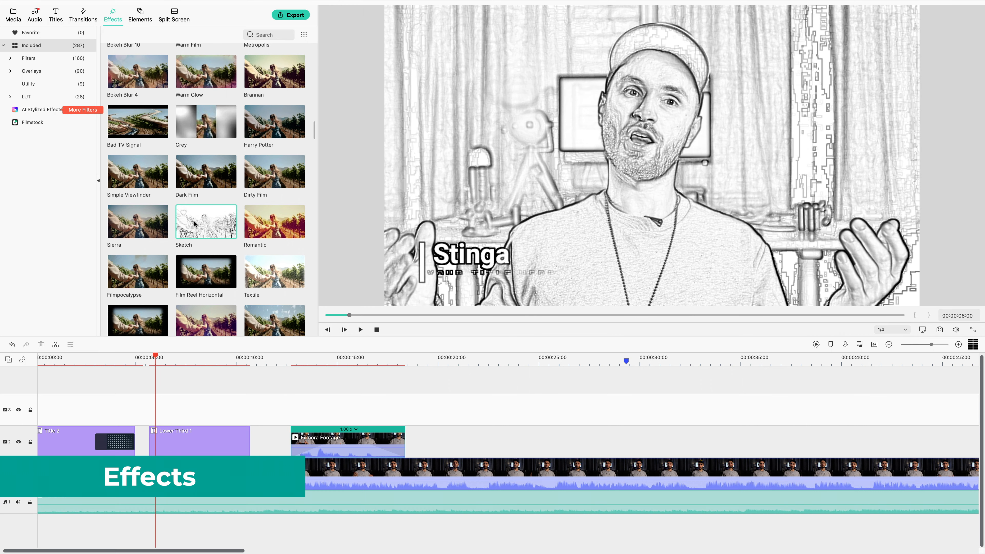
Preview Glitch Fuzz, then apply the Wash effect to the interview clip
{"action": "scroll", "coordinate": [199, 224], "scroll_direction": "down", "scroll_amount": 10}
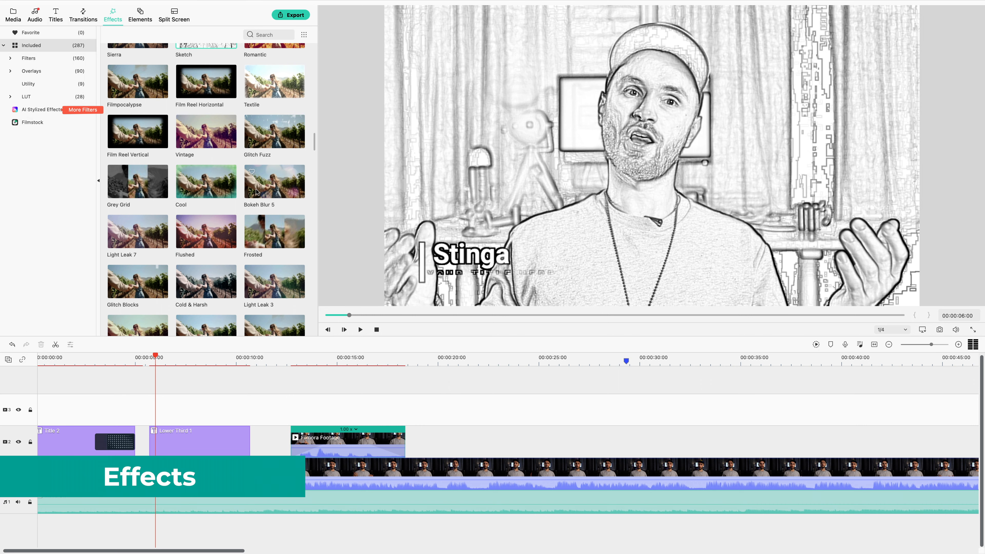
{"action": "left_click", "coordinate": [256, 137]}
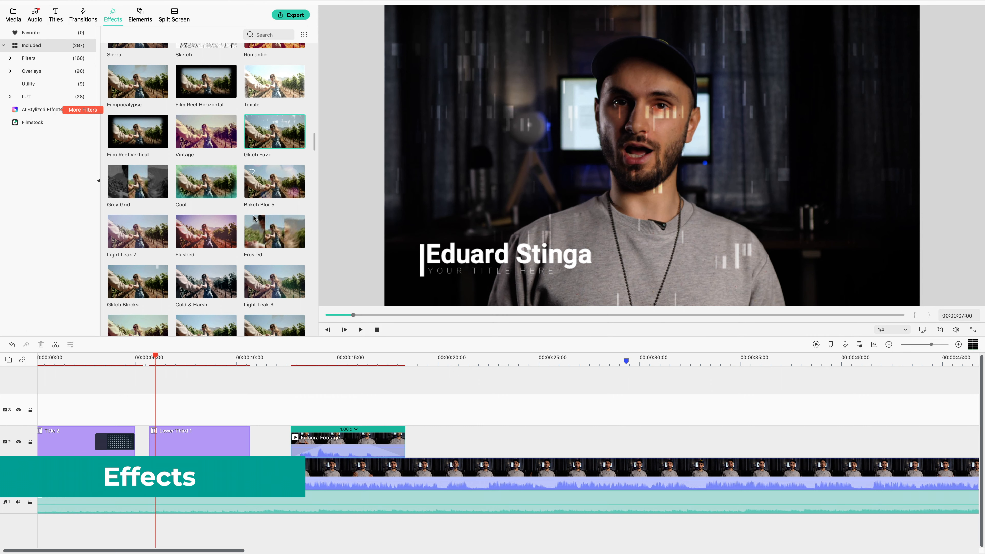
{"action": "scroll", "coordinate": [254, 218], "scroll_direction": "down", "scroll_amount": 10}
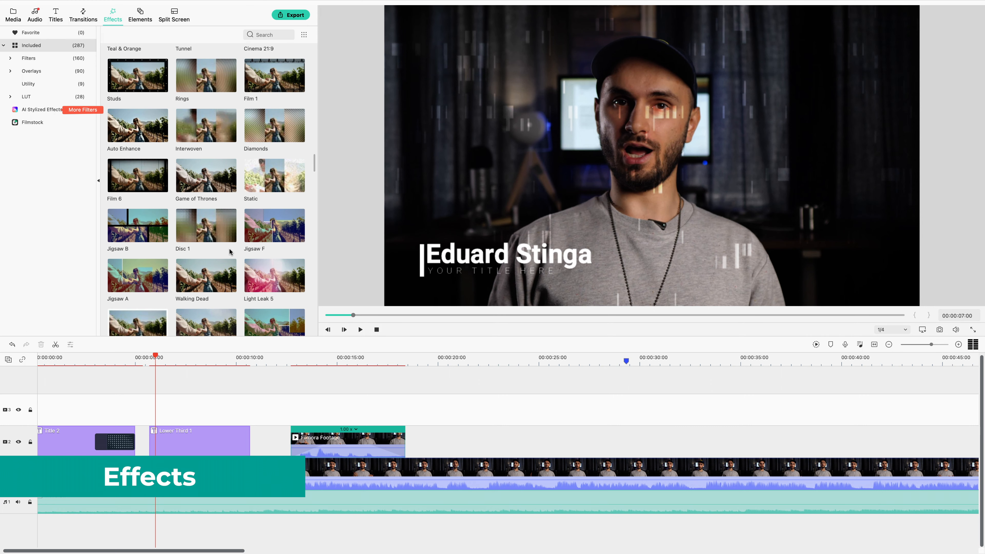
{"action": "scroll", "coordinate": [230, 251], "scroll_direction": "down", "scroll_amount": 4}
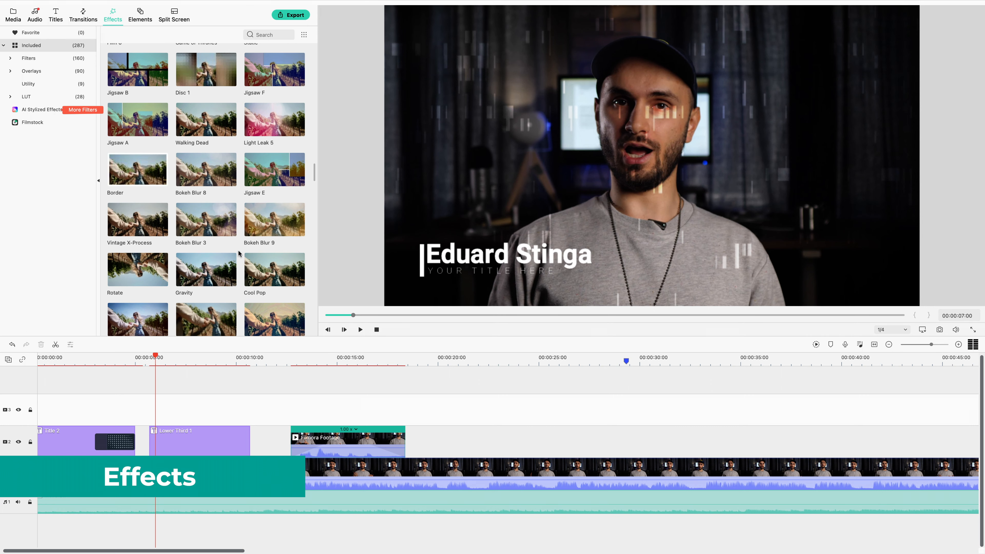
{"action": "scroll", "coordinate": [238, 253], "scroll_direction": "down", "scroll_amount": 2}
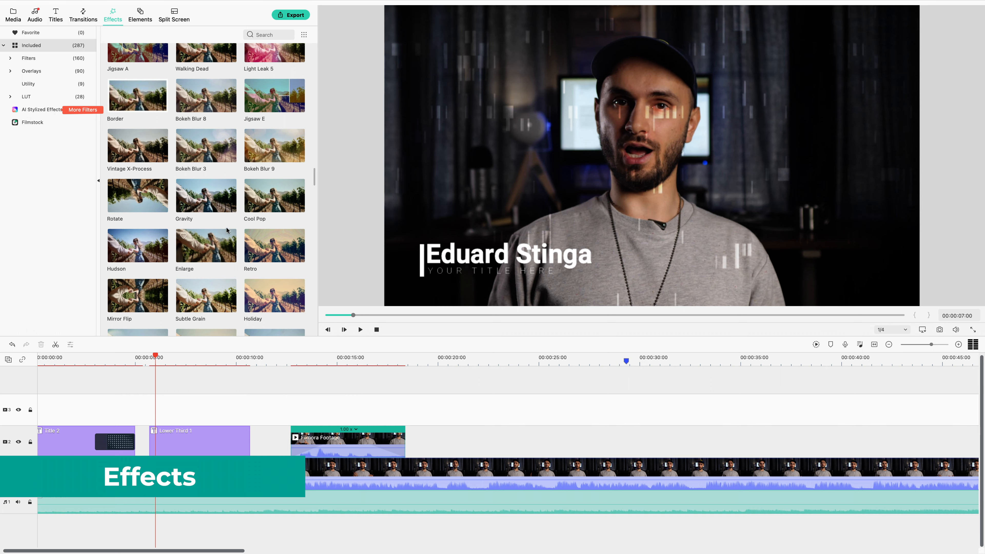
{"action": "scroll", "coordinate": [221, 276], "scroll_direction": "down", "scroll_amount": 4}
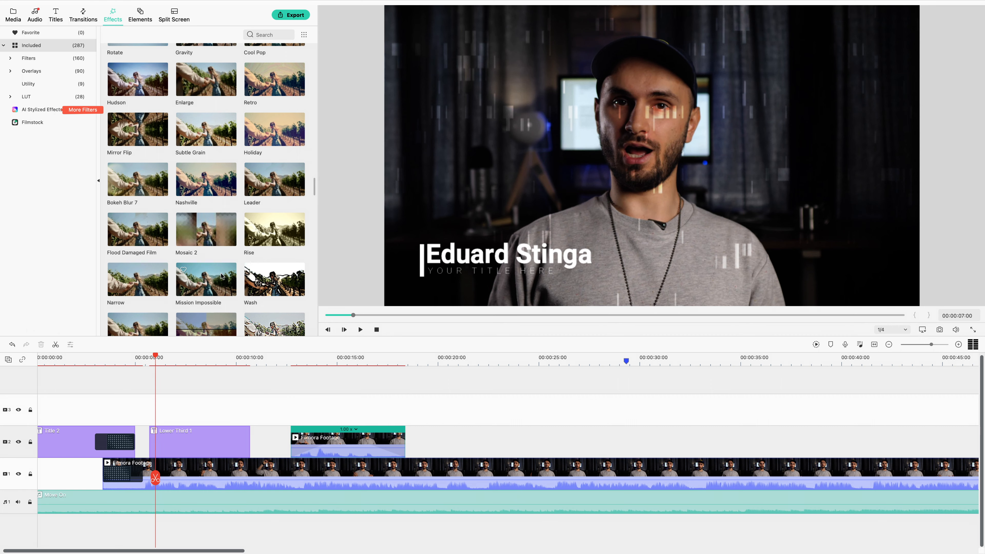
{"action": "scroll", "coordinate": [222, 275], "scroll_direction": "down", "scroll_amount": 1}
{"action": "left_click_drag", "start_coordinate": [272, 276], "coordinate": [193, 471]}
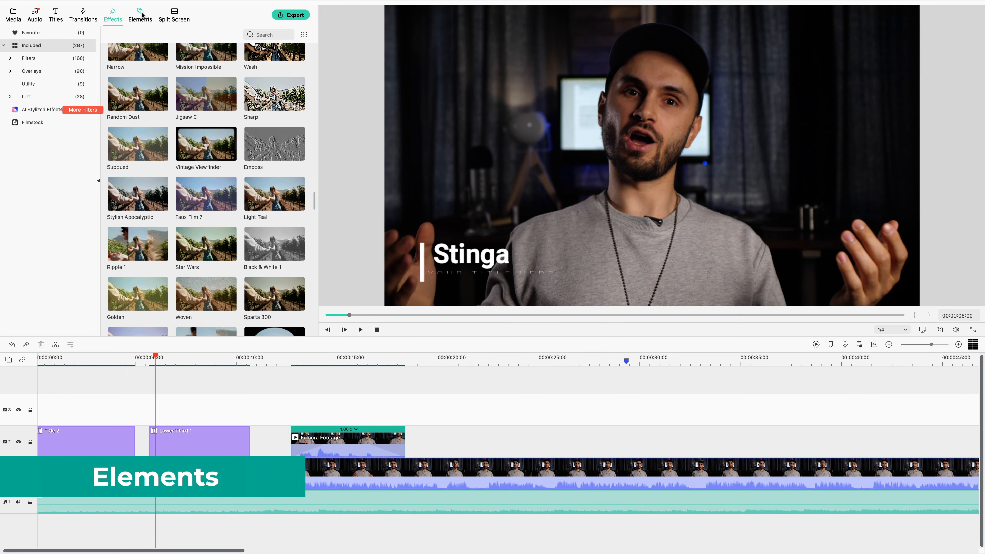
Place the Wow! sticker on track 2 at about 00:00:18 and play its animation
{"action": "left_click", "coordinate": [140, 15]}
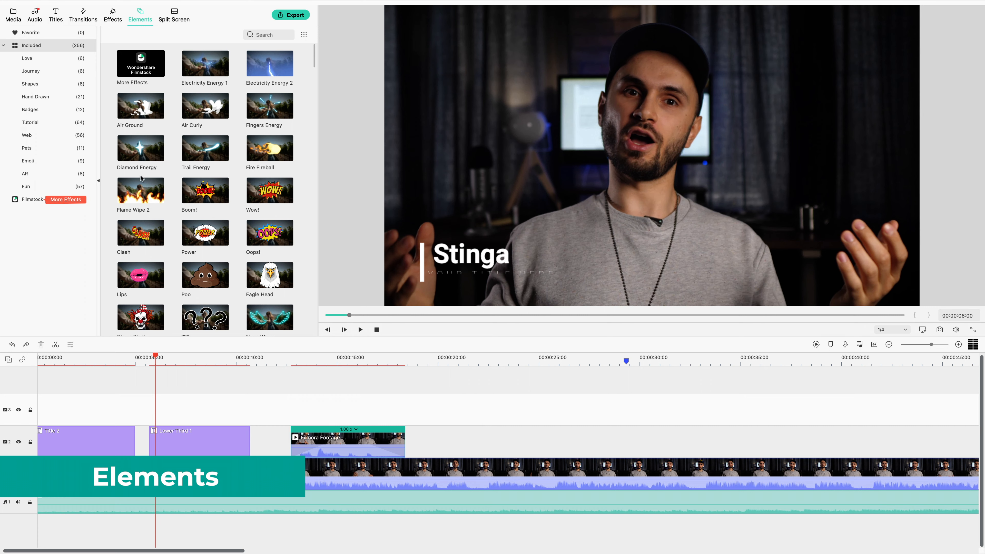
{"action": "scroll", "coordinate": [225, 276], "scroll_direction": "down", "scroll_amount": 3}
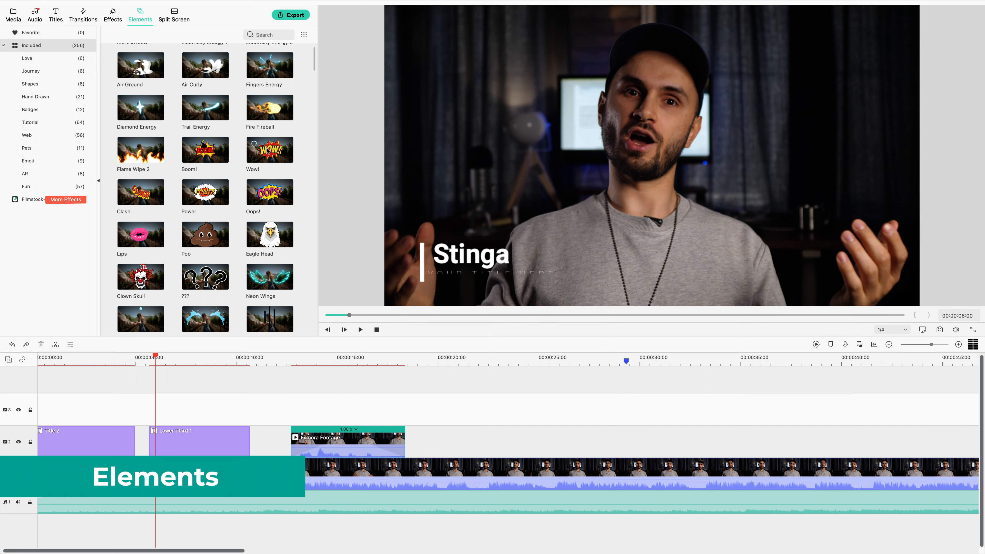
{"action": "left_click_drag", "start_coordinate": [269, 151], "coordinate": [426, 361]}
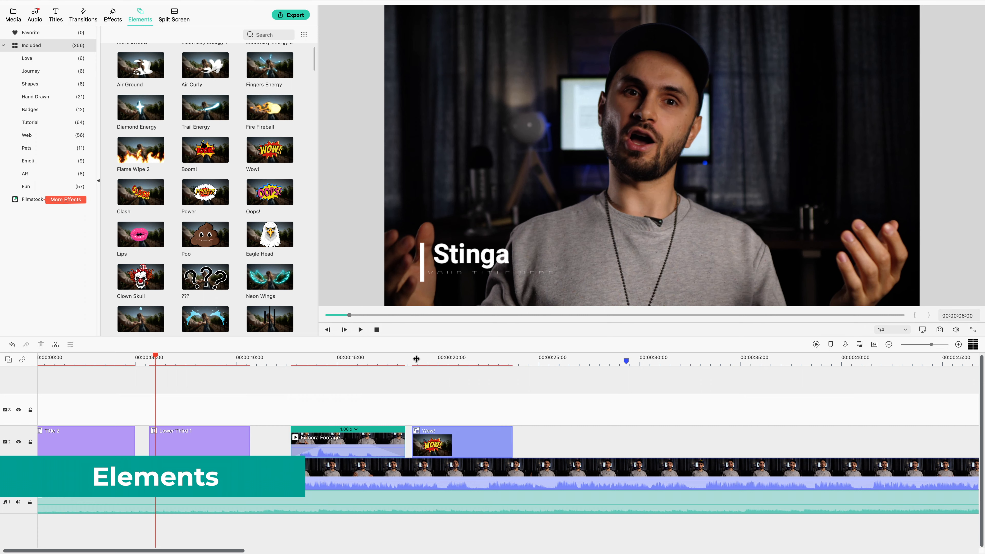
{"action": "left_click", "coordinate": [416, 359]}
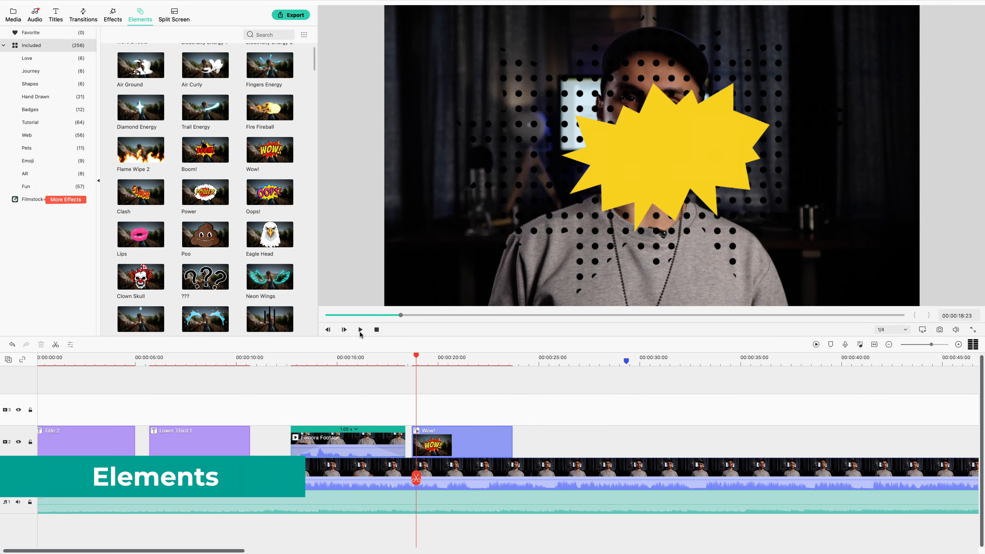
{"action": "left_click", "coordinate": [360, 330]}
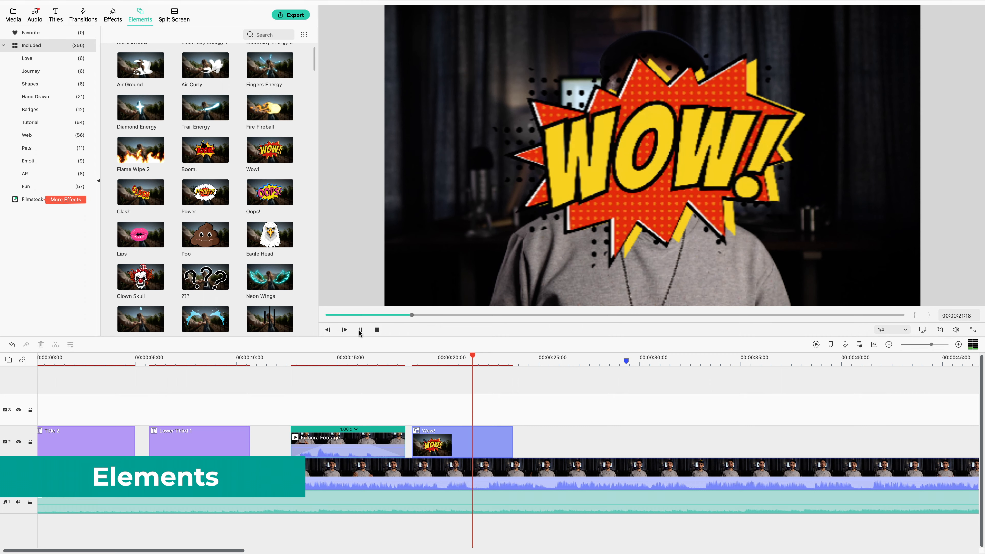
Scroll through the remaining elements and bring up the Split Screen layouts
{"action": "scroll", "coordinate": [254, 269], "scroll_direction": "down", "scroll_amount": 3}
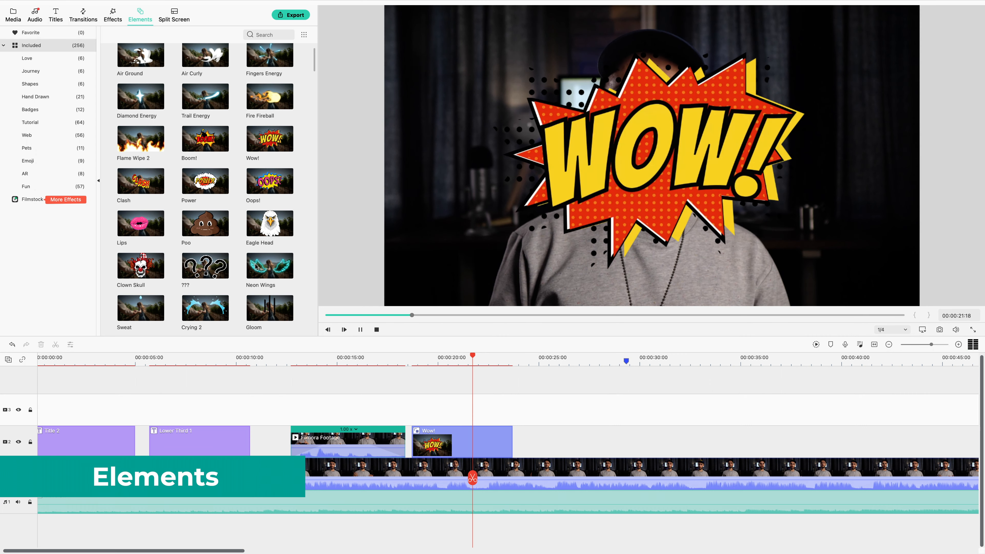
{"action": "scroll", "coordinate": [254, 269], "scroll_direction": "down", "scroll_amount": 9}
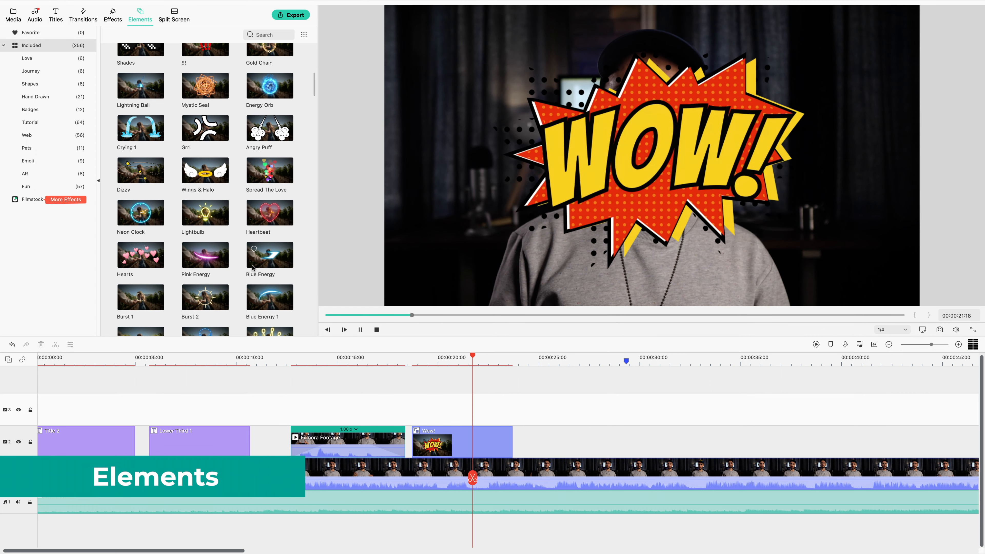
{"action": "scroll", "coordinate": [208, 268], "scroll_direction": "down", "scroll_amount": 7}
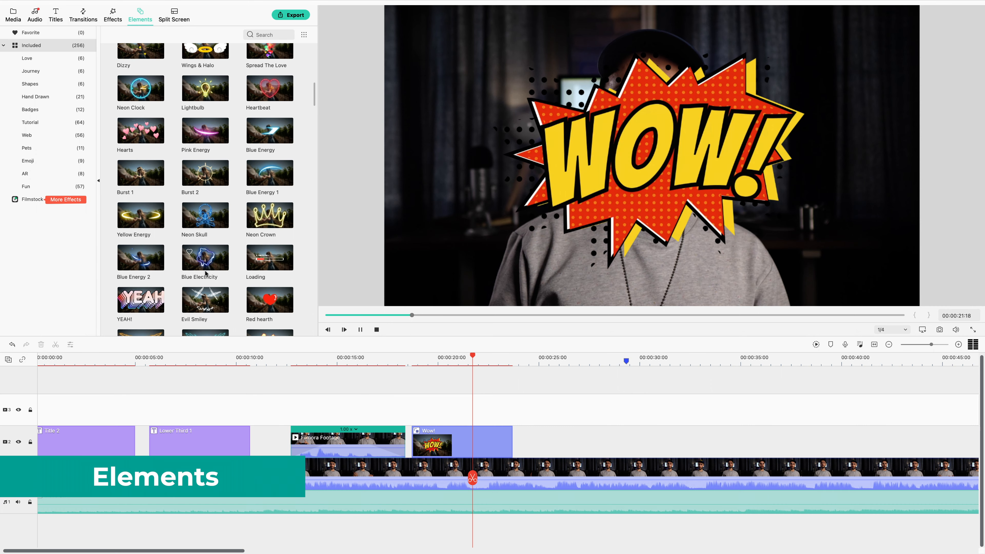
{"action": "scroll", "coordinate": [206, 274], "scroll_direction": "down", "scroll_amount": 10}
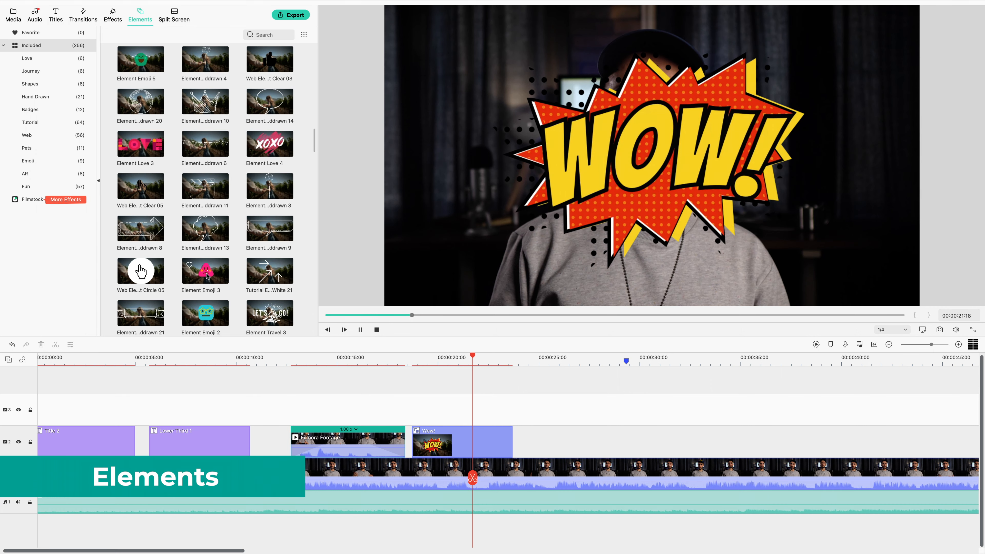
{"action": "scroll", "coordinate": [207, 275], "scroll_direction": "down", "scroll_amount": 6}
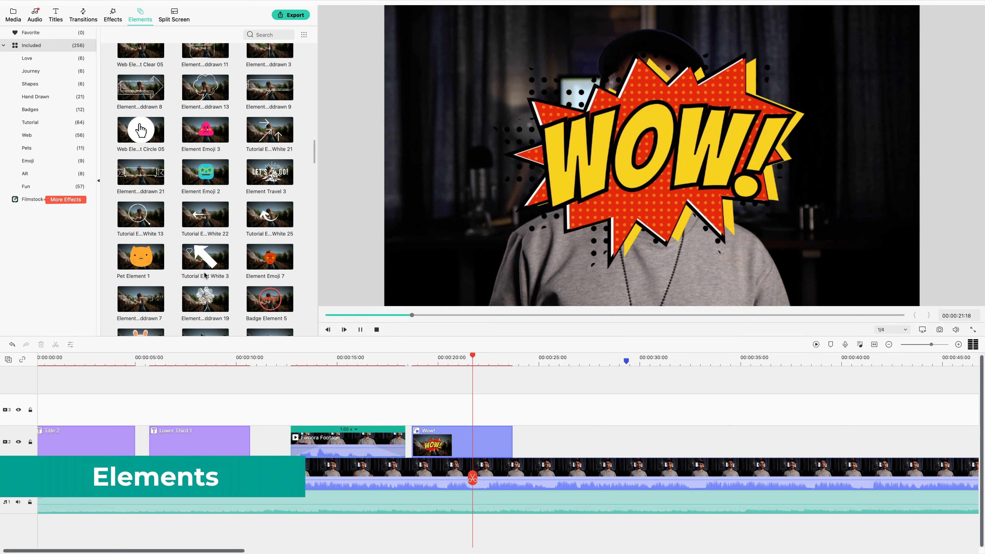
{"action": "scroll", "coordinate": [205, 274], "scroll_direction": "down", "scroll_amount": 5}
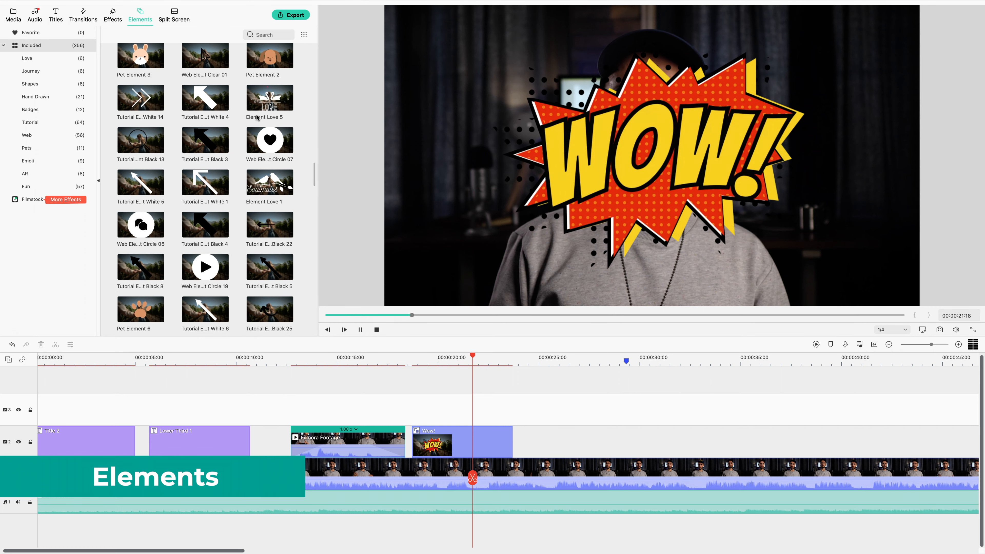
{"action": "left_click", "coordinate": [175, 18]}
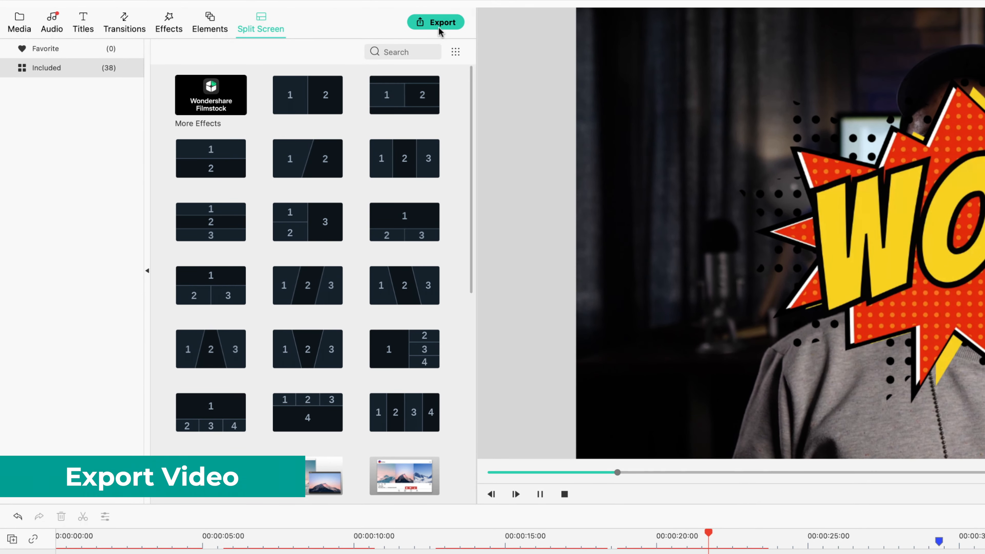
Open the Export dialog, which defaults to MOV at 1920 x 1080
{"action": "left_click", "coordinate": [438, 28]}
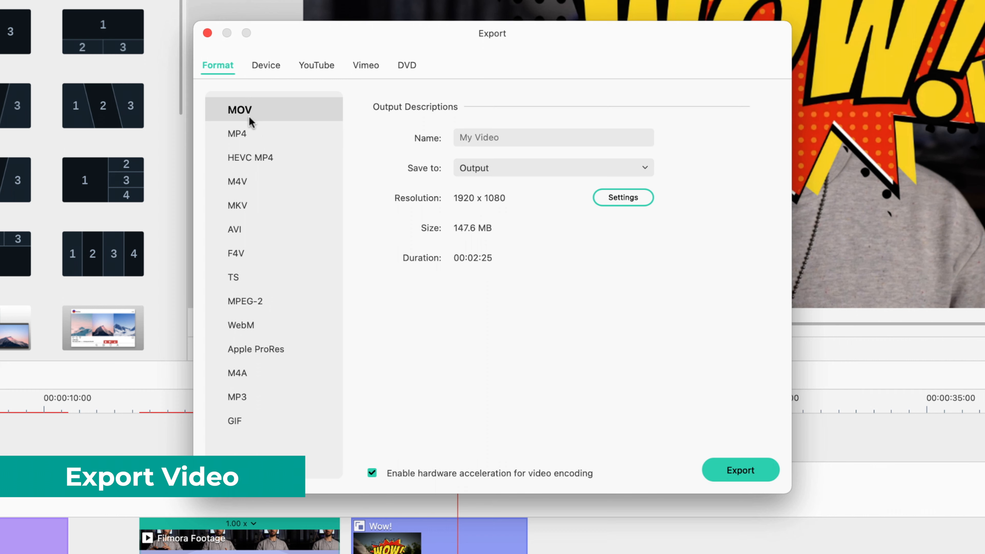
Export as MP4 named My Video to the Output folder, keeping default quality settings
{"action": "left_click", "coordinate": [250, 134]}
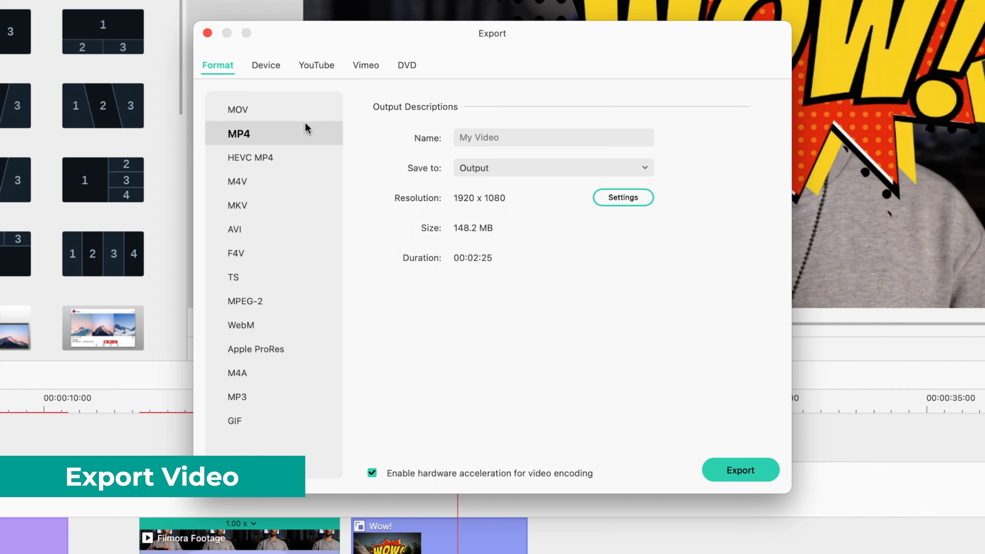
{"action": "left_click", "coordinate": [517, 140]}
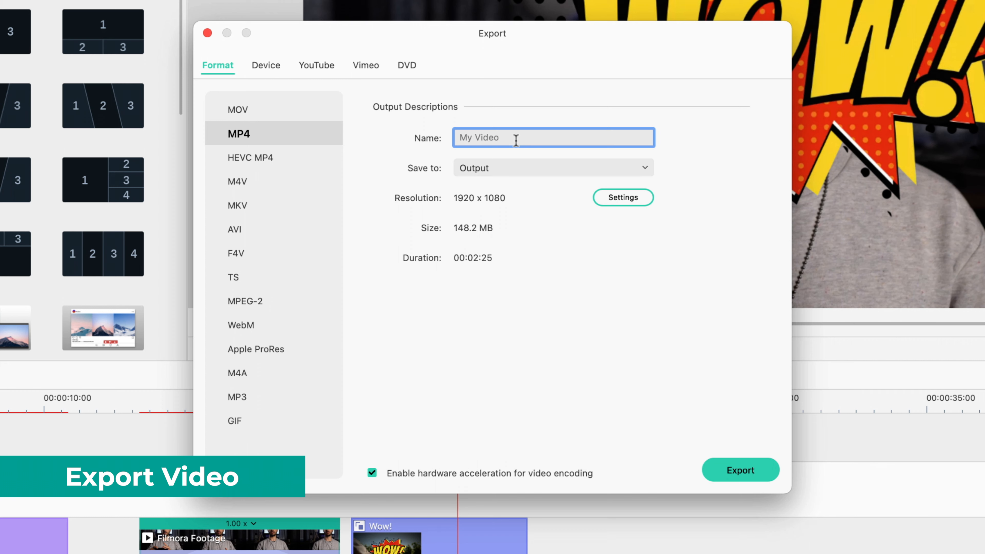
{"action": "left_click", "coordinate": [493, 171]}
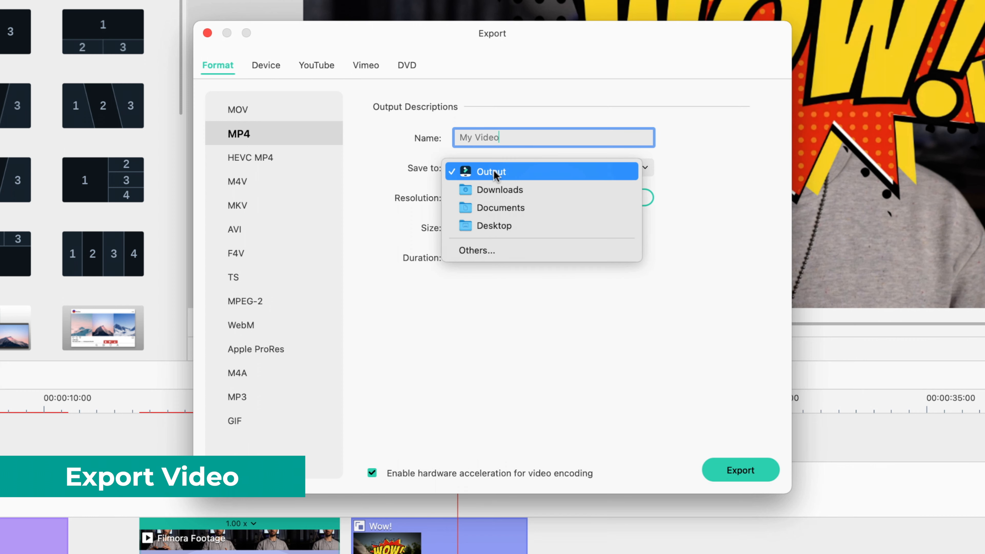
{"action": "left_click", "coordinate": [716, 171]}
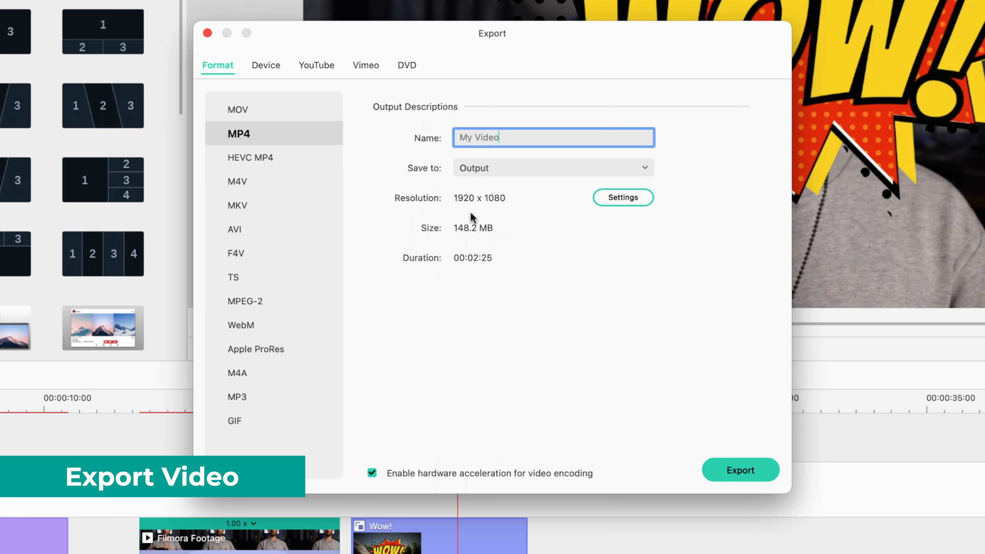
{"action": "left_click", "coordinate": [630, 197]}
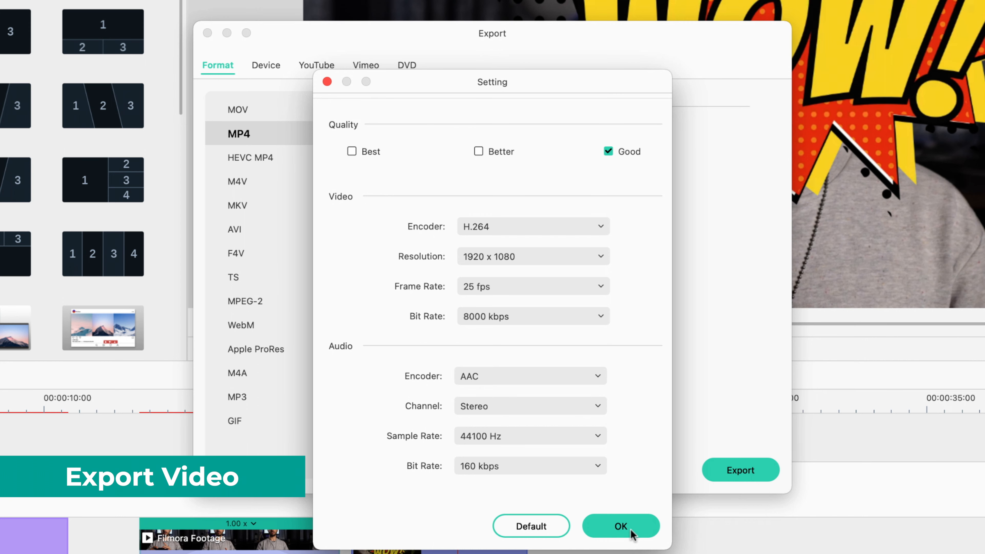
{"action": "left_click", "coordinate": [621, 526]}
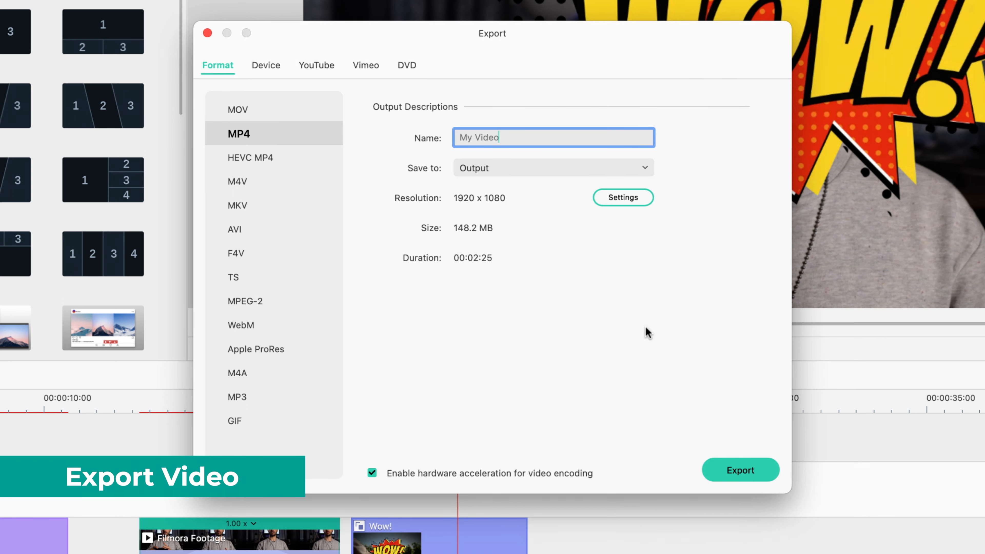
Review the Device, YouTube, Vimeo and DVD export options
{"action": "left_click", "coordinate": [260, 66]}
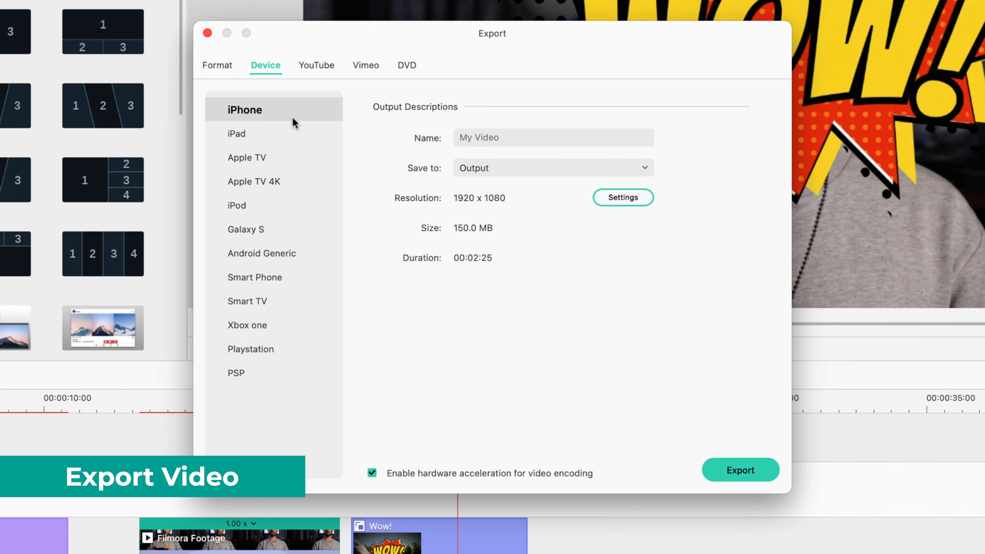
{"action": "left_click", "coordinate": [317, 66]}
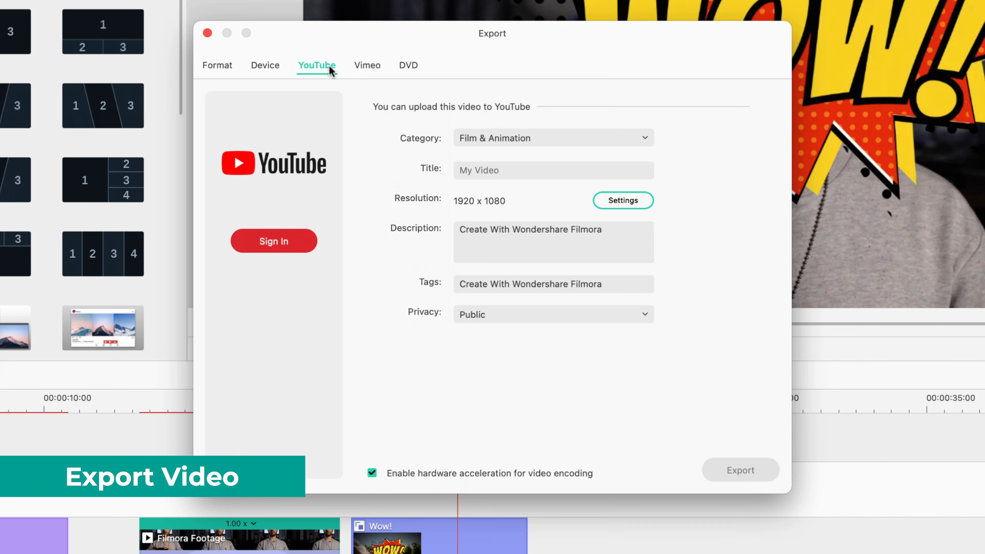
{"action": "left_click", "coordinate": [369, 64]}
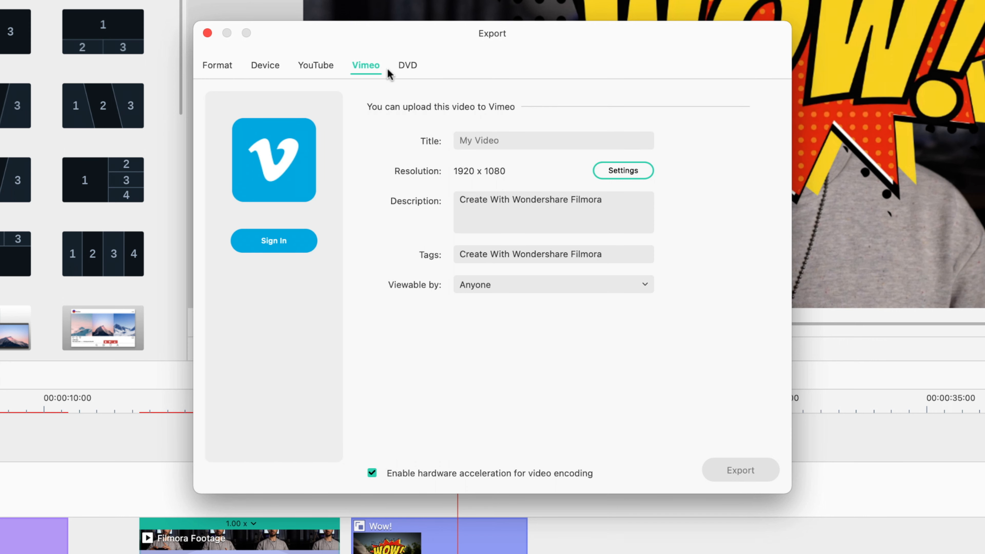
{"action": "left_click", "coordinate": [412, 65]}
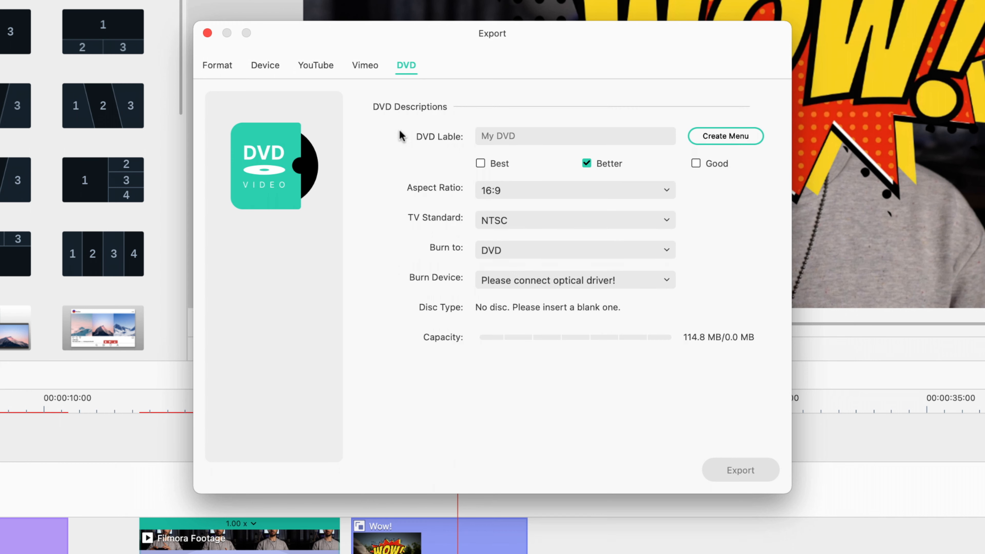
Back on the Format options, confirm the name My Video and start rendering the MP4
{"action": "left_click", "coordinate": [214, 65]}
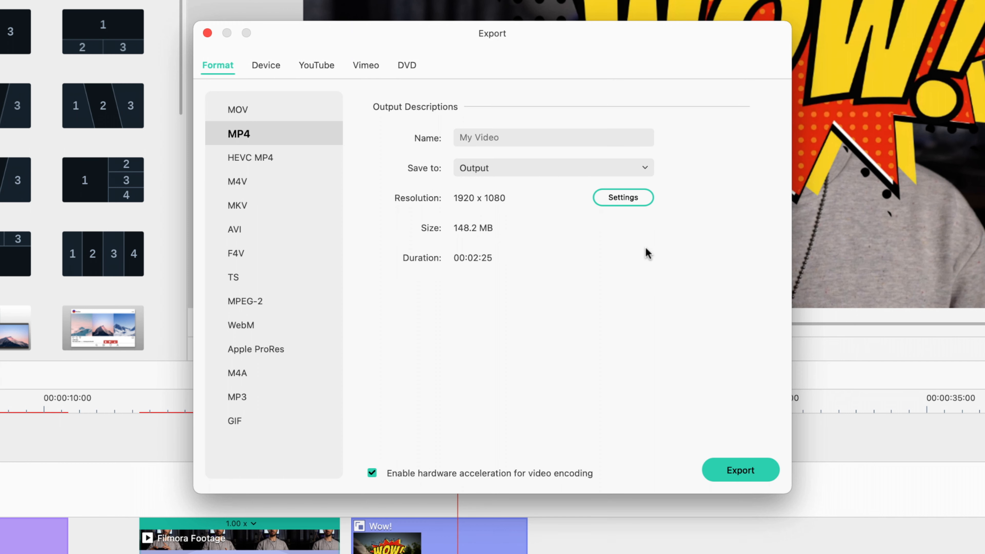
{"action": "left_click", "coordinate": [508, 139]}
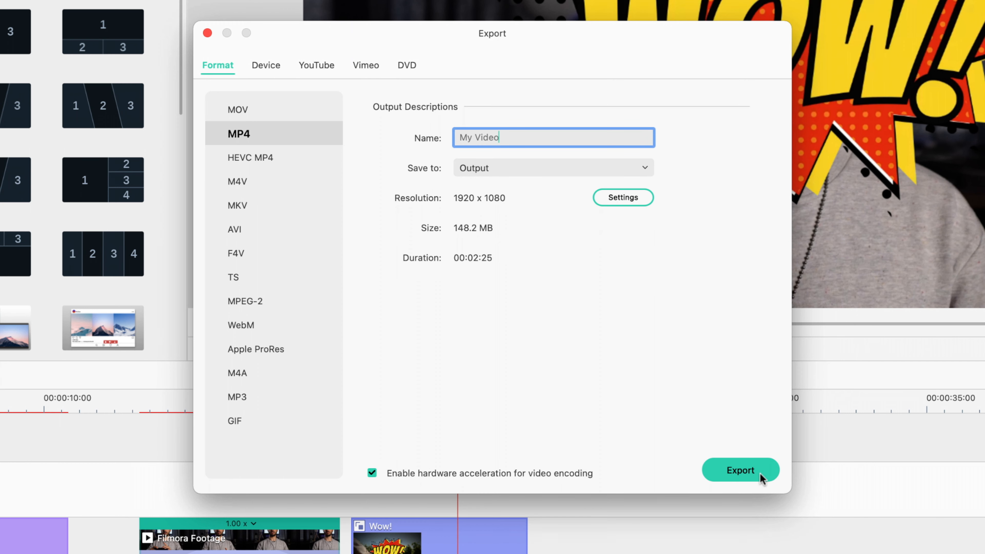
{"action": "left_click", "coordinate": [749, 471]}
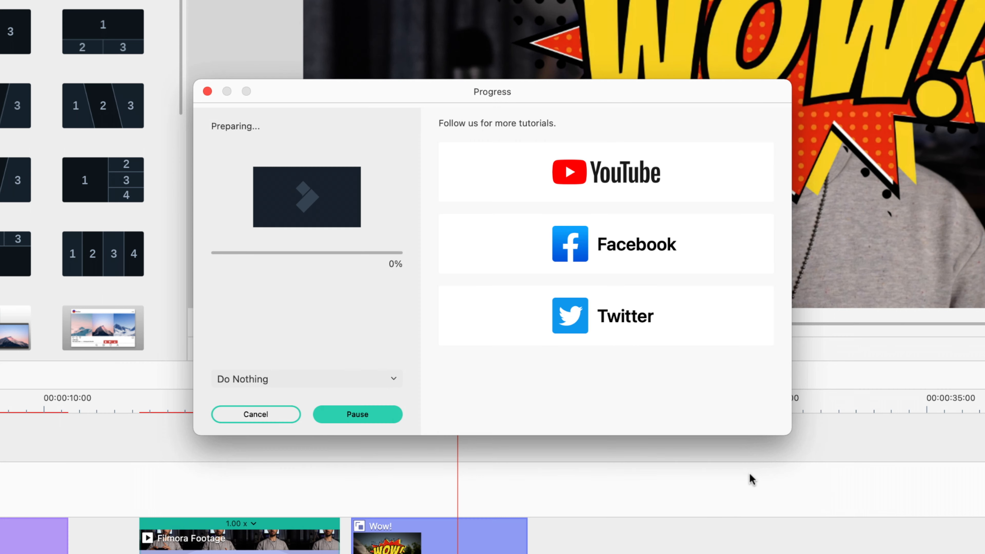